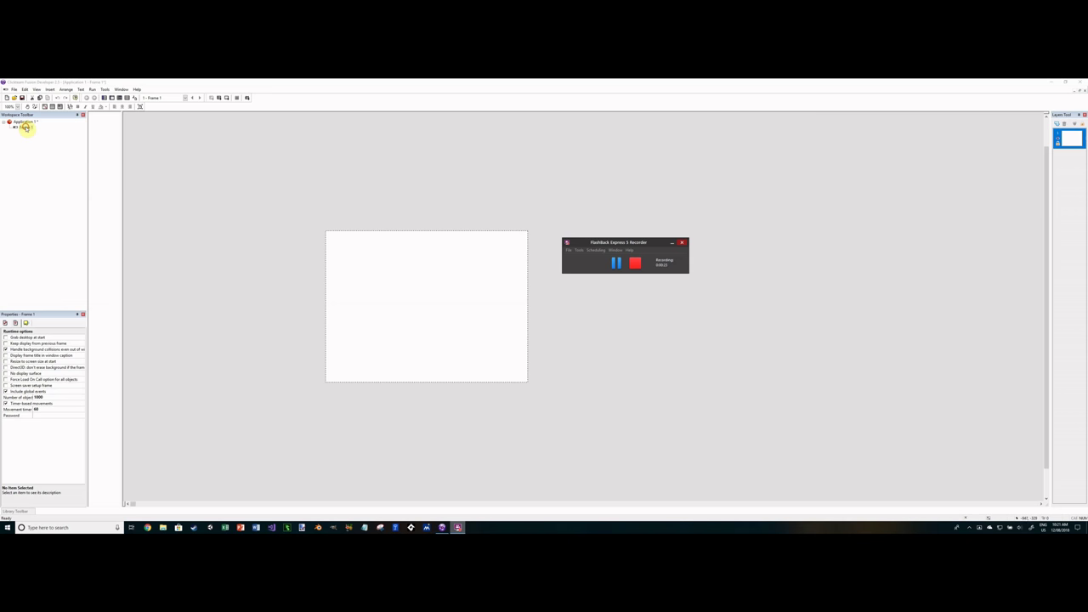
Step: Add a global value named levelSelected to Application 1
{"action": "left_click", "coordinate": [25, 127]}
{"action": "left_click", "coordinate": [23, 122]}
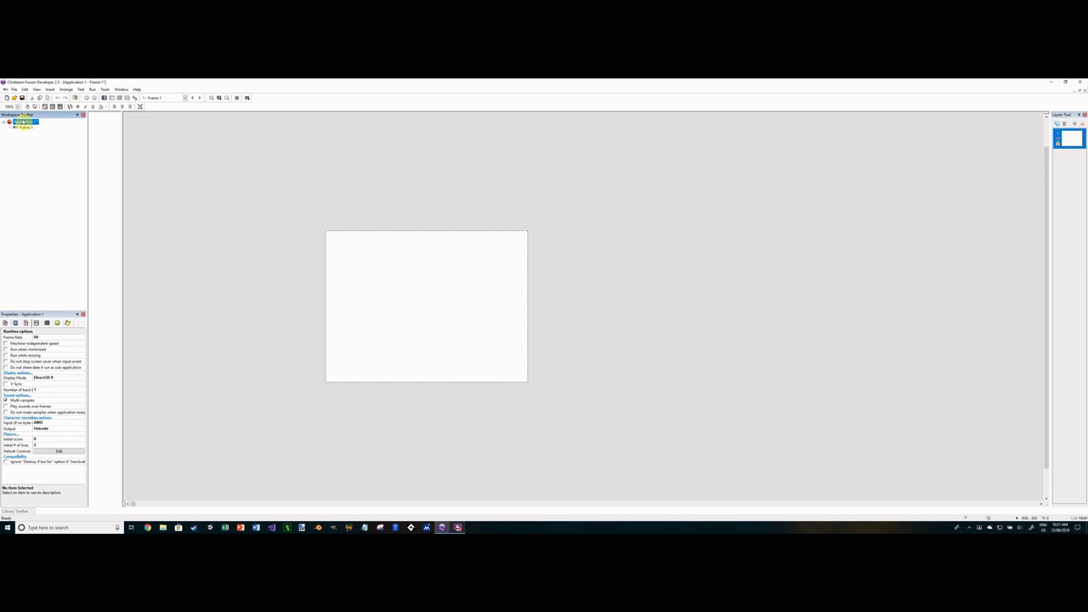
{"action": "left_click", "coordinate": [36, 323]}
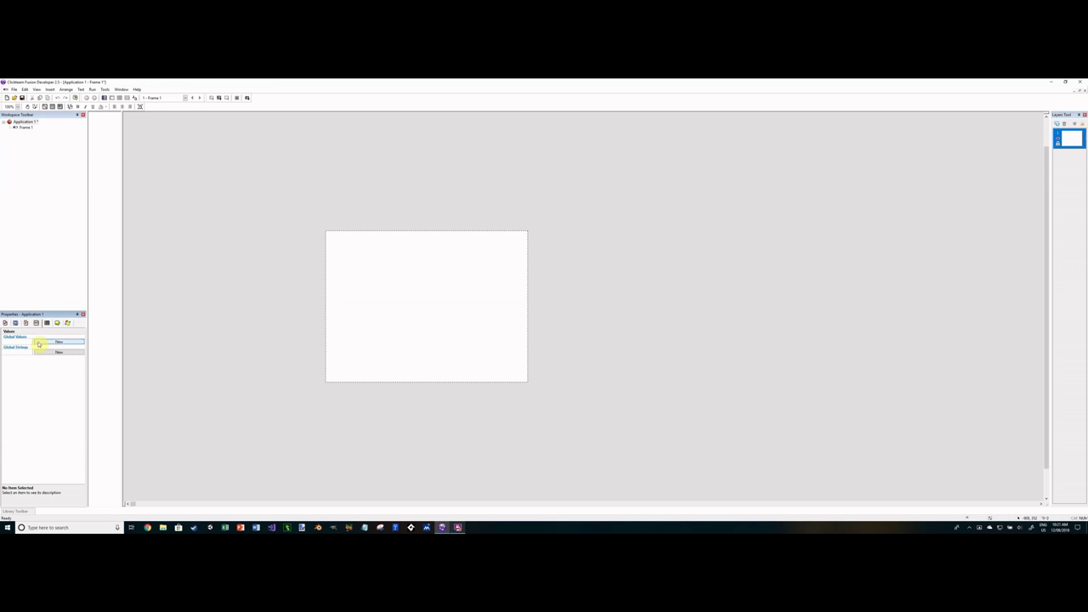
{"action": "left_click", "coordinate": [41, 342]}
{"action": "left_click", "coordinate": [23, 342]}
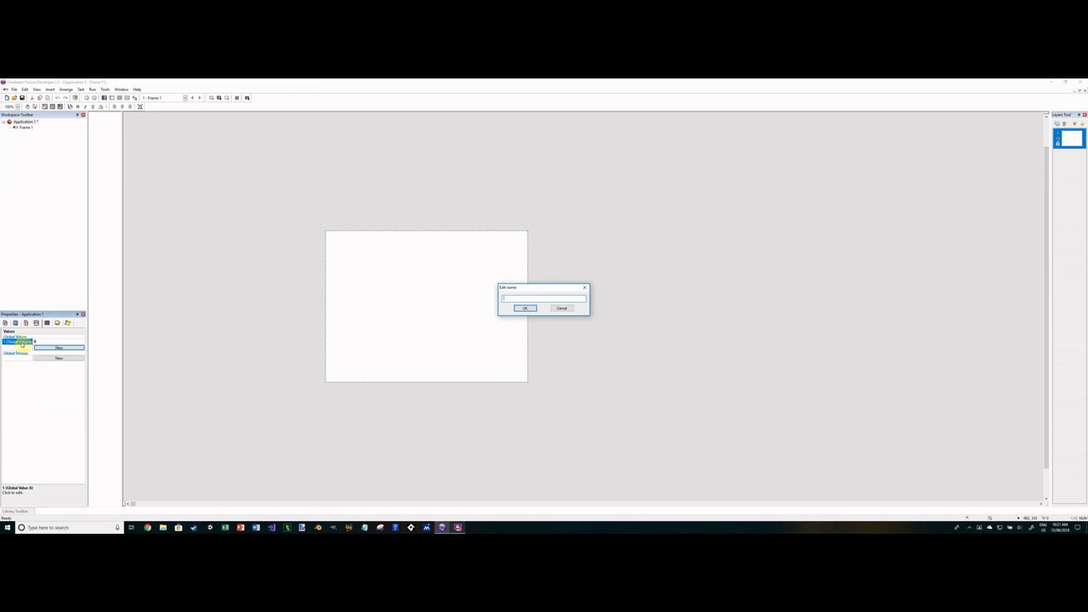
{"action": "type", "text": "levelSelected"}
{"action": "key", "text": "Return"}
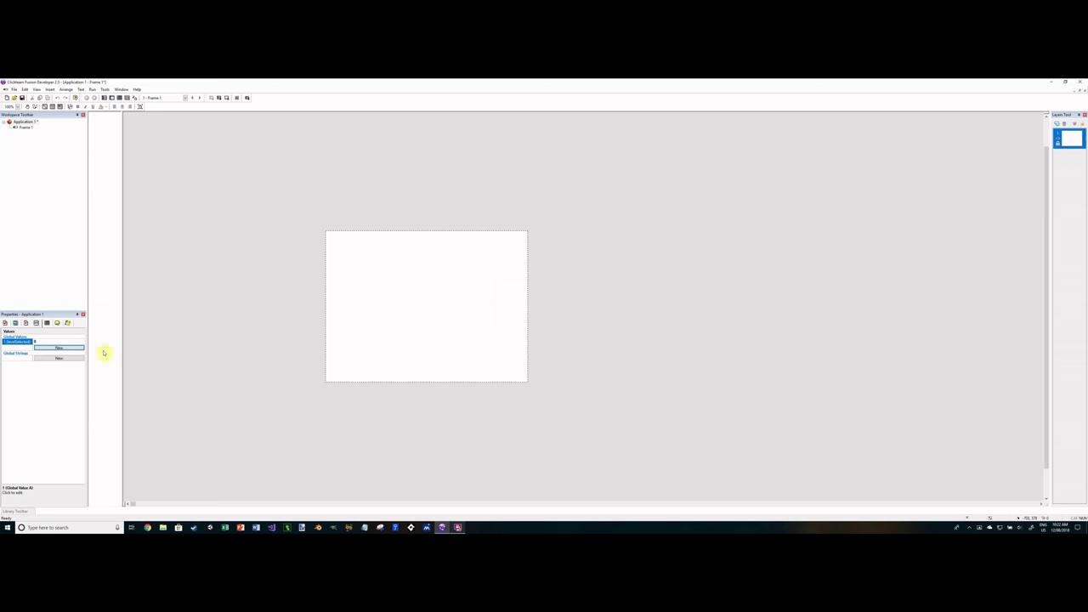
Step: Rename the application's existing frame as Level Selection
{"action": "left_click", "coordinate": [24, 127]}
{"action": "right_click", "coordinate": [27, 127]}
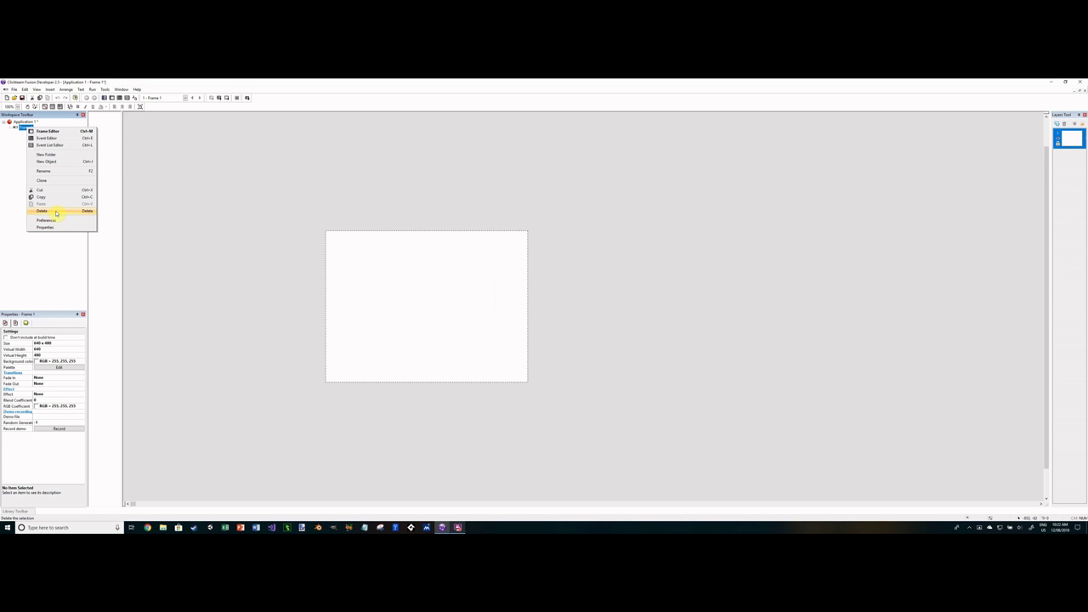
{"action": "left_click", "coordinate": [59, 172]}
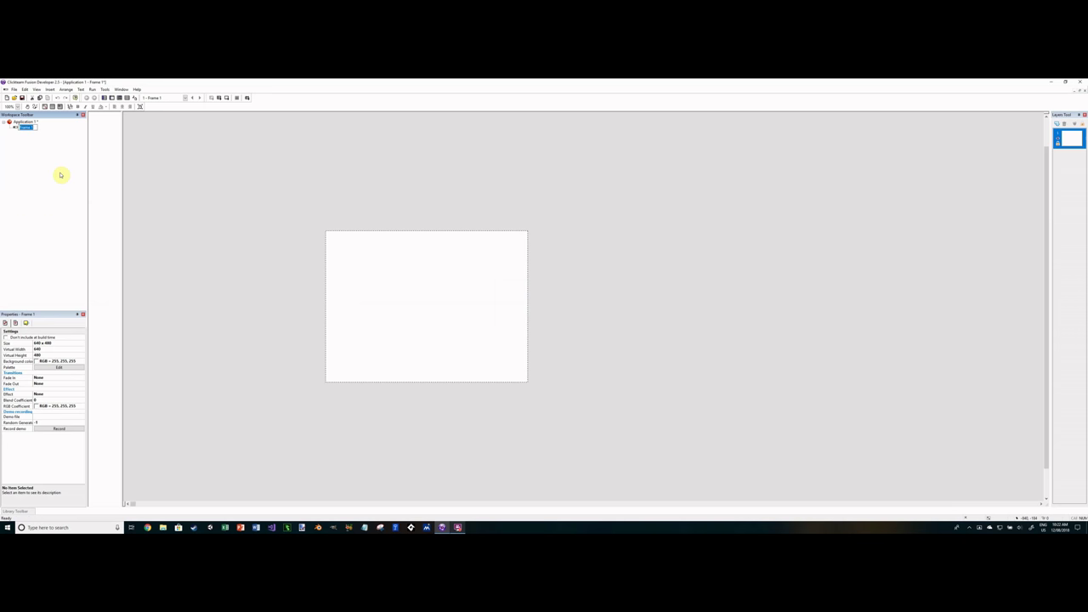
{"action": "type", "text": "Level Selection"}
{"action": "key", "text": "Return"}
Step: Add a new frame named Game to the application
{"action": "right_click", "coordinate": [23, 123]}
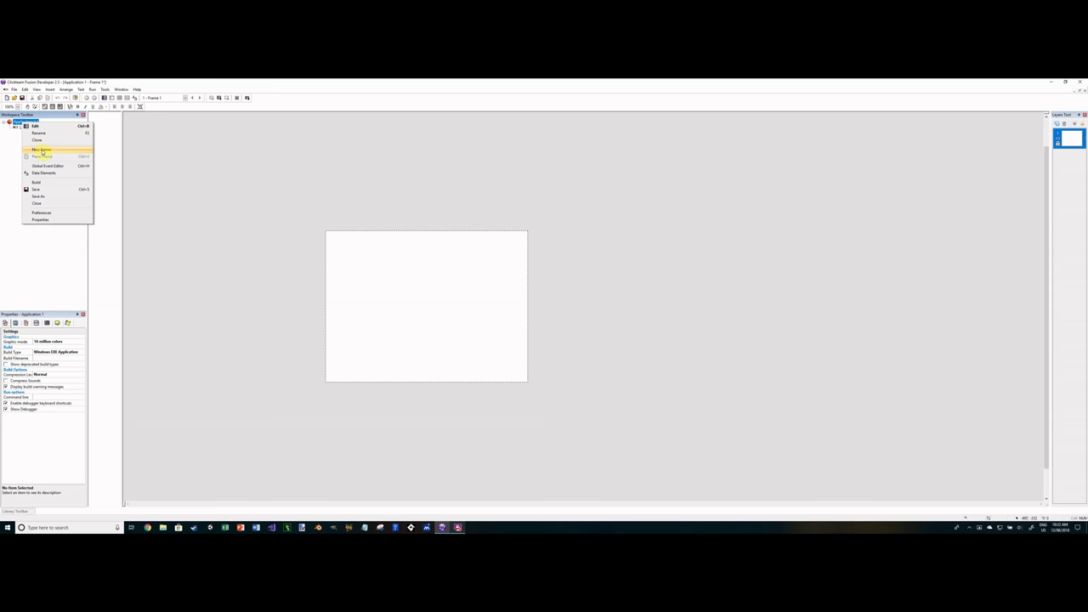
{"action": "left_click", "coordinate": [41, 150]}
{"action": "type", "text": "Game"}
{"action": "key", "text": "Return"}
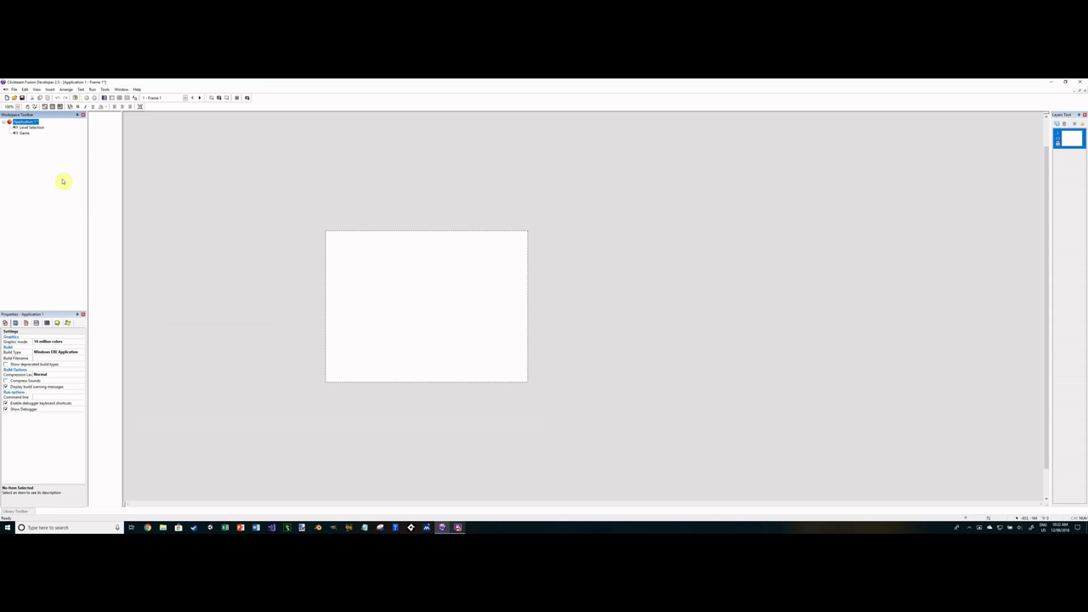
{"action": "left_click", "coordinate": [28, 132]}
{"action": "right_click", "coordinate": [359, 260]}
{"action": "left_click", "coordinate": [376, 270]}
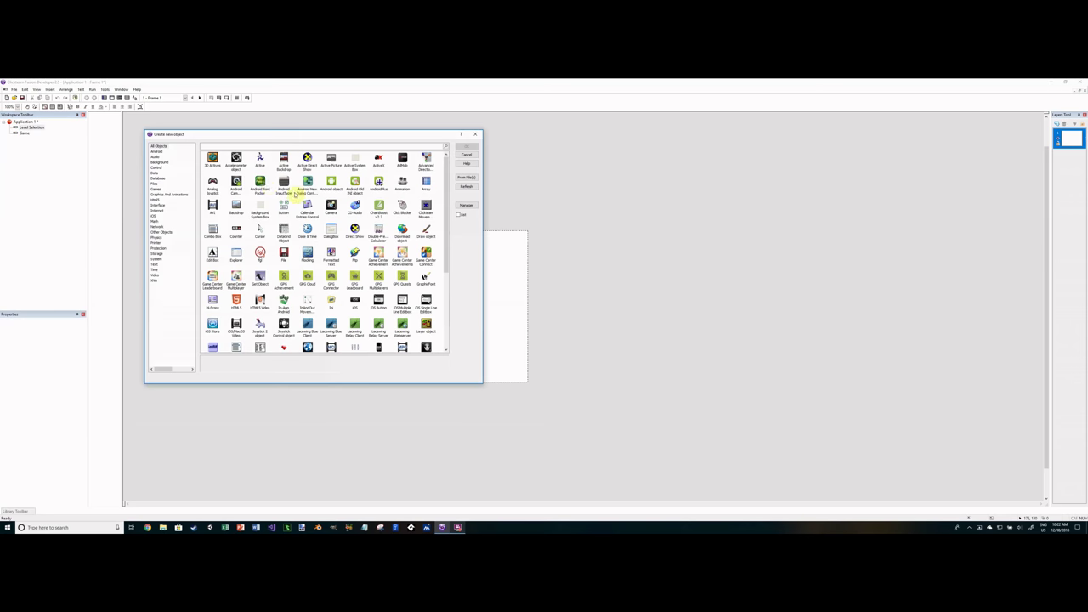
{"action": "double_click", "coordinate": [259, 159]}
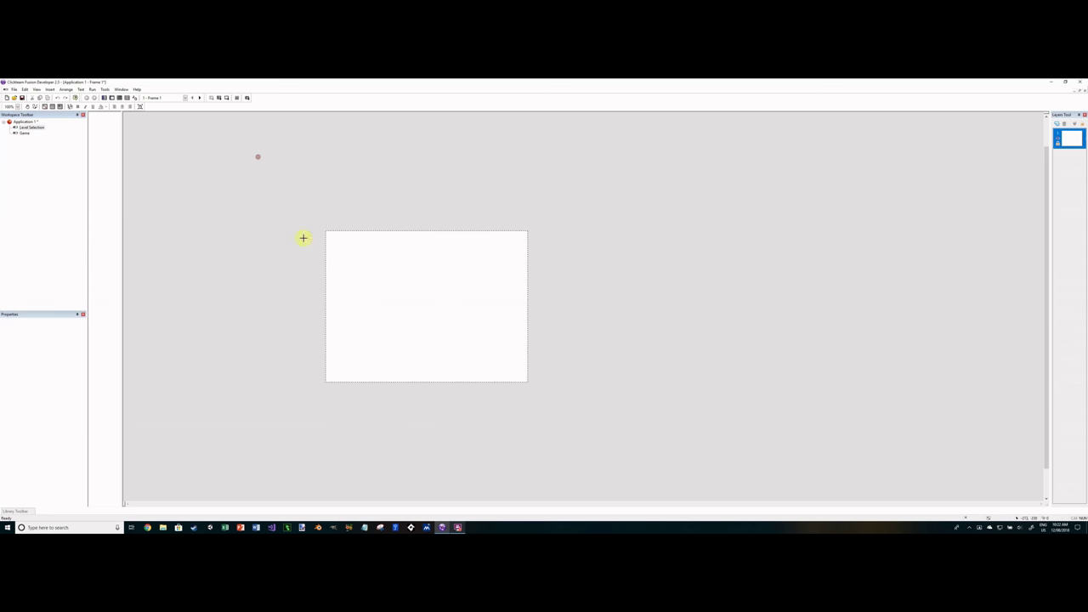
Step: Insert a Button object near the upper-left corner of the Level Selection frame and set its text to Level 1
{"action": "right_click", "coordinate": [356, 264]}
{"action": "left_click", "coordinate": [374, 274]}
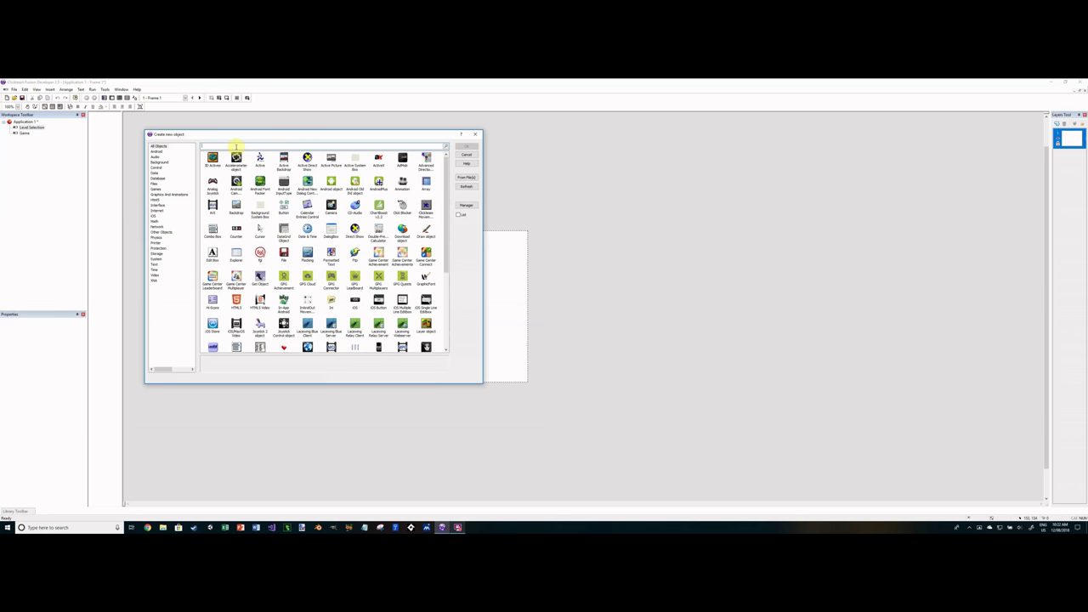
{"action": "left_click", "coordinate": [236, 146]}
{"action": "type", "text": "button"}
{"action": "double_click", "coordinate": [237, 160]}
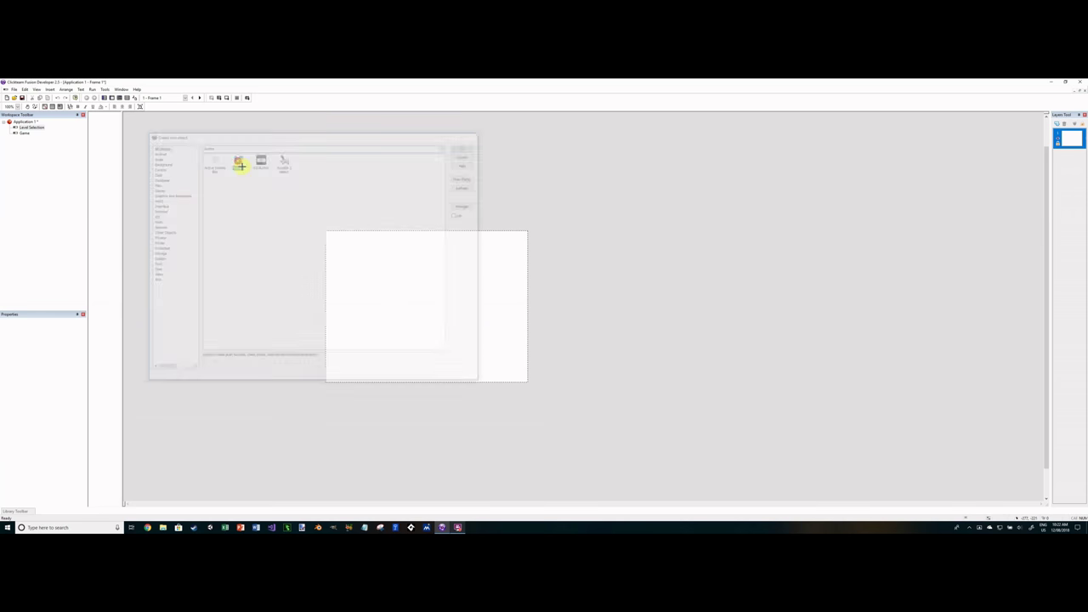
{"action": "left_click", "coordinate": [358, 263]}
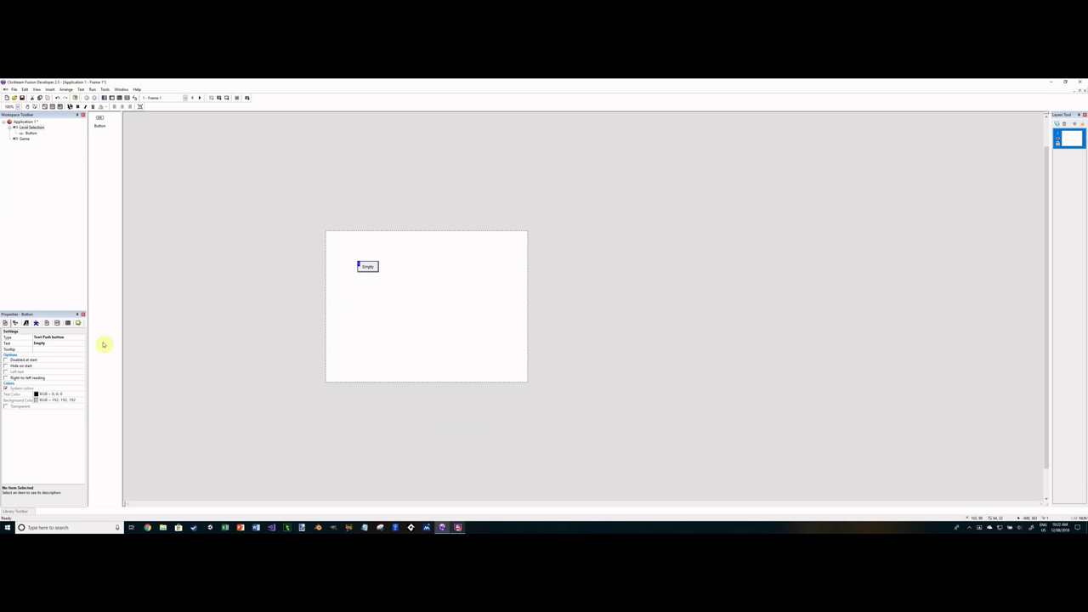
{"action": "left_click", "coordinate": [58, 342]}
{"action": "type", "text": "Level 1"}
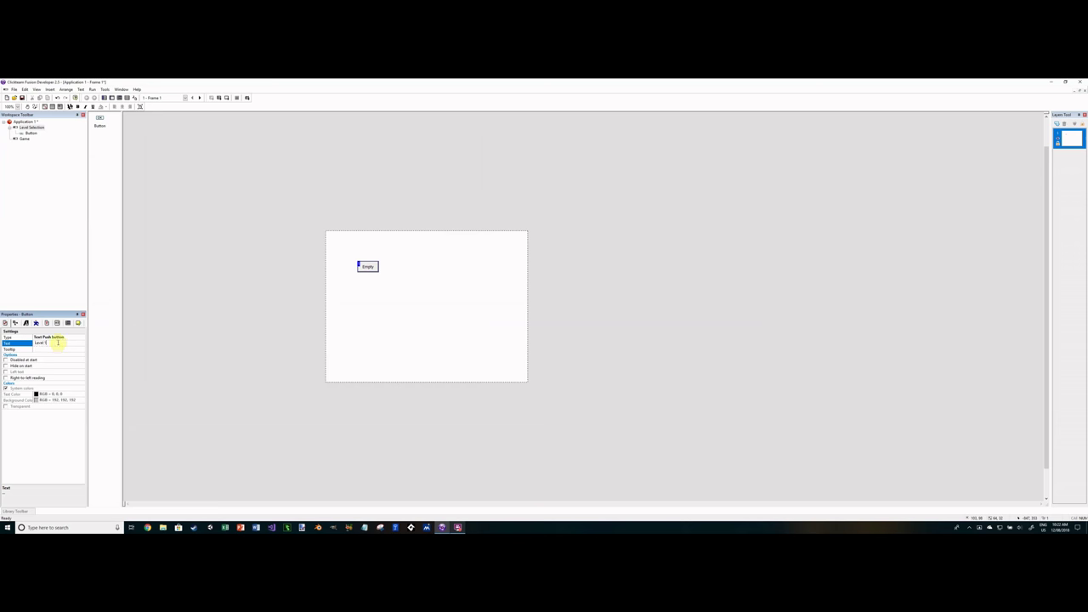
Step: Clone the Level 1 button, place the copy to its right and set the copy's text to Level 2
{"action": "left_click", "coordinate": [364, 266]}
{"action": "right_click", "coordinate": [367, 267]}
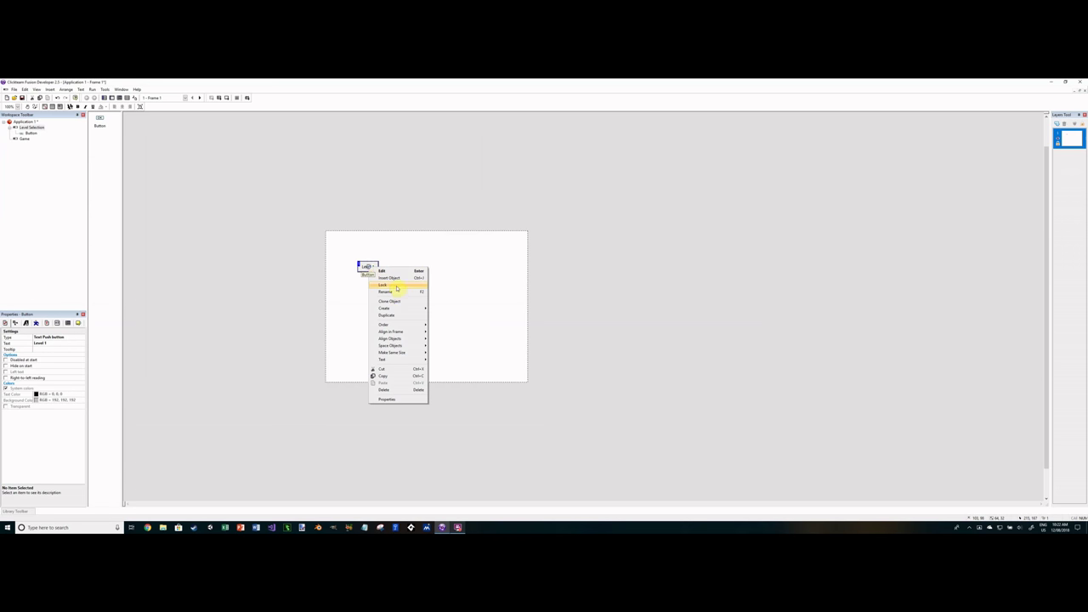
{"action": "left_click", "coordinate": [396, 302]}
{"action": "left_click", "coordinate": [286, 241]}
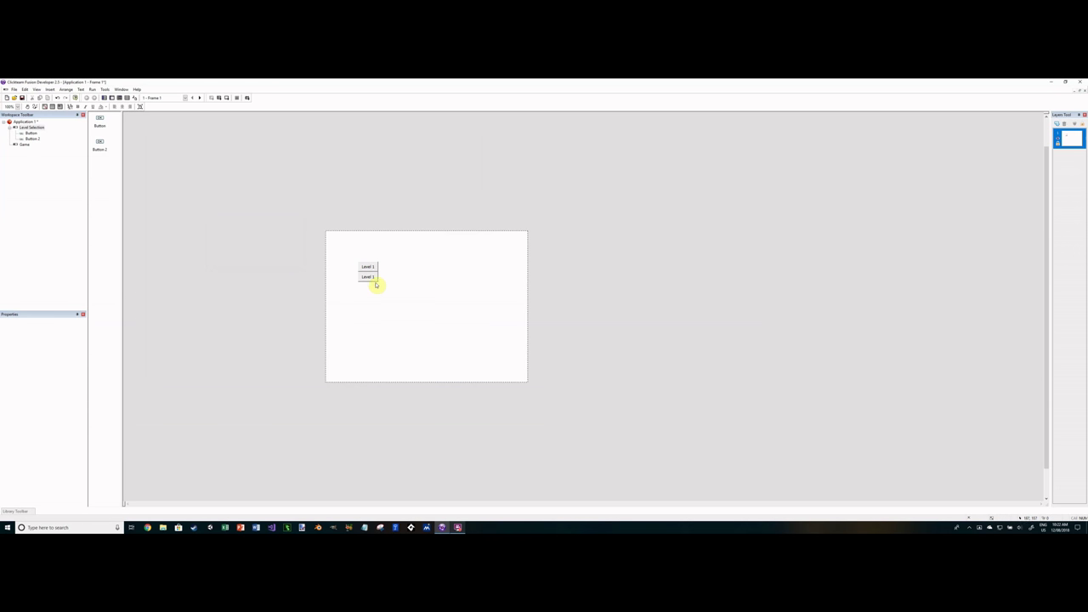
{"action": "left_click_drag", "start_coordinate": [376, 281], "coordinate": [406, 272]}
{"action": "left_click", "coordinate": [72, 342]}
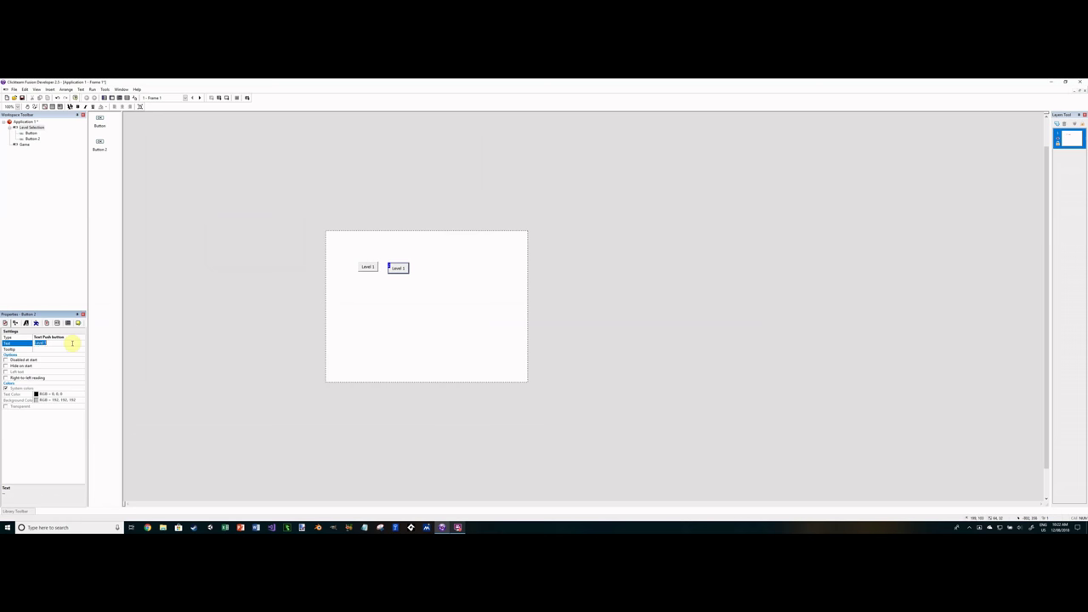
{"action": "right_click", "coordinate": [403, 297]}
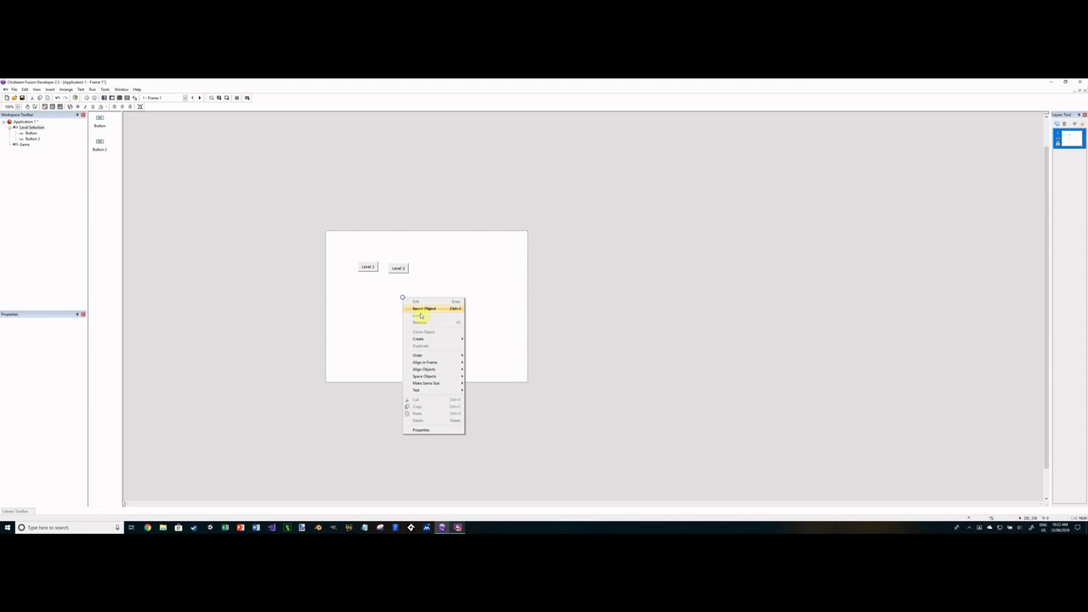
Step: Clone the Level 2 button, place the copy to its right and set the copy's text to Level 3
{"action": "left_click", "coordinate": [403, 269]}
{"action": "right_click", "coordinate": [405, 269]}
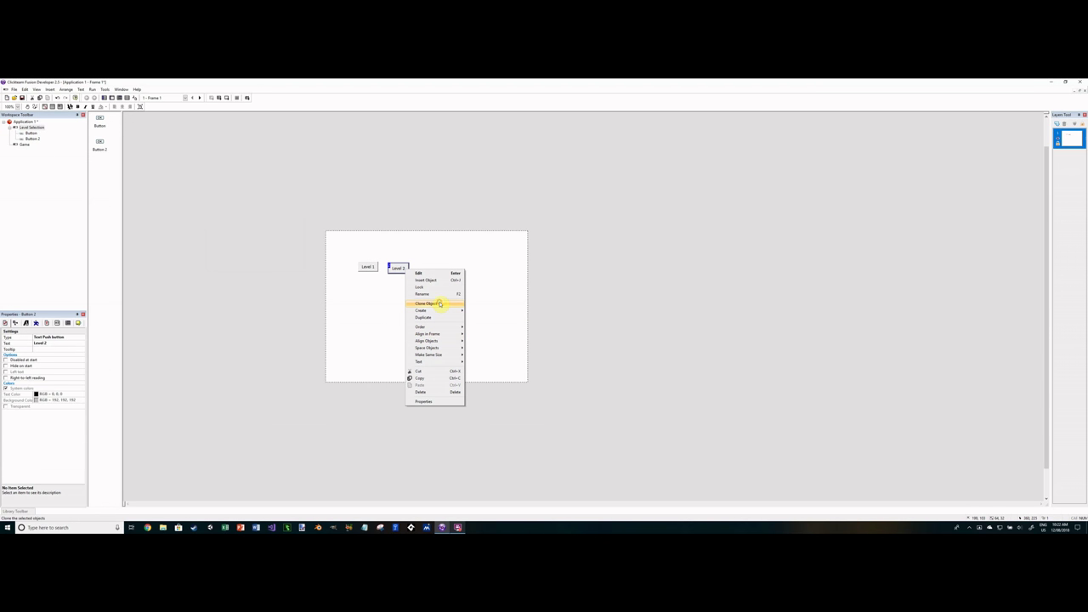
{"action": "left_click", "coordinate": [440, 303]}
{"action": "left_click", "coordinate": [294, 234]}
{"action": "left_click_drag", "start_coordinate": [400, 279], "coordinate": [432, 269]}
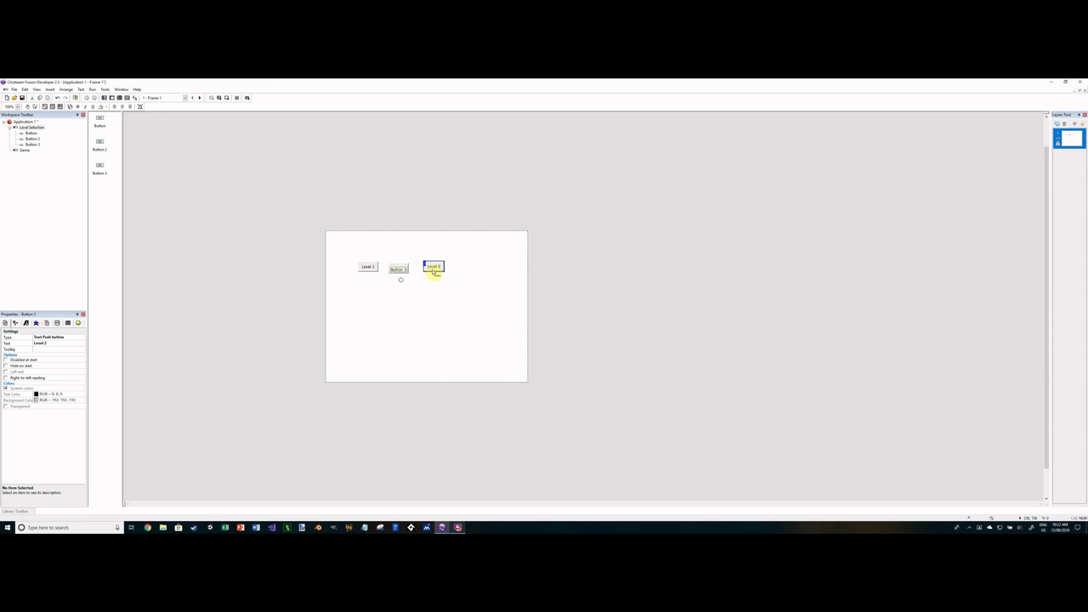
{"action": "left_click", "coordinate": [68, 342]}
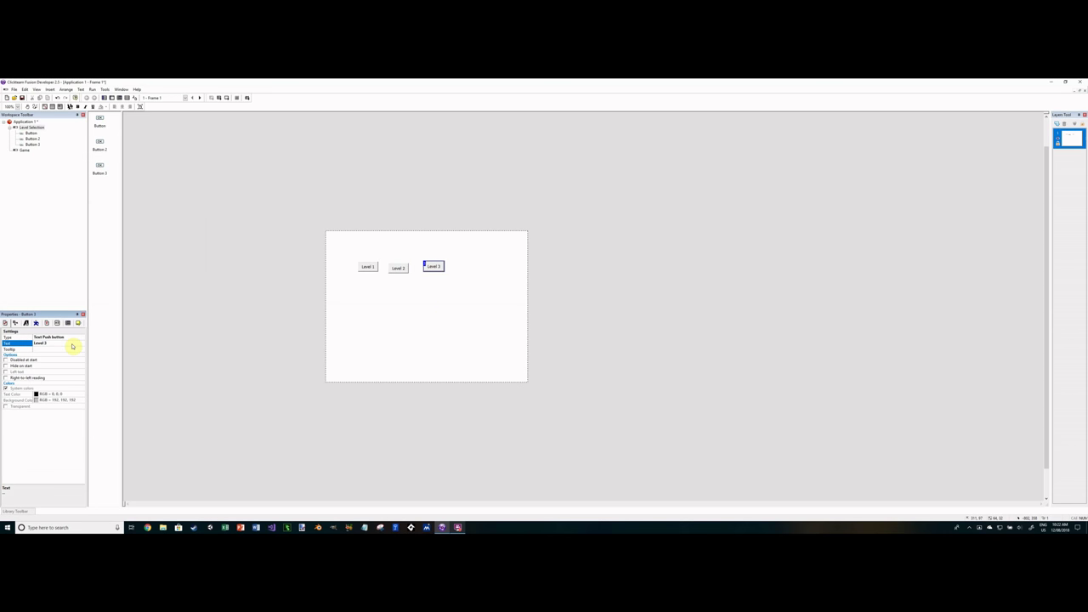
{"action": "left_click", "coordinate": [364, 267]}
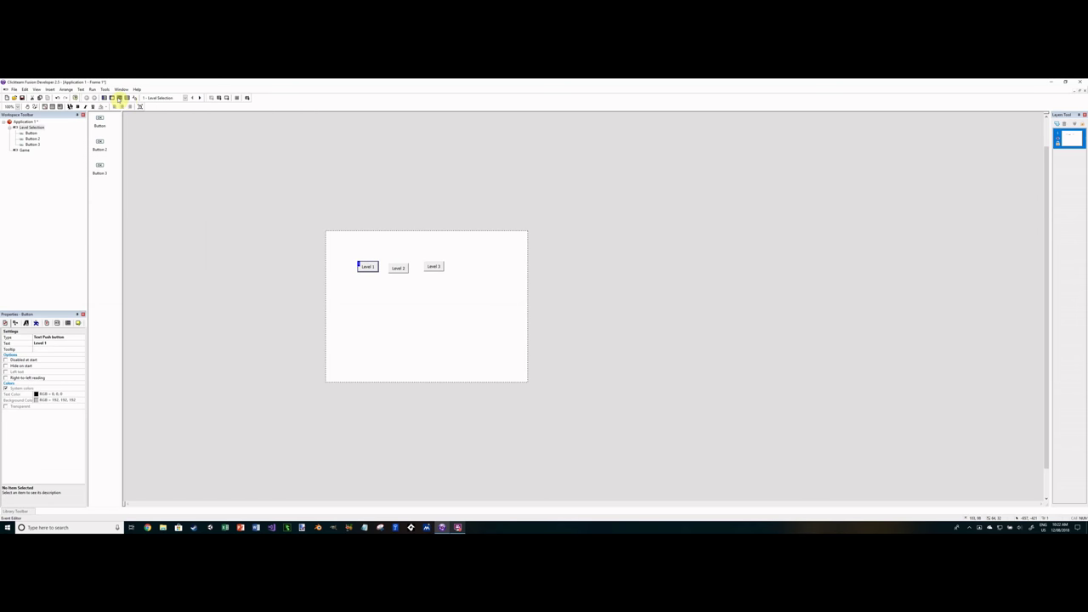
Step: Add a "Button clicked?" condition for the Level 1 button in the Level Selection frame's event editor
{"action": "left_click", "coordinate": [120, 98]}
{"action": "double_click", "coordinate": [116, 126]}
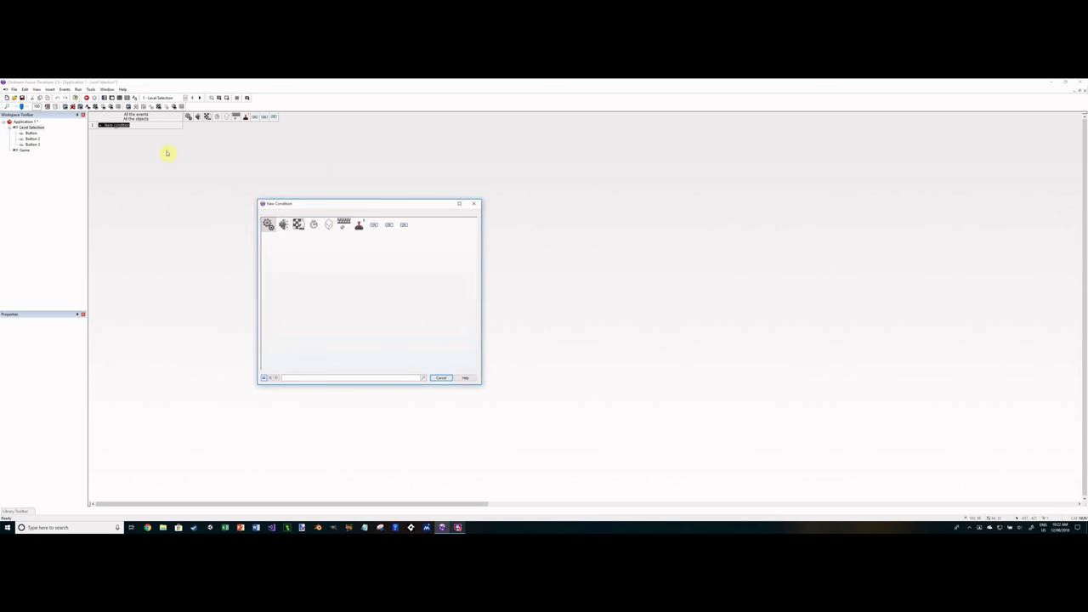
{"action": "right_click", "coordinate": [377, 224]}
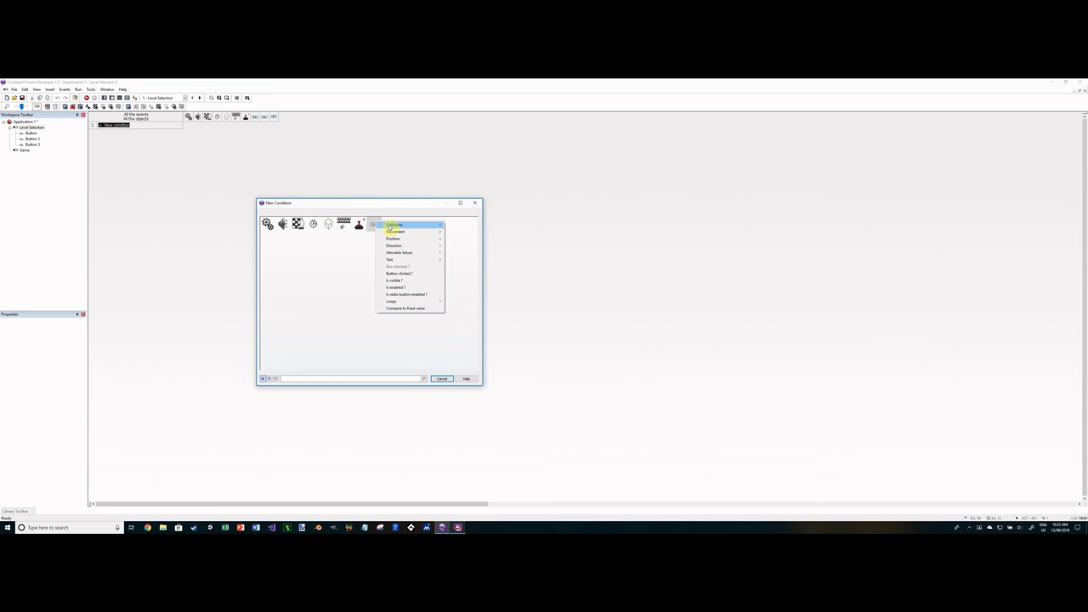
{"action": "left_click", "coordinate": [398, 273]}
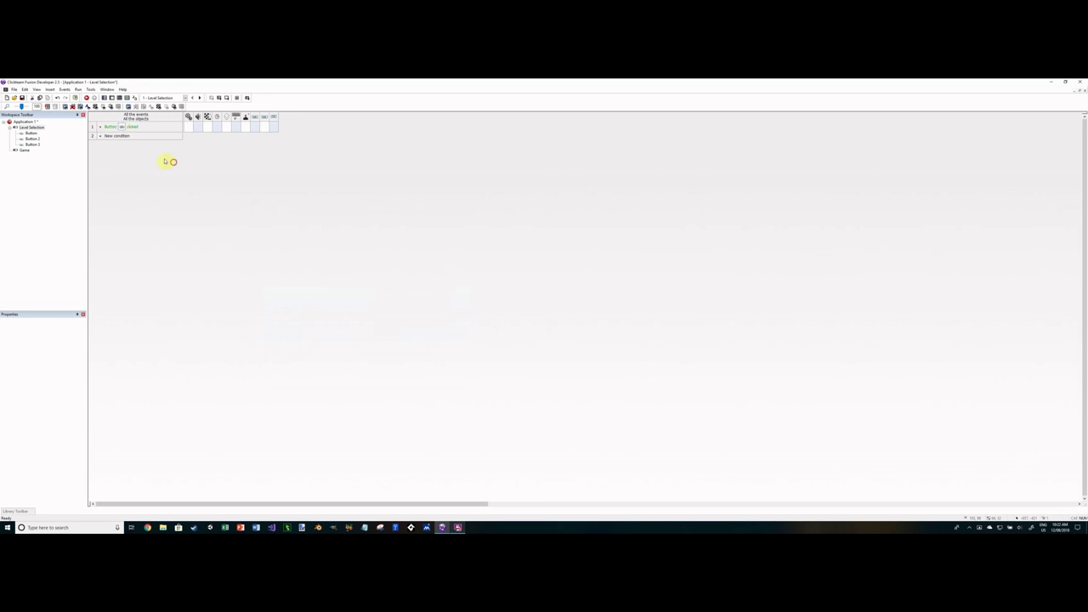
Step: Add an action to the Level 1 button event that sets the global value levelSelected
{"action": "left_click", "coordinate": [123, 128]}
{"action": "left_click", "coordinate": [188, 127]}
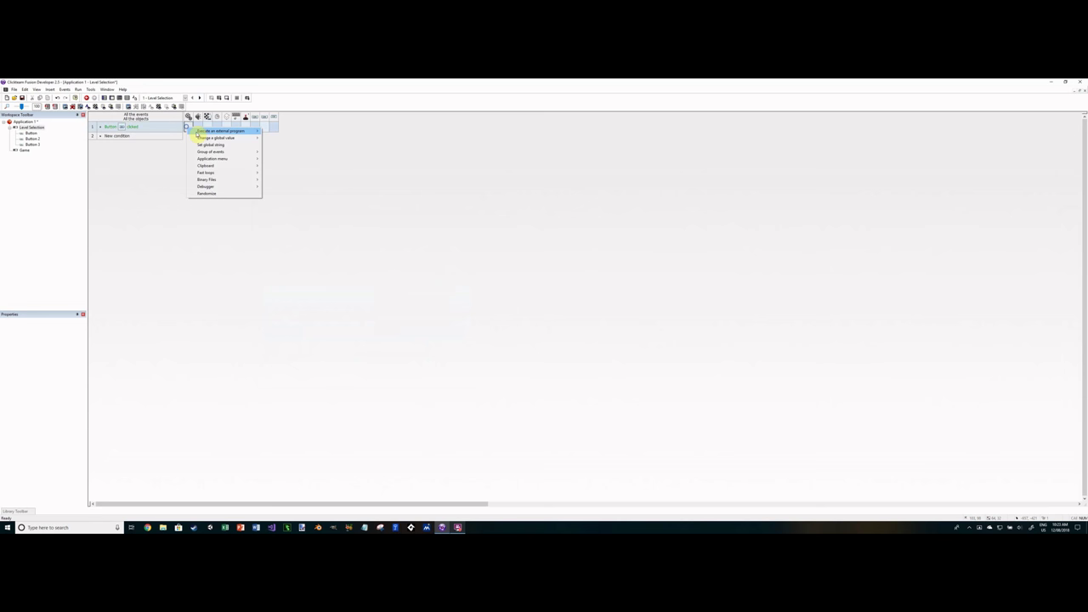
{"action": "mouse_move", "coordinate": [223, 138]}
{"action": "left_click", "coordinate": [268, 137]}
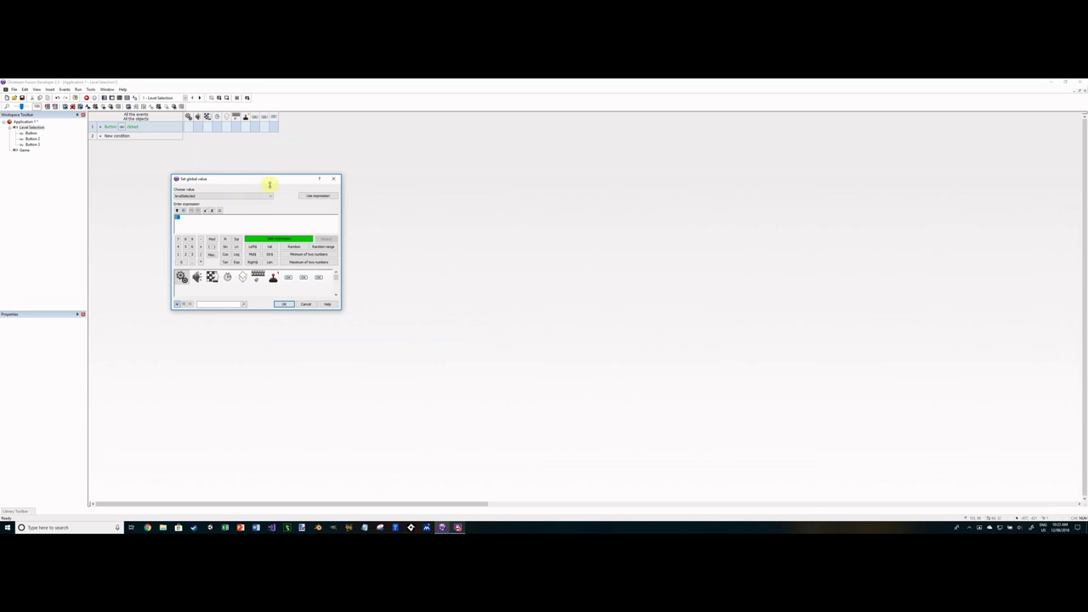
{"action": "left_click", "coordinate": [219, 195]}
{"action": "left_click", "coordinate": [218, 194]}
{"action": "left_click", "coordinate": [200, 223]}
{"action": "key", "text": "Return"}
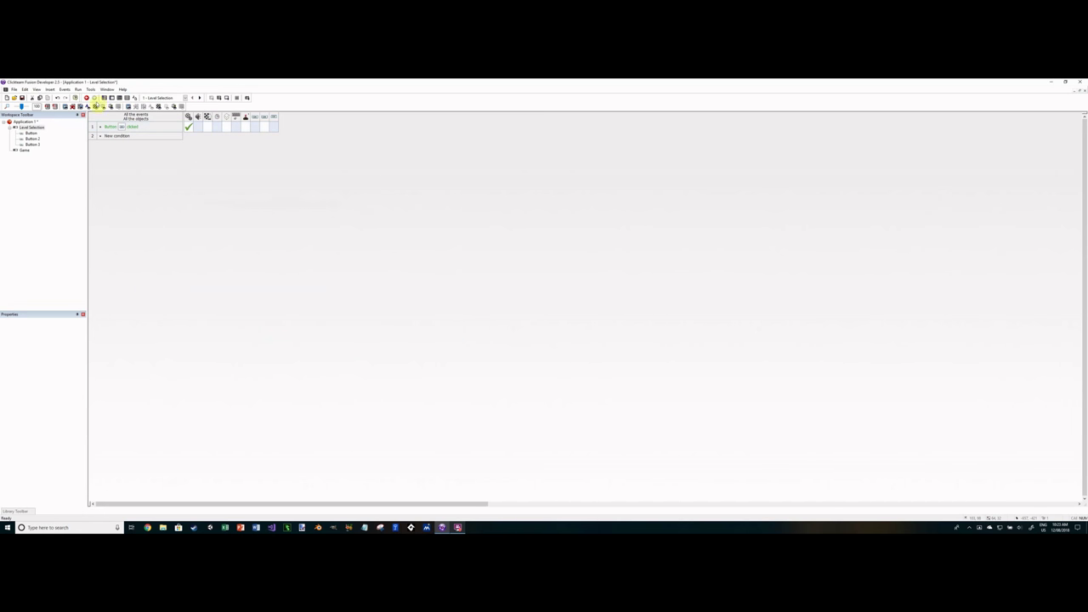
Step: Add an event that sets the global value levelSelected when the Level 2 button is clicked
{"action": "left_click", "coordinate": [115, 136]}
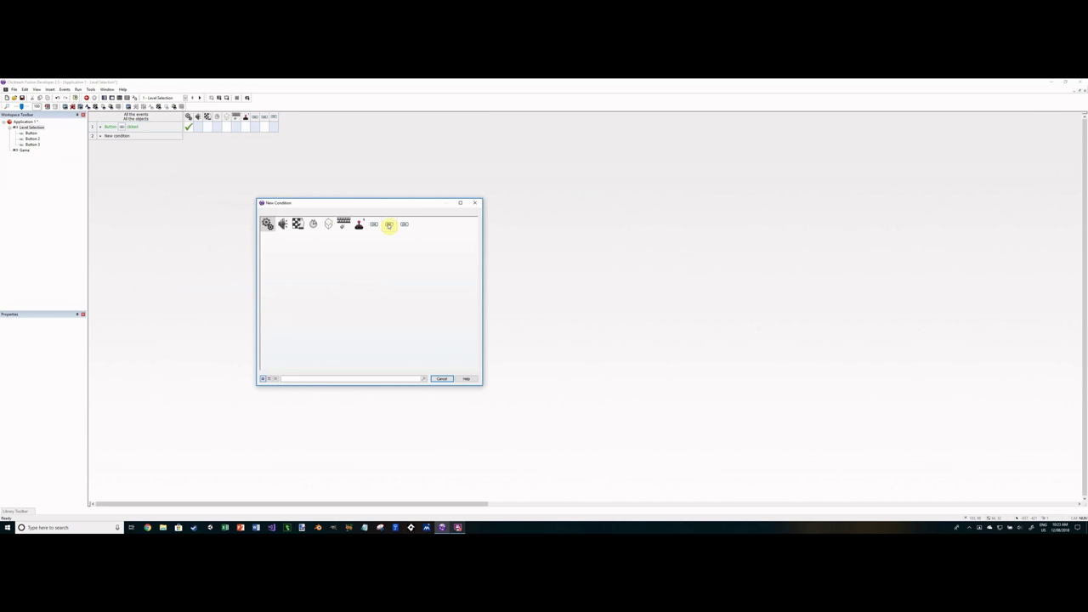
{"action": "left_click", "coordinate": [388, 225]}
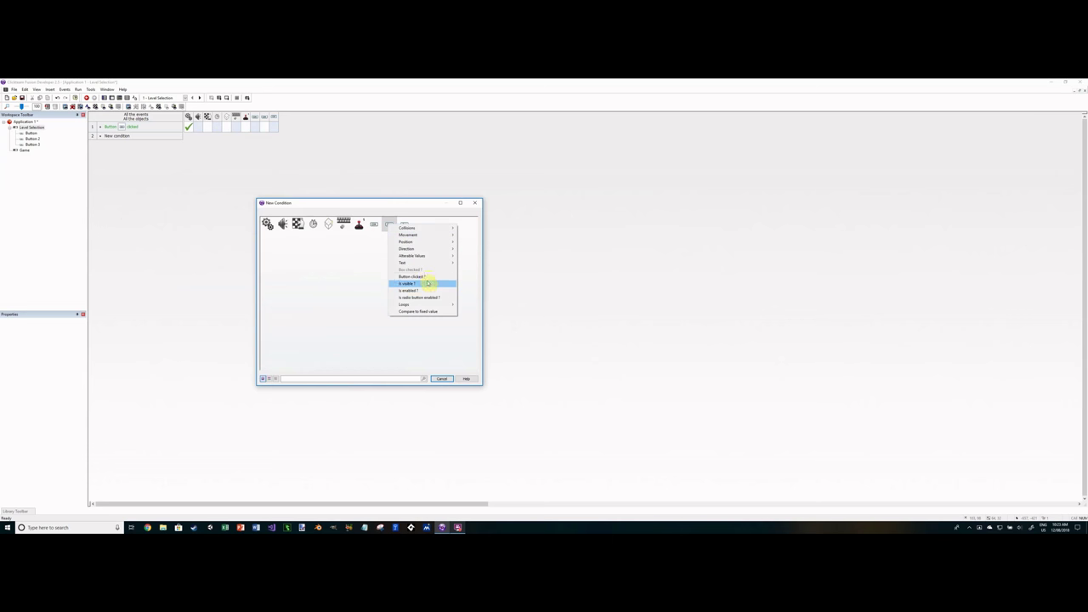
{"action": "left_click", "coordinate": [421, 276]}
{"action": "left_click", "coordinate": [190, 137]}
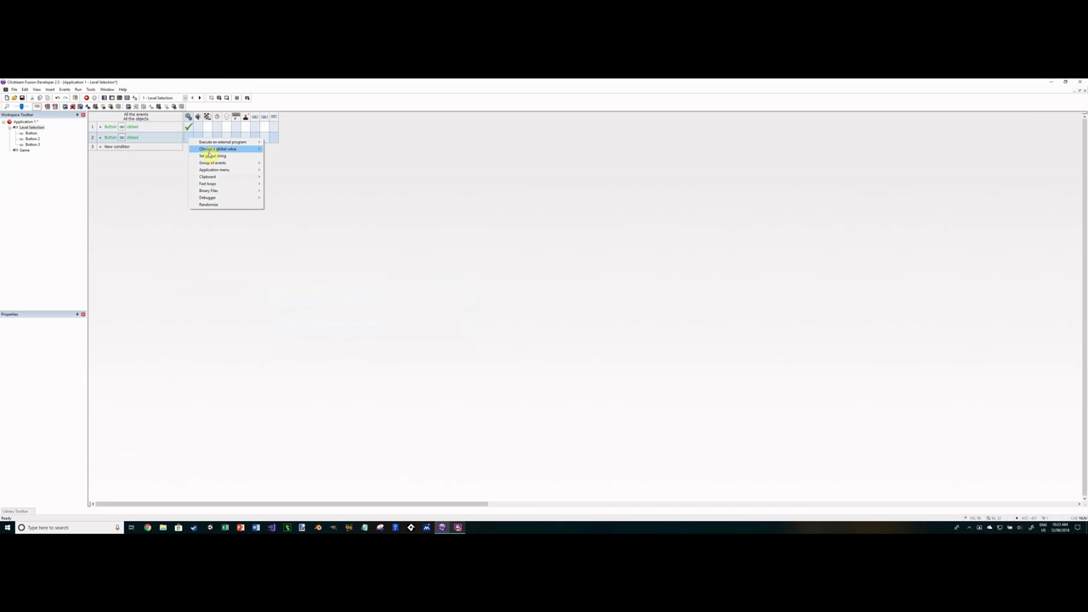
{"action": "mouse_move", "coordinate": [225, 149]}
{"action": "left_click", "coordinate": [286, 148]}
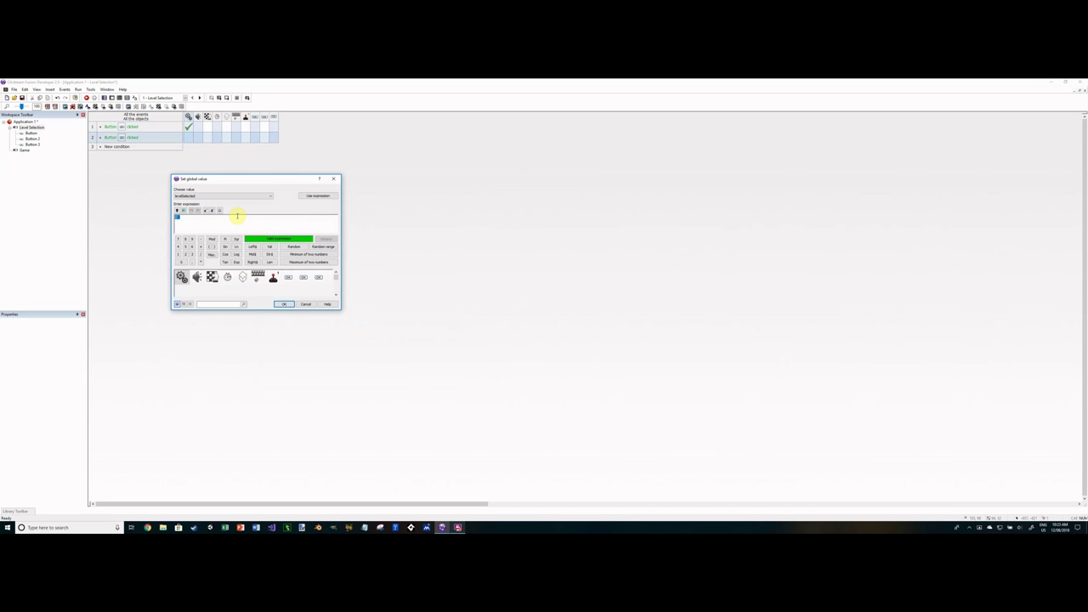
{"action": "key", "text": "Return"}
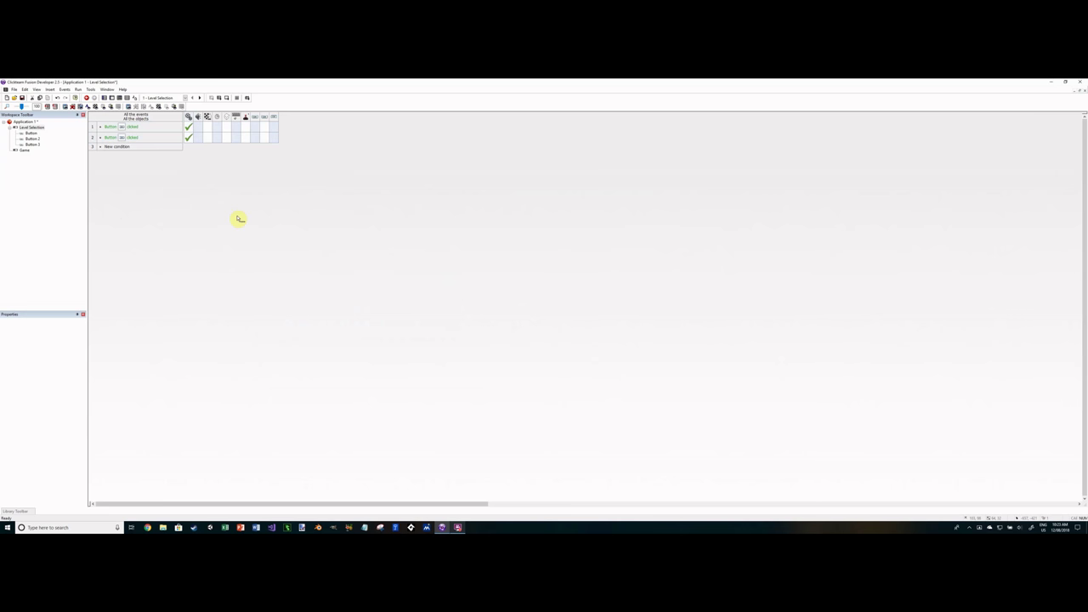
Step: Add a "Button clicked?" condition for the Level 3 button as the third event
{"action": "double_click", "coordinate": [120, 147]}
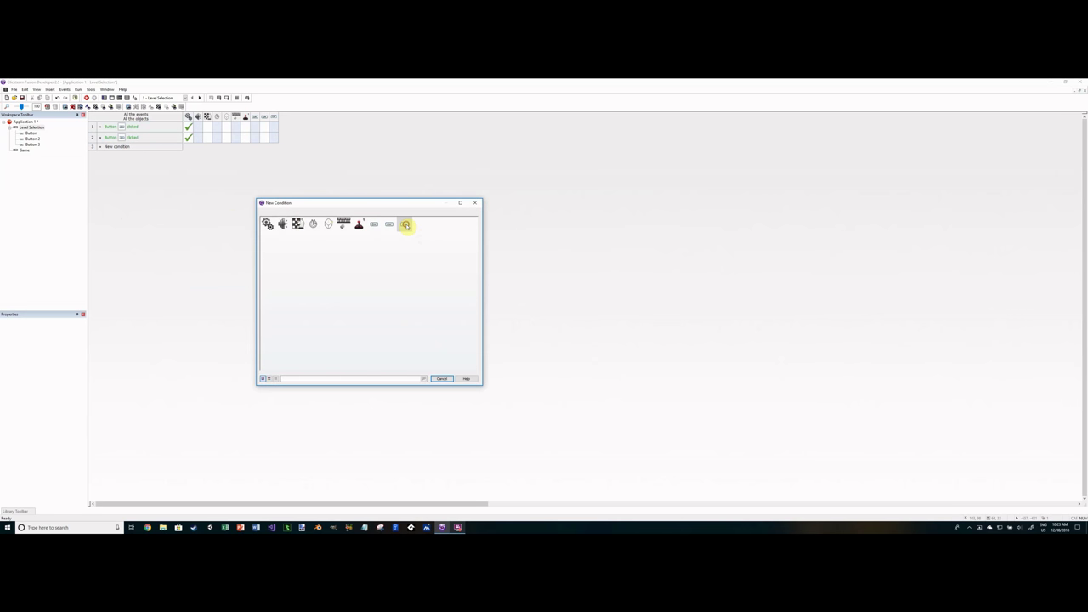
{"action": "left_click", "coordinate": [406, 224]}
{"action": "left_click", "coordinate": [446, 278]}
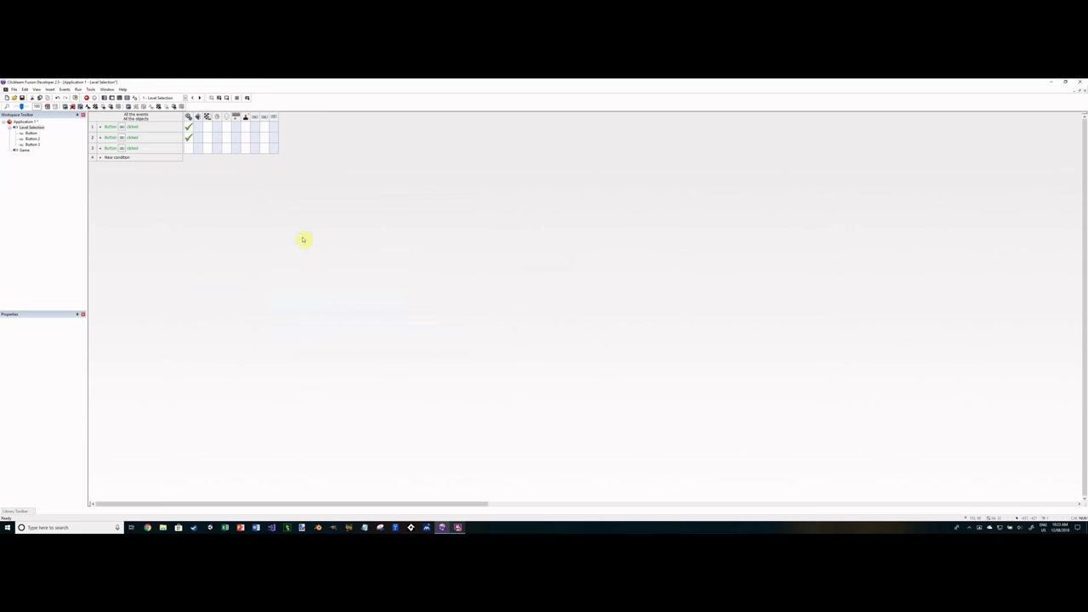
Step: Add an action to the Level 3 button event that sets the global value levelSelected to 3
{"action": "left_click", "coordinate": [188, 148]}
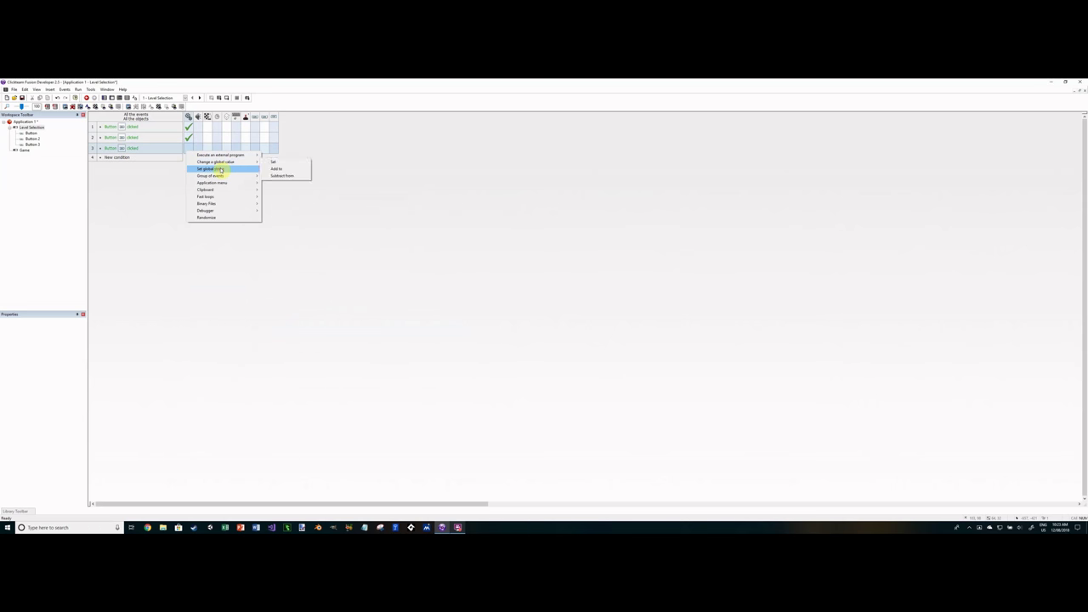
{"action": "left_click", "coordinate": [279, 162]}
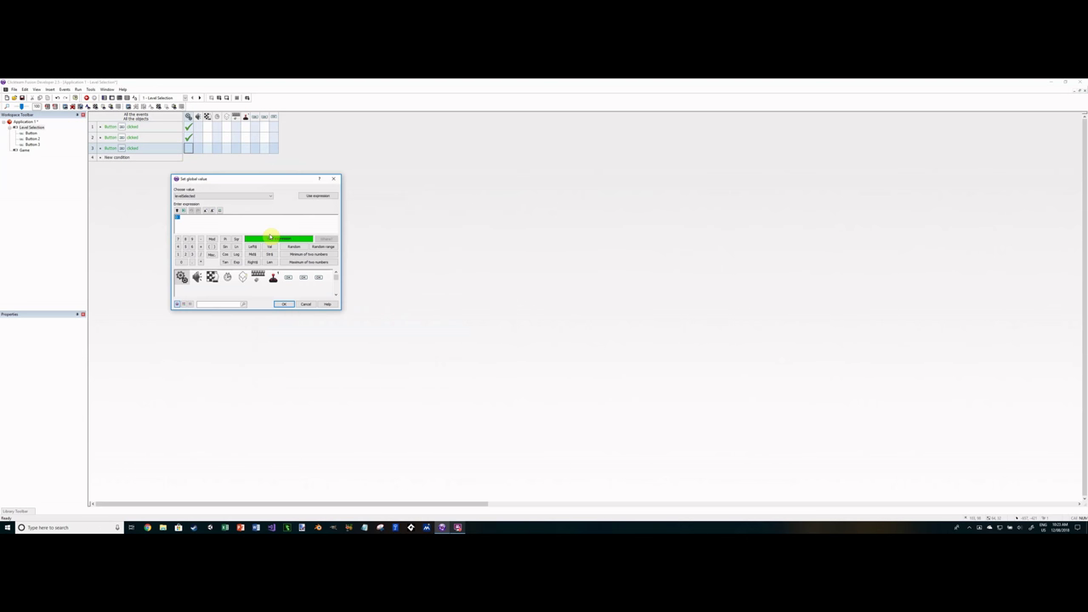
{"action": "key", "text": "Return"}
{"action": "mouse_move", "coordinate": [187, 130]}
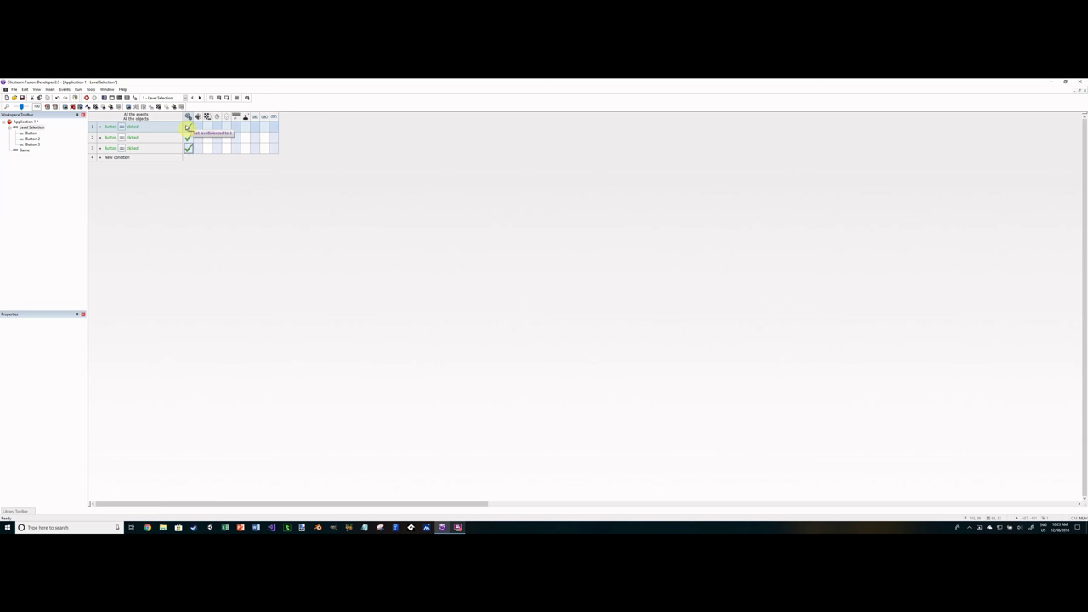
{"action": "mouse_move", "coordinate": [188, 151]}
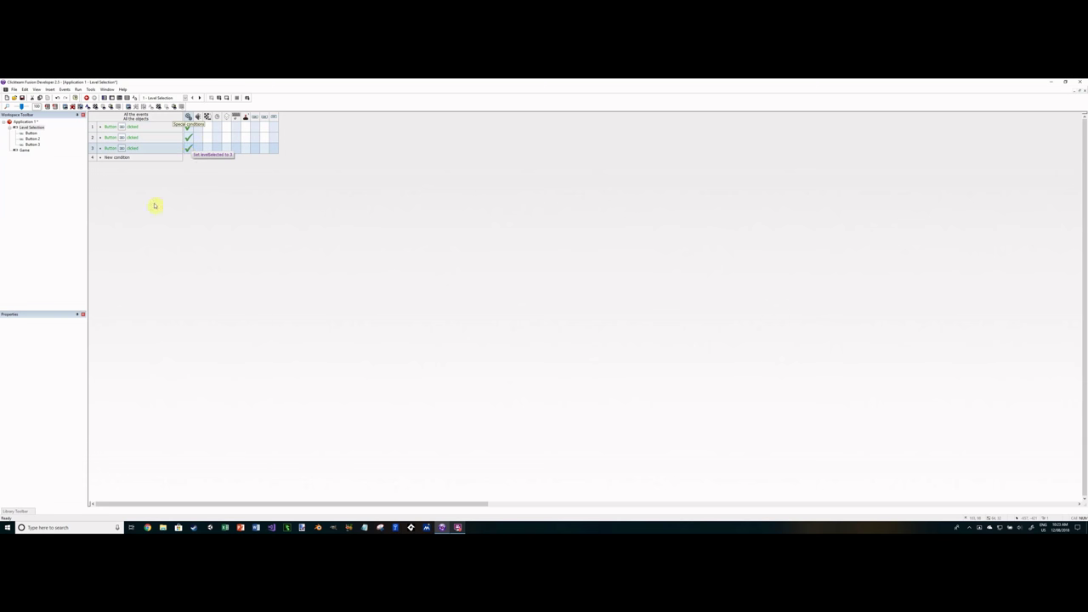
Step: Add a Jump to frame action to the Level 1 button event and copy it to the Level 2 and Level 3 events
{"action": "double_click", "coordinate": [30, 126]}
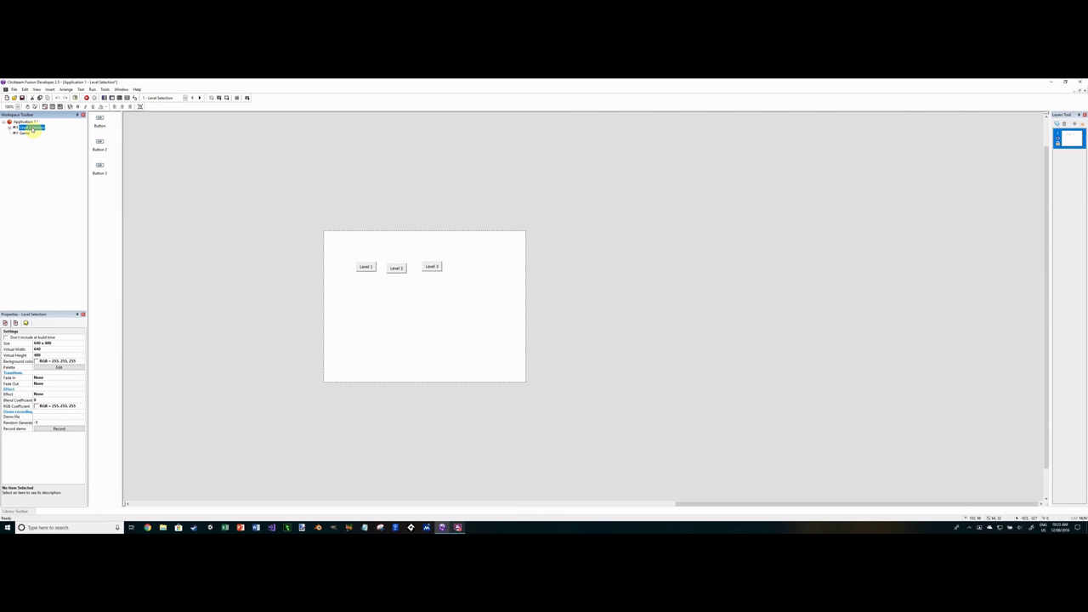
{"action": "left_click", "coordinate": [119, 98]}
{"action": "left_click", "coordinate": [207, 127]}
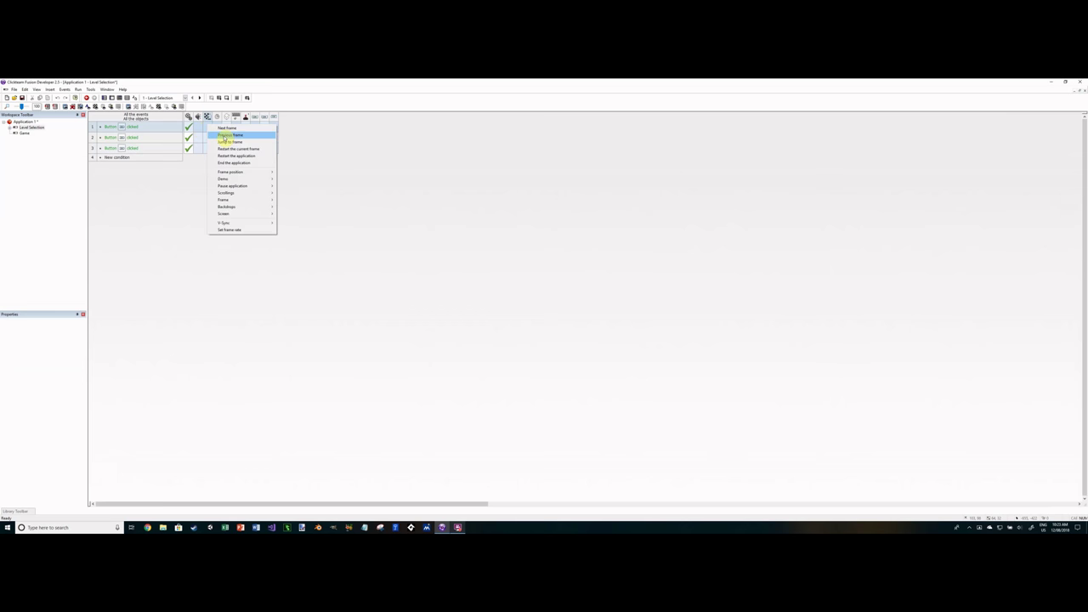
{"action": "left_click", "coordinate": [233, 143]}
{"action": "double_click", "coordinate": [63, 142]}
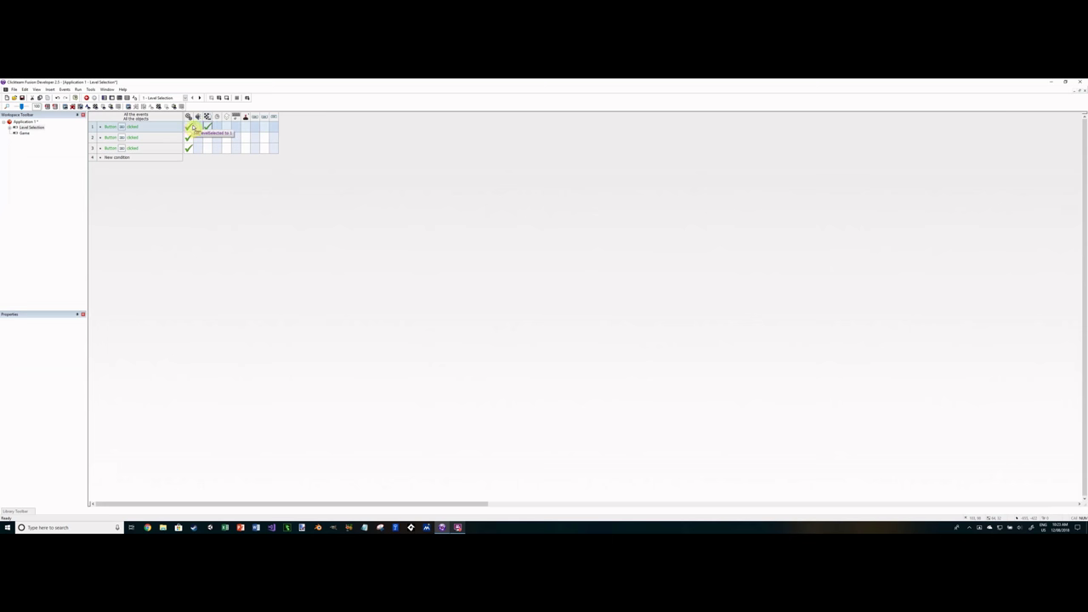
{"action": "left_click_drag", "start_coordinate": [209, 126], "coordinate": [209, 138]}
{"action": "left_click_drag", "start_coordinate": [208, 138], "coordinate": [209, 149]}
Step: Open the Game frame for editing and add three new layers to it
{"action": "left_click", "coordinate": [38, 128]}
{"action": "double_click", "coordinate": [38, 128]}
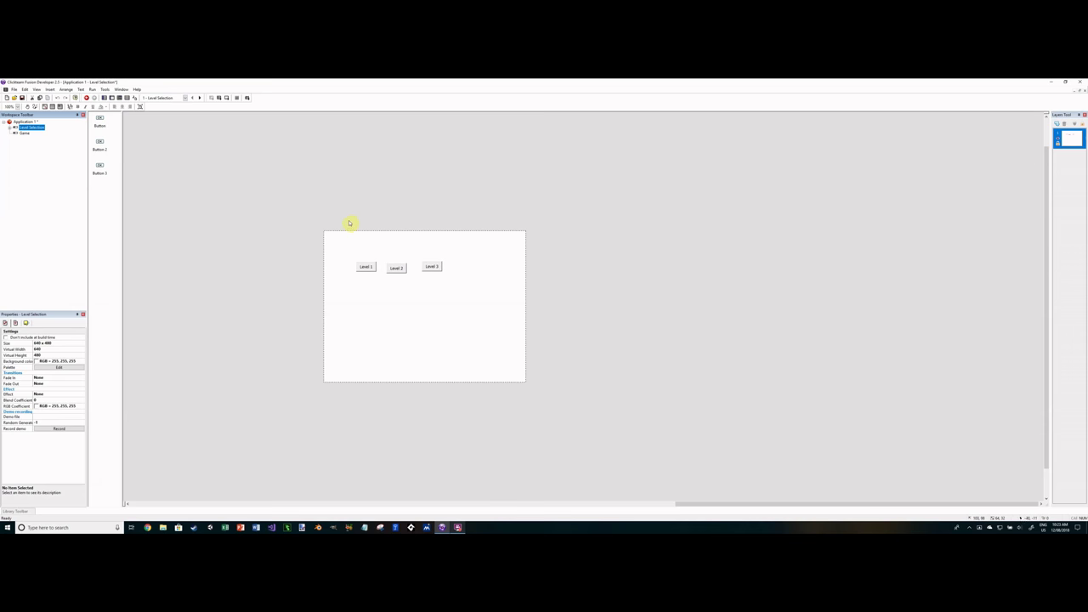
{"action": "left_click", "coordinate": [25, 134]}
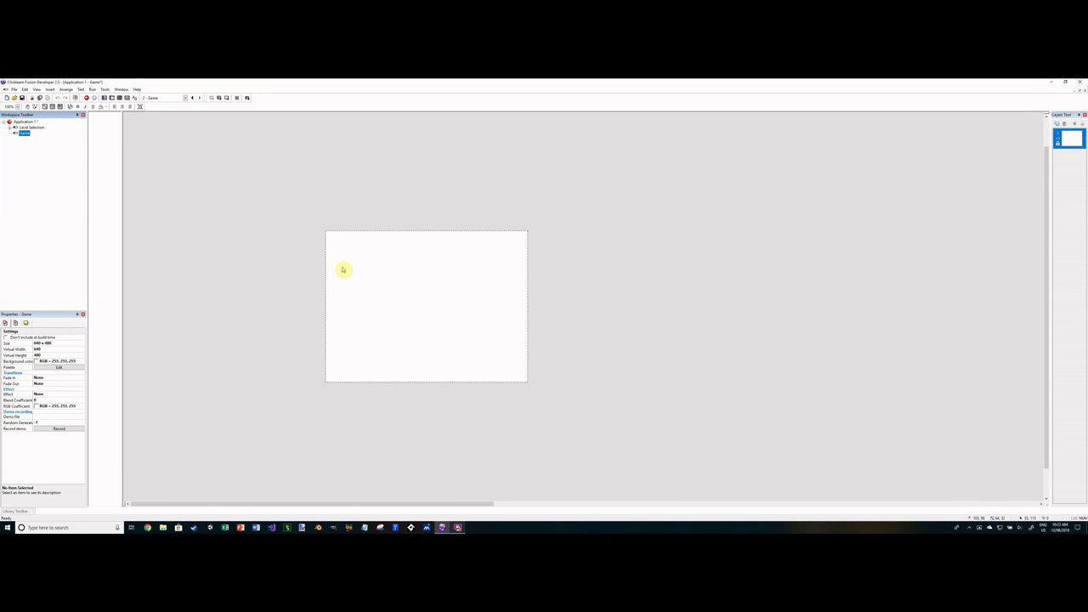
{"action": "left_click", "coordinate": [1057, 124]}
{"action": "left_click", "coordinate": [1057, 124]}
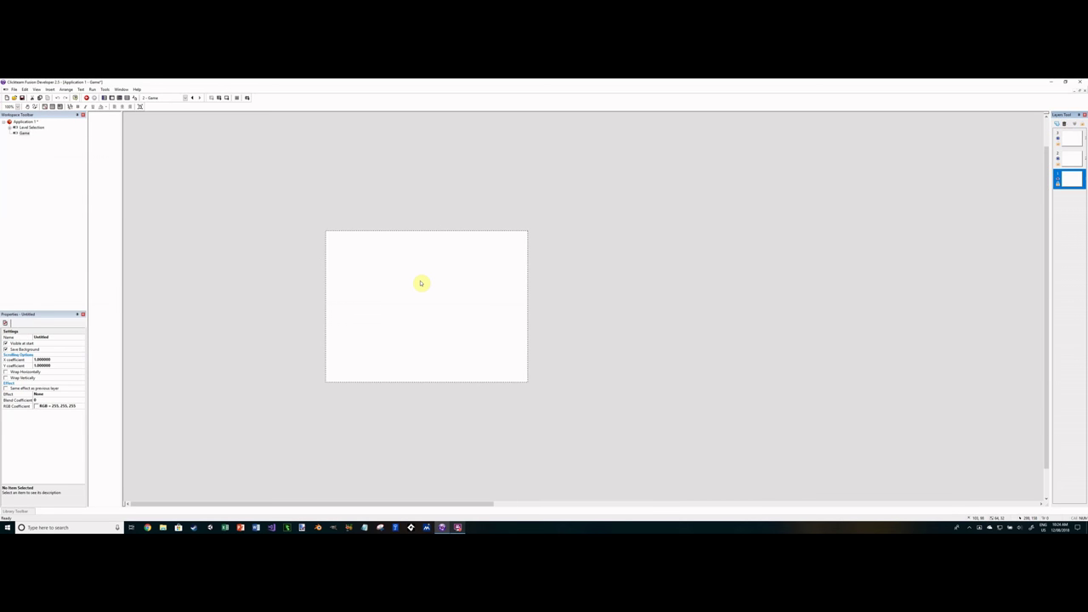
{"action": "left_click", "coordinate": [1055, 124]}
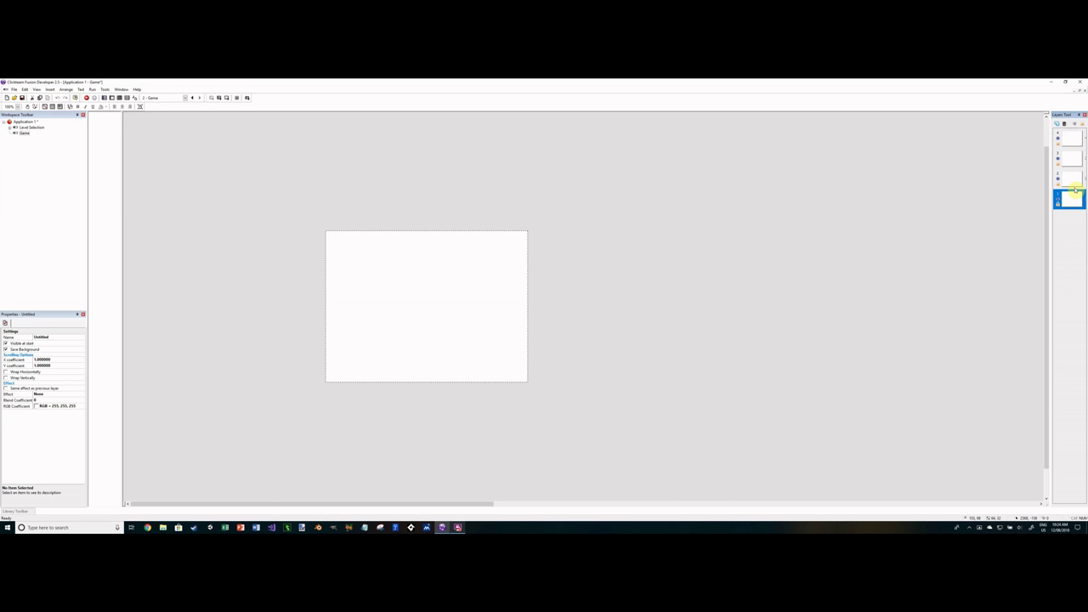
Step: Insert an Active object on the topmost layer, near the upper-left corner of the Game frame
{"action": "left_click_drag", "start_coordinate": [1075, 190], "coordinate": [1071, 140]}
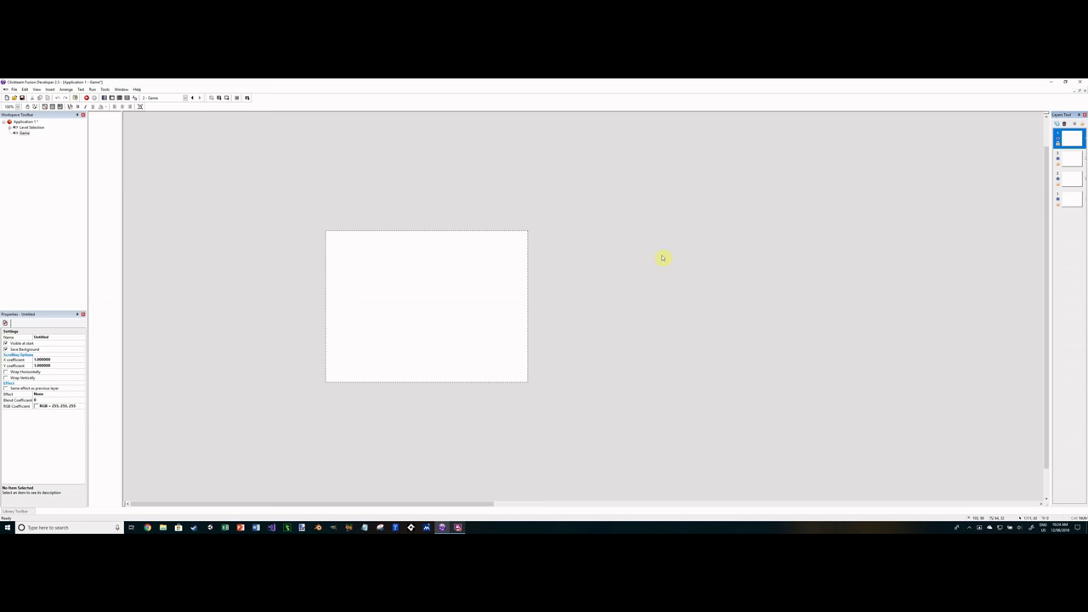
{"action": "right_click", "coordinate": [379, 299]}
{"action": "left_click", "coordinate": [403, 314]}
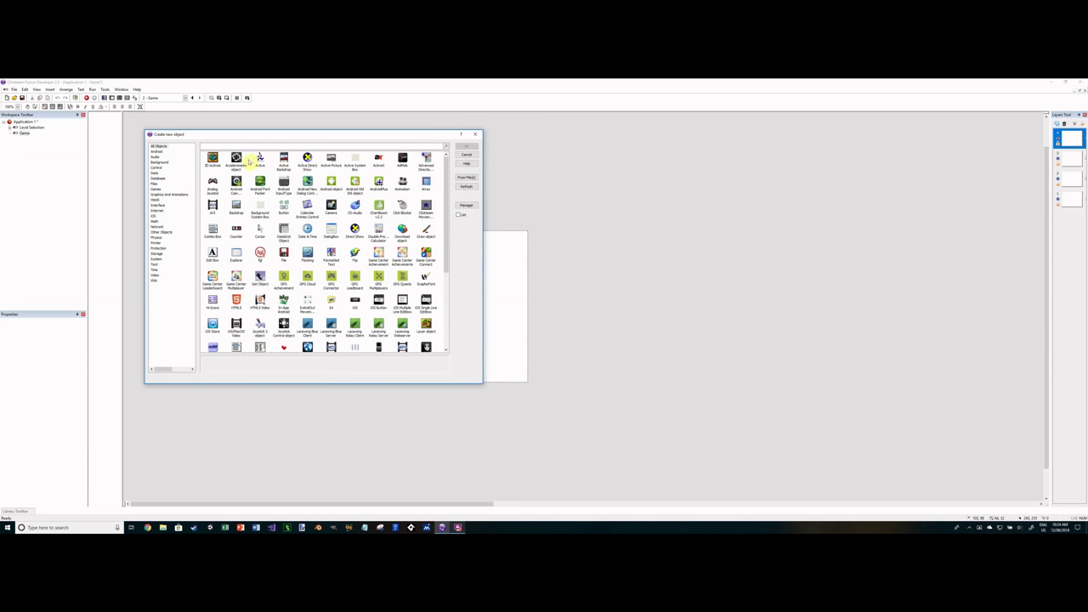
{"action": "double_click", "coordinate": [258, 159]}
{"action": "left_click", "coordinate": [335, 263]}
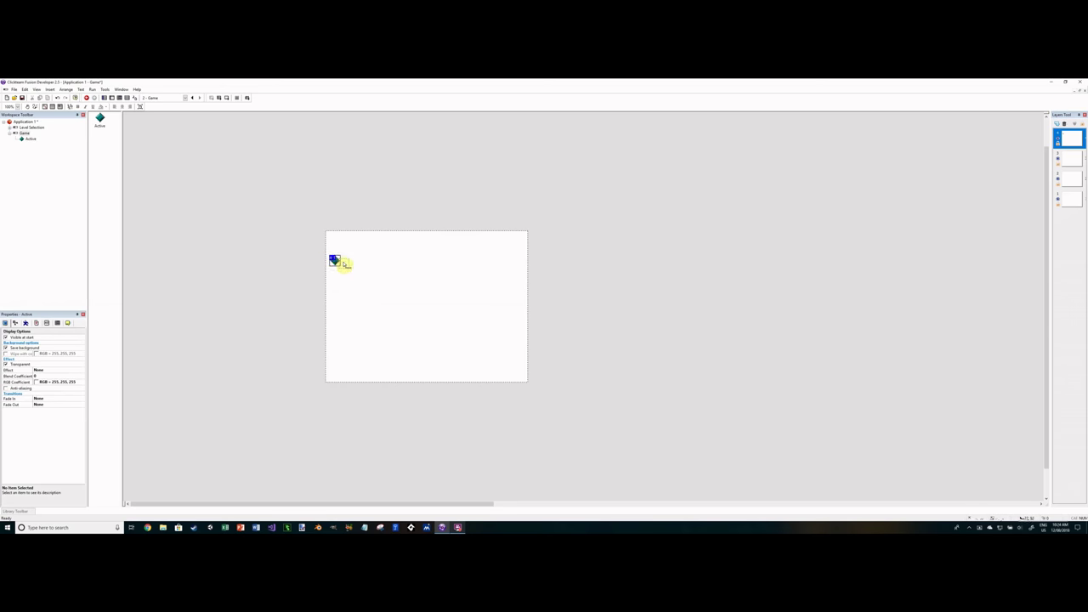
Step: Rename the new Active object as Player
{"action": "left_click", "coordinate": [67, 323]}
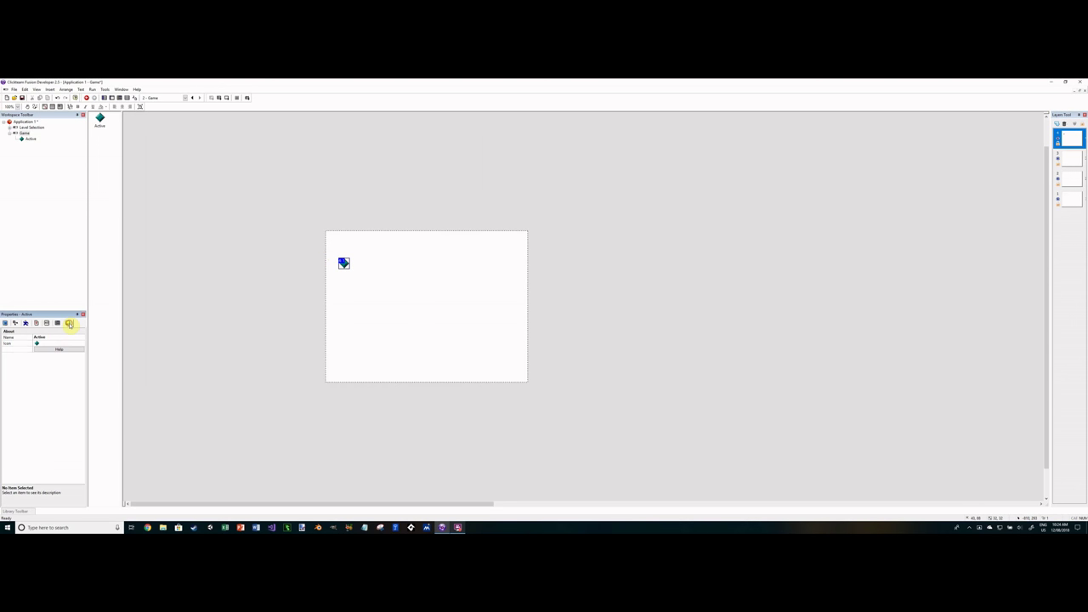
{"action": "left_click", "coordinate": [60, 337]}
{"action": "type", "text": "Player"}
{"action": "key", "text": "Return"}
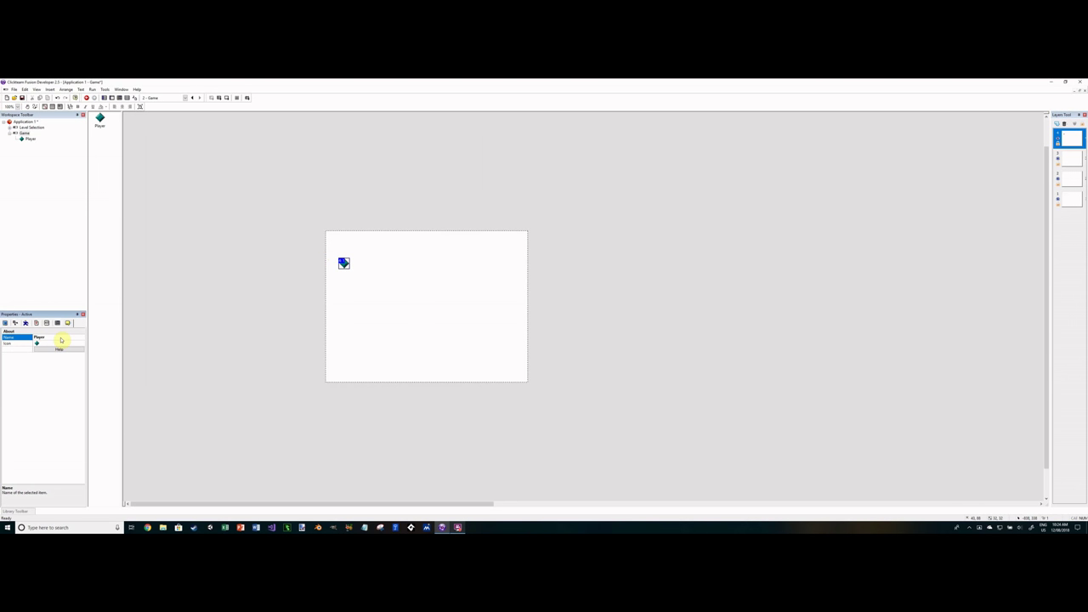
Step: Set the Player object's movement type to Platform
{"action": "left_click", "coordinate": [25, 323]}
{"action": "left_click", "coordinate": [44, 341]}
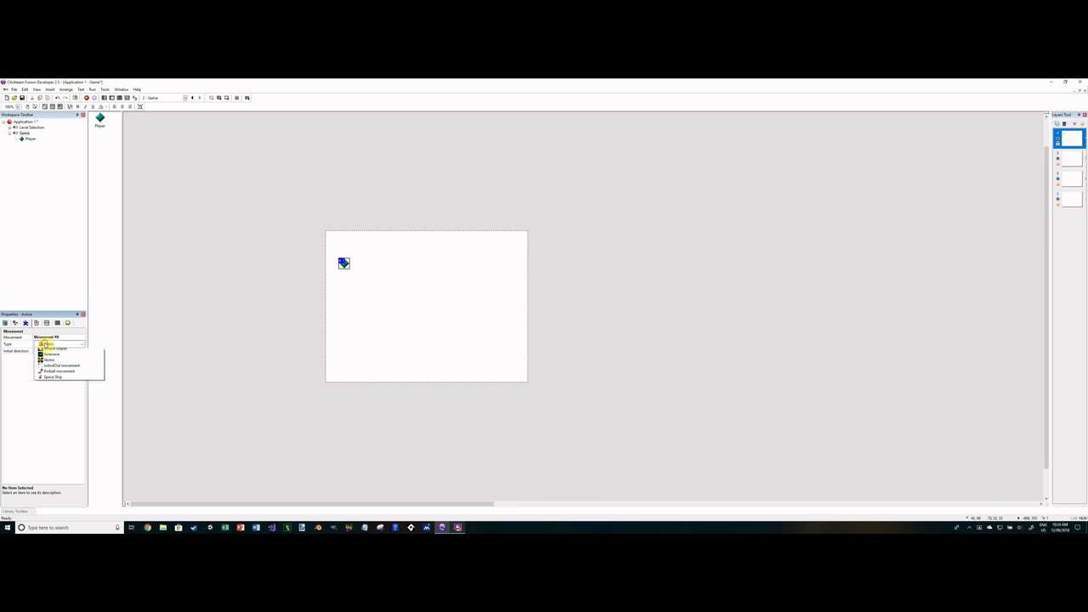
{"action": "left_click", "coordinate": [54, 390]}
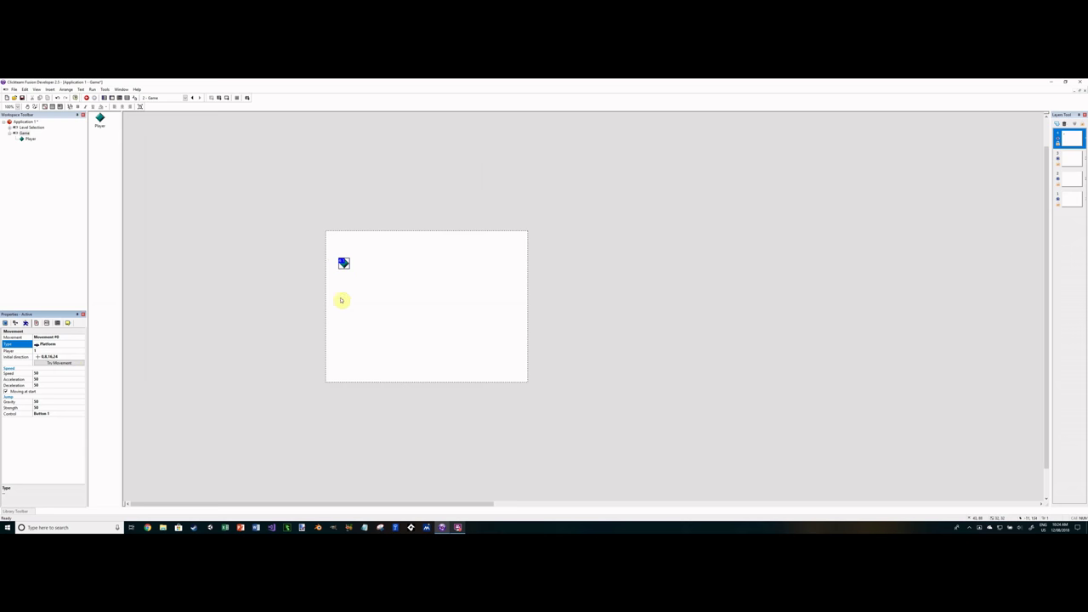
{"action": "left_click", "coordinate": [342, 299]}
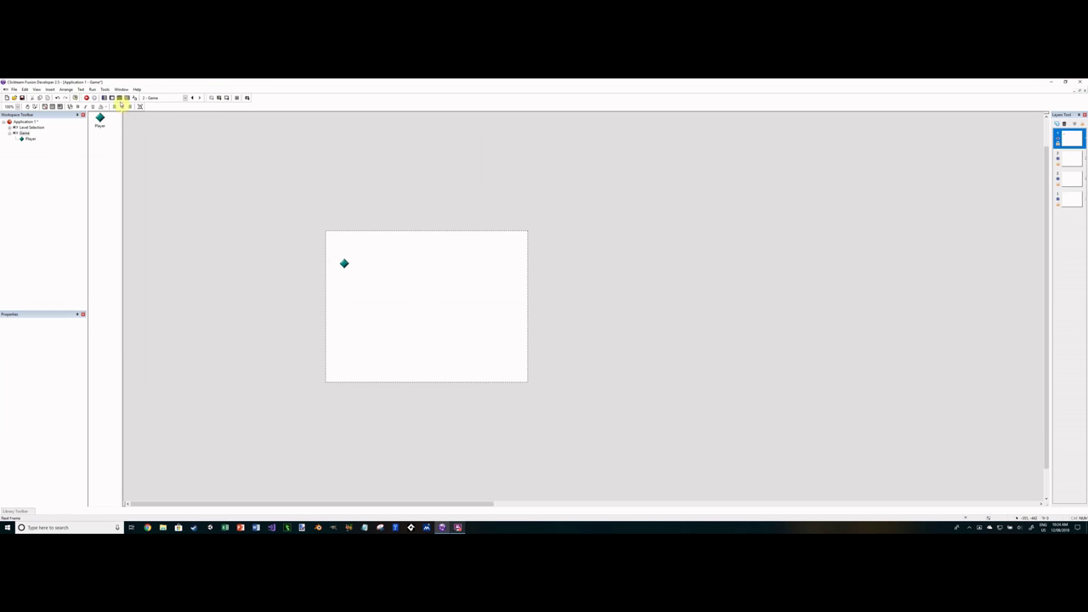
Step: Add an event to the Game frame that stops the Player's movement when it collides with the backdrop
{"action": "left_click", "coordinate": [115, 106]}
{"action": "left_click", "coordinate": [117, 125]}
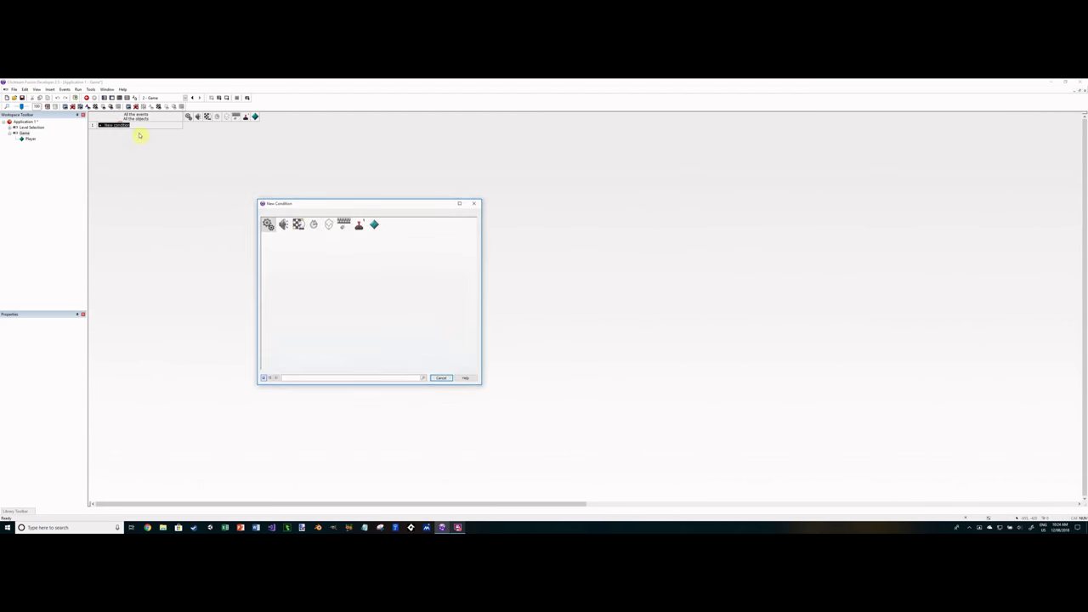
{"action": "right_click", "coordinate": [374, 224]}
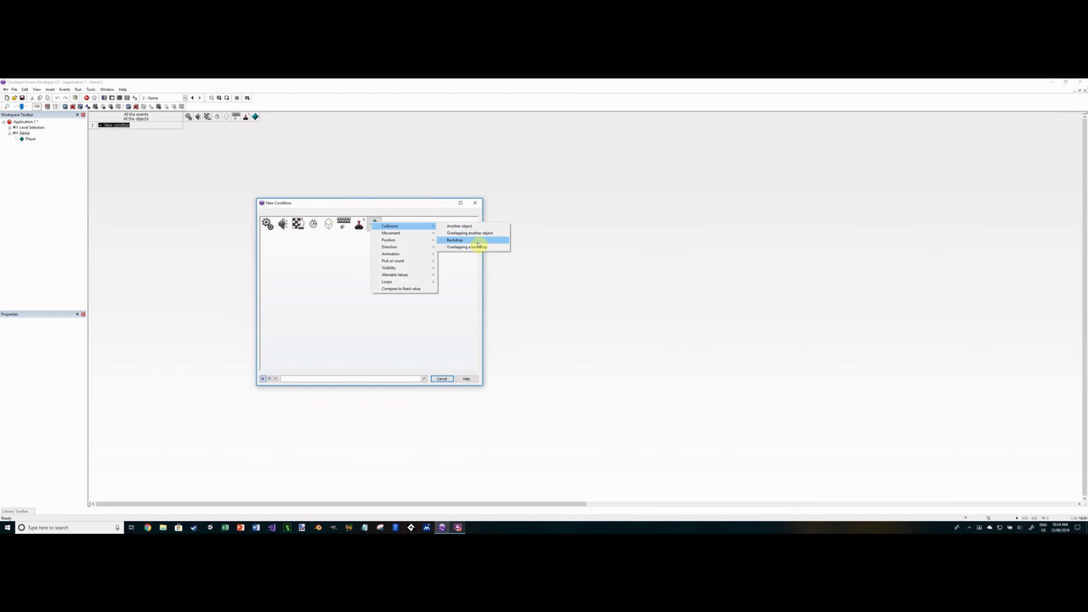
{"action": "left_click", "coordinate": [487, 241]}
{"action": "right_click", "coordinate": [255, 126]}
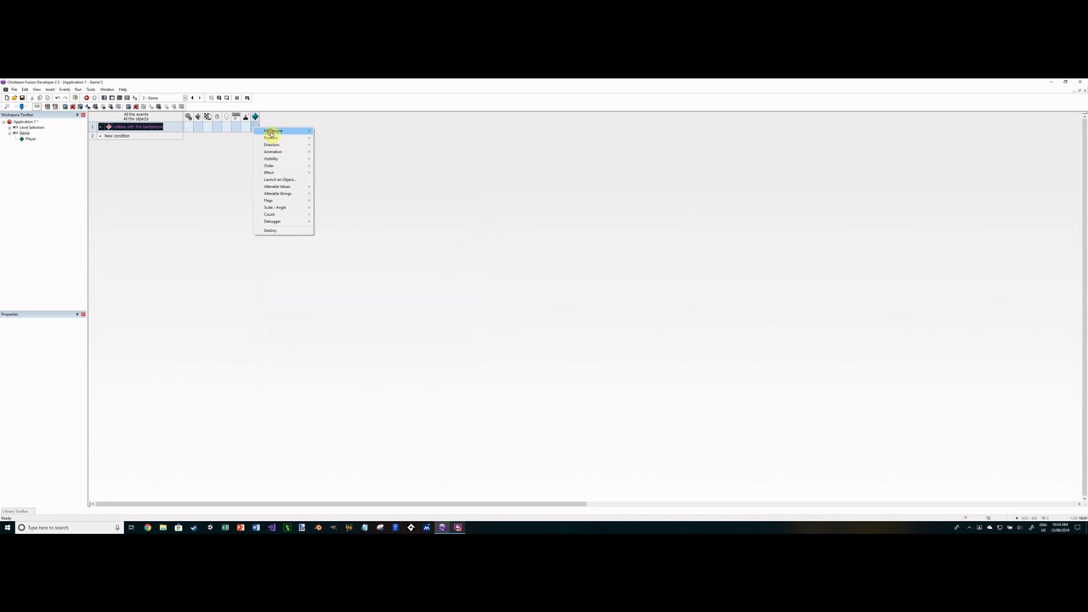
{"action": "mouse_move", "coordinate": [276, 130]}
{"action": "left_click", "coordinate": [337, 137]}
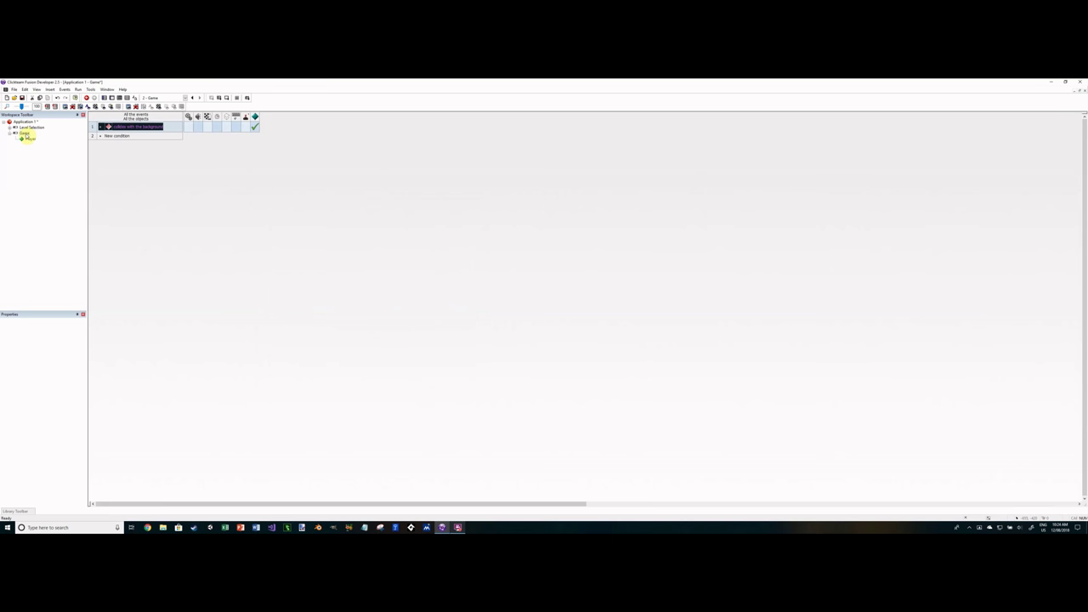
Step: Return to the Game frame's layout and insert a Layer object on the topmost layer, just above the frame's upper-left corner
{"action": "left_click", "coordinate": [24, 134]}
{"action": "double_click", "coordinate": [25, 134]}
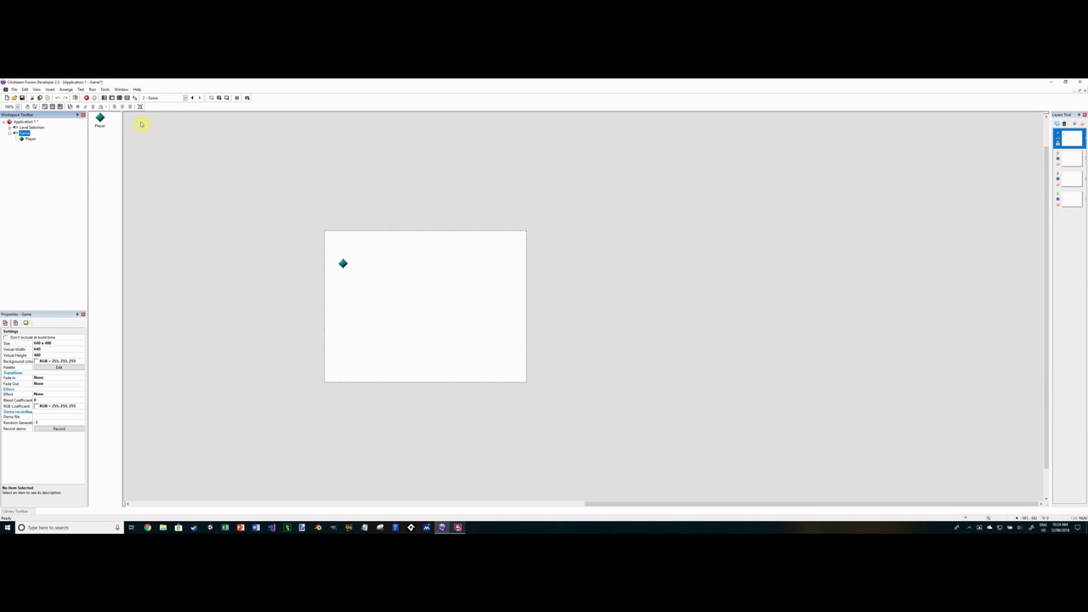
{"action": "left_click", "coordinate": [1071, 201]}
{"action": "left_click", "coordinate": [1071, 159]}
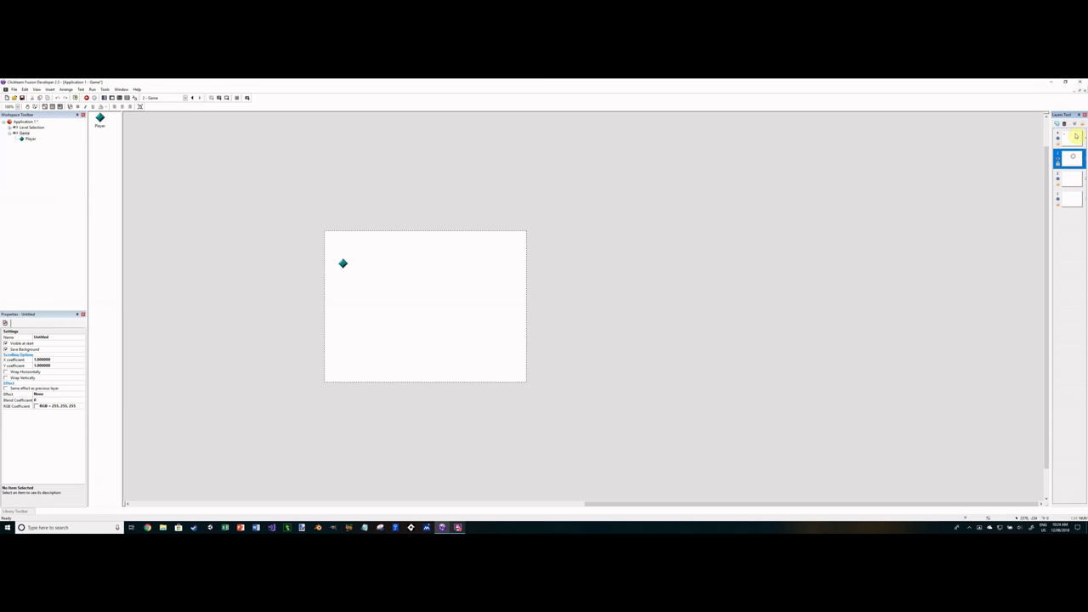
{"action": "left_click", "coordinate": [1071, 201]}
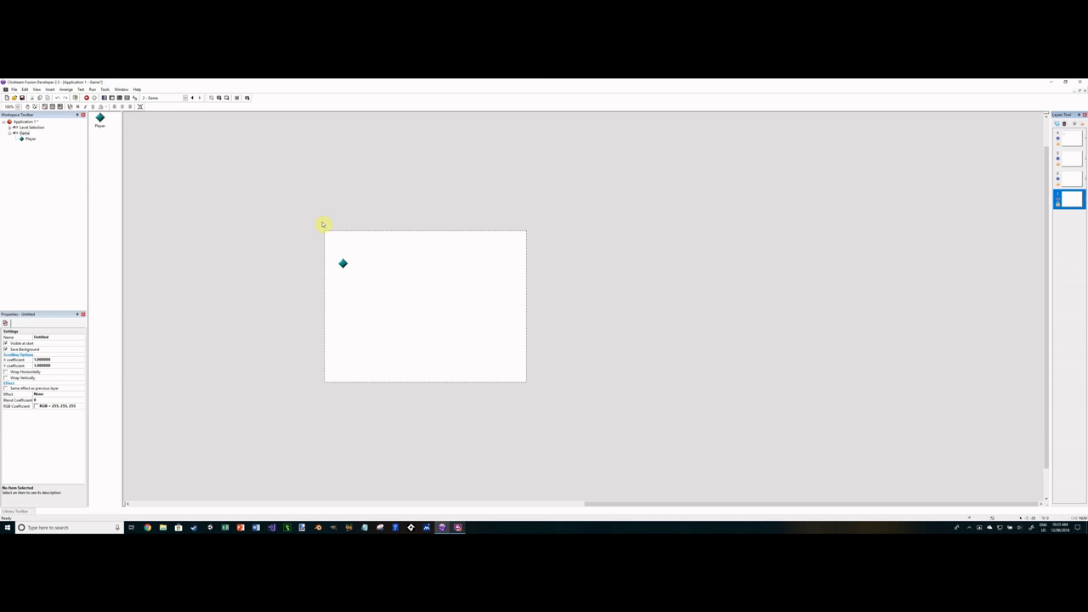
{"action": "left_click", "coordinate": [1065, 144]}
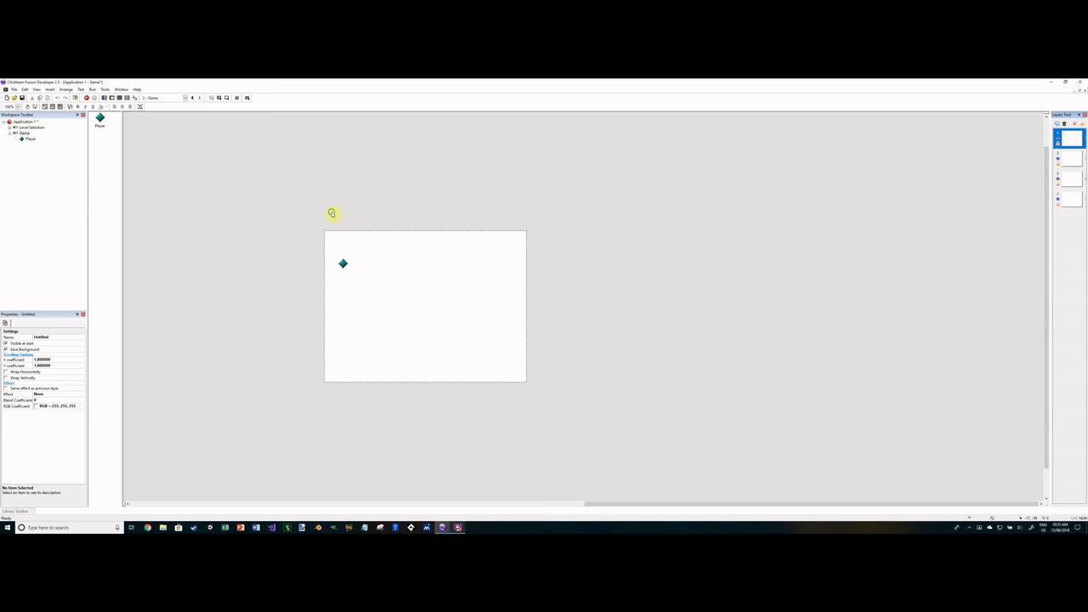
{"action": "right_click", "coordinate": [332, 213]}
{"action": "left_click", "coordinate": [343, 221]}
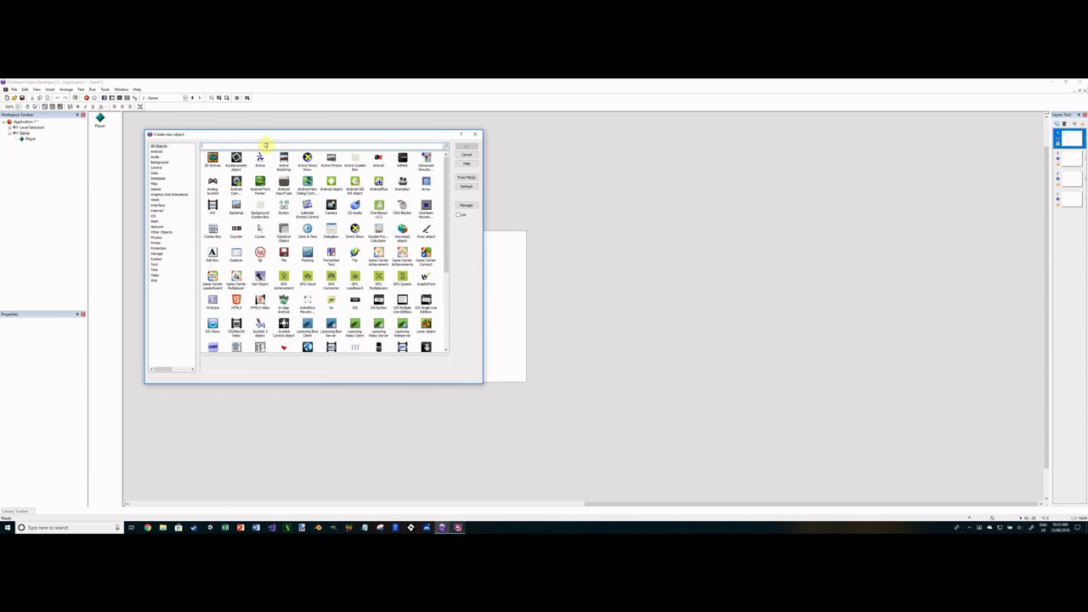
{"action": "left_click", "coordinate": [265, 144]}
{"action": "type", "text": "layer"}
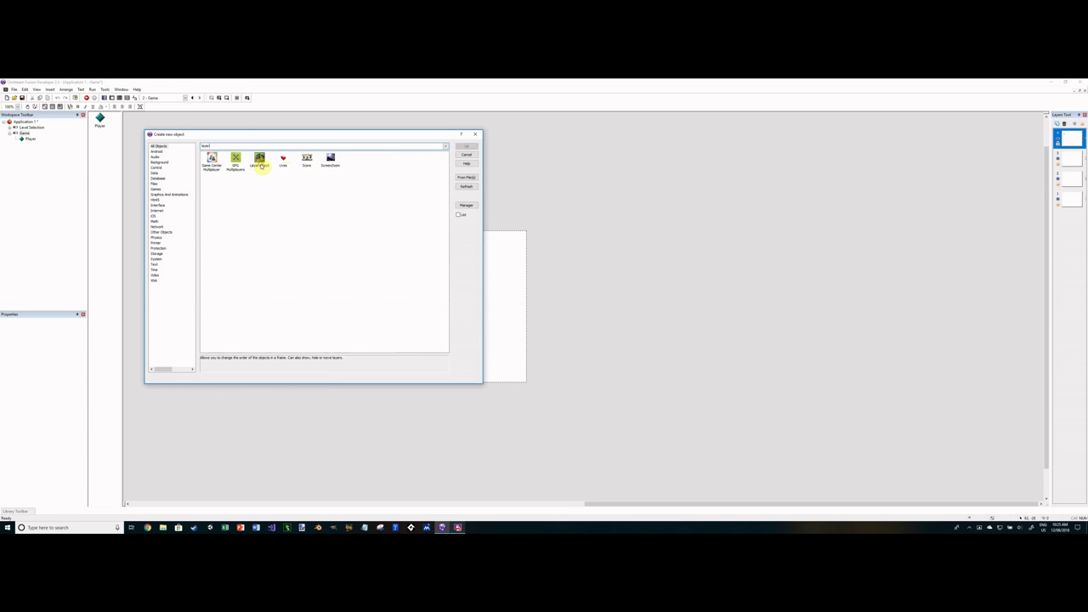
{"action": "double_click", "coordinate": [261, 163]}
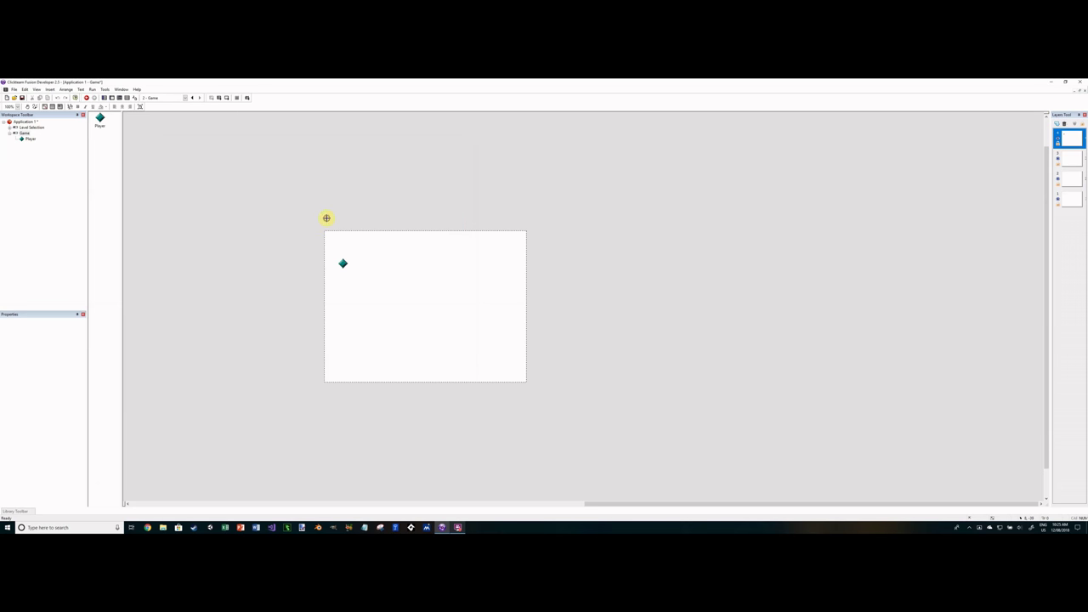
{"action": "left_click", "coordinate": [326, 218]}
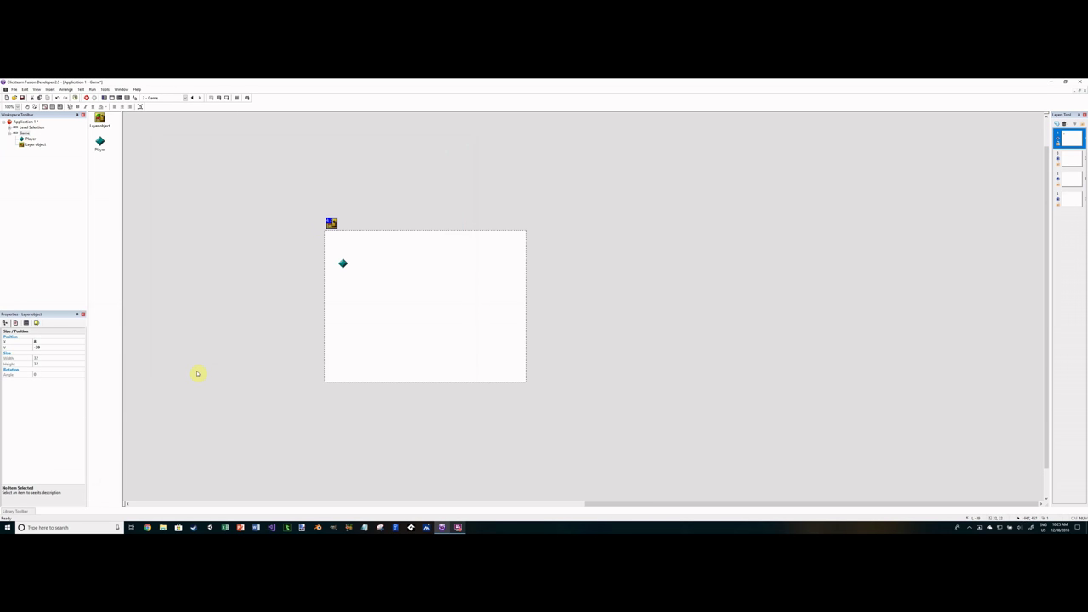
Step: Make the bottom layer active and hide the three layers above it in the frame layout
{"action": "left_click", "coordinate": [1028, 202]}
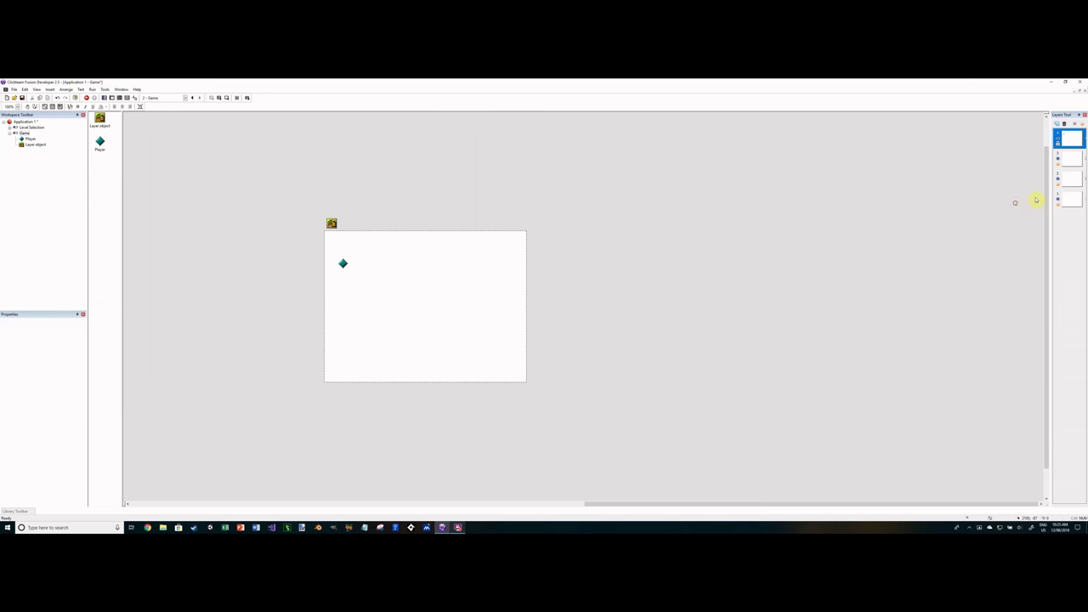
{"action": "left_click", "coordinate": [1073, 161]}
{"action": "left_click_drag", "start_coordinate": [1073, 165], "coordinate": [1073, 201]}
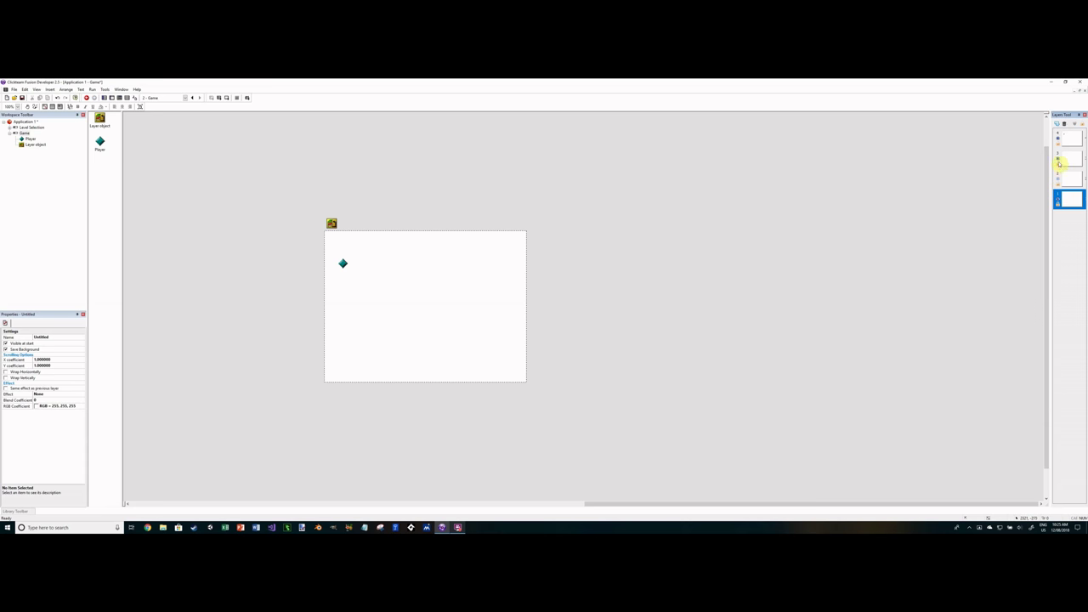
{"action": "left_click", "coordinate": [1059, 140]}
Step: Insert a Backdrop object near the frame's lower-left corner and shape it into a wide, flat platform bar
{"action": "right_click", "coordinate": [364, 284]}
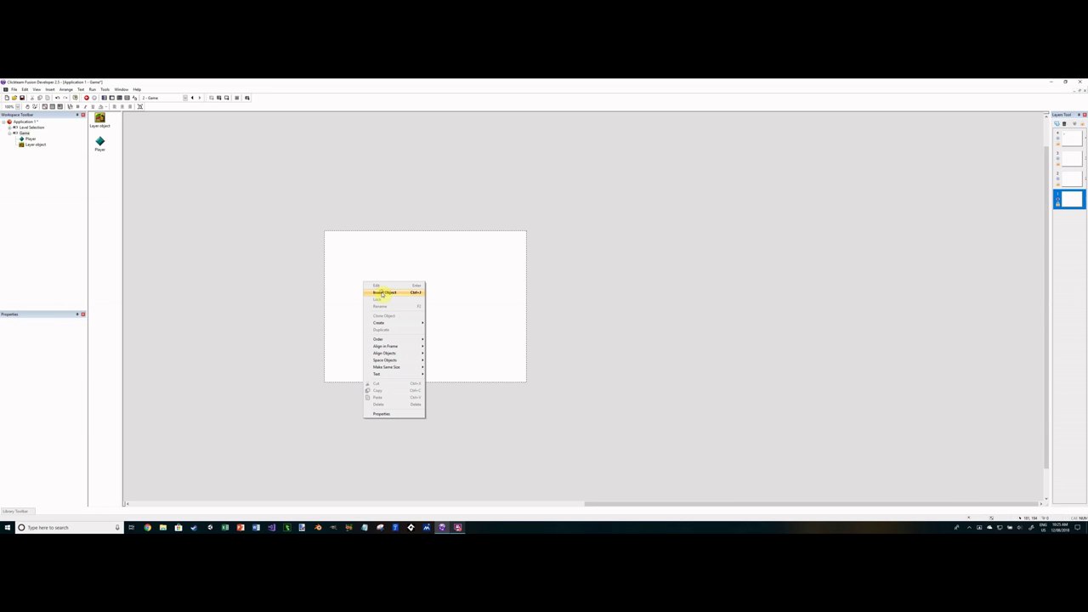
{"action": "left_click", "coordinate": [382, 293]}
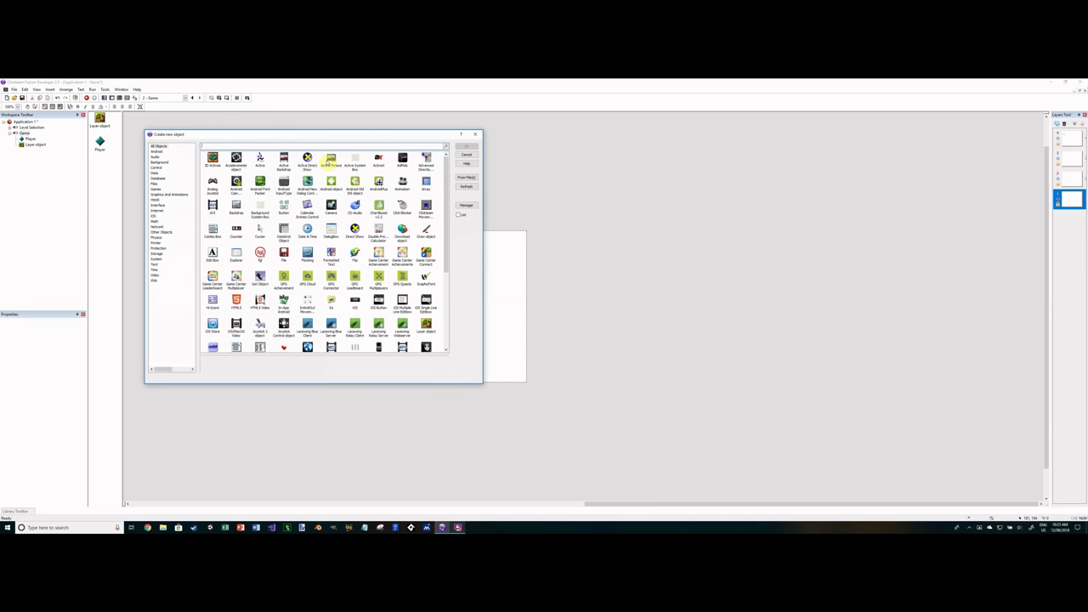
{"action": "type", "text": "bac"}
{"action": "double_click", "coordinate": [235, 159]}
{"action": "left_click", "coordinate": [349, 336]}
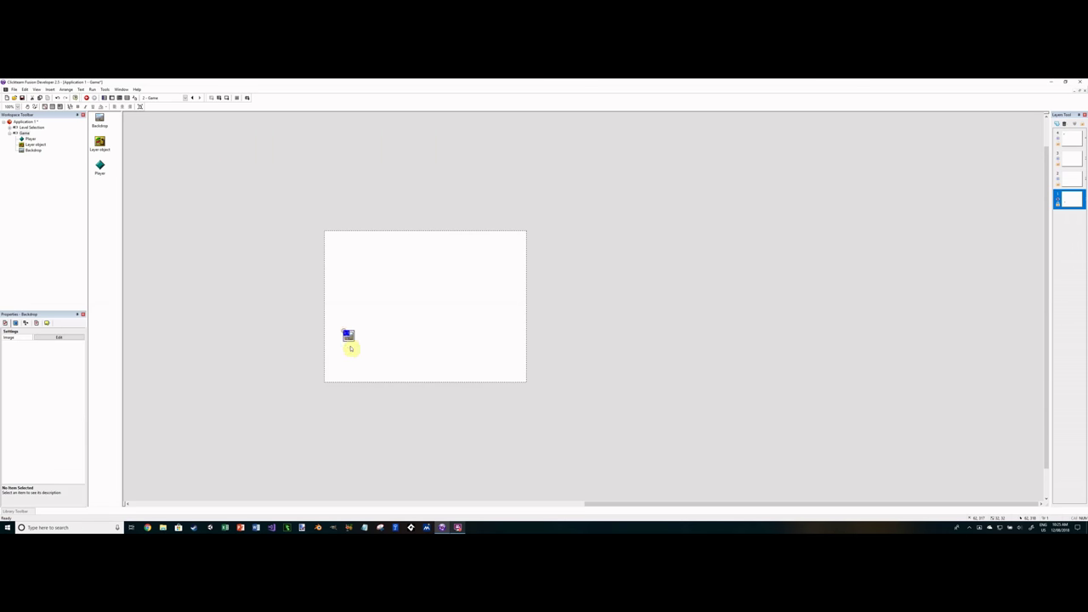
{"action": "left_click_drag", "start_coordinate": [356, 337], "coordinate": [375, 358]}
Step: Add two copies of the platform backdrop beside the first one to form a row along the bottom of the frame
{"action": "right_click", "coordinate": [375, 358]}
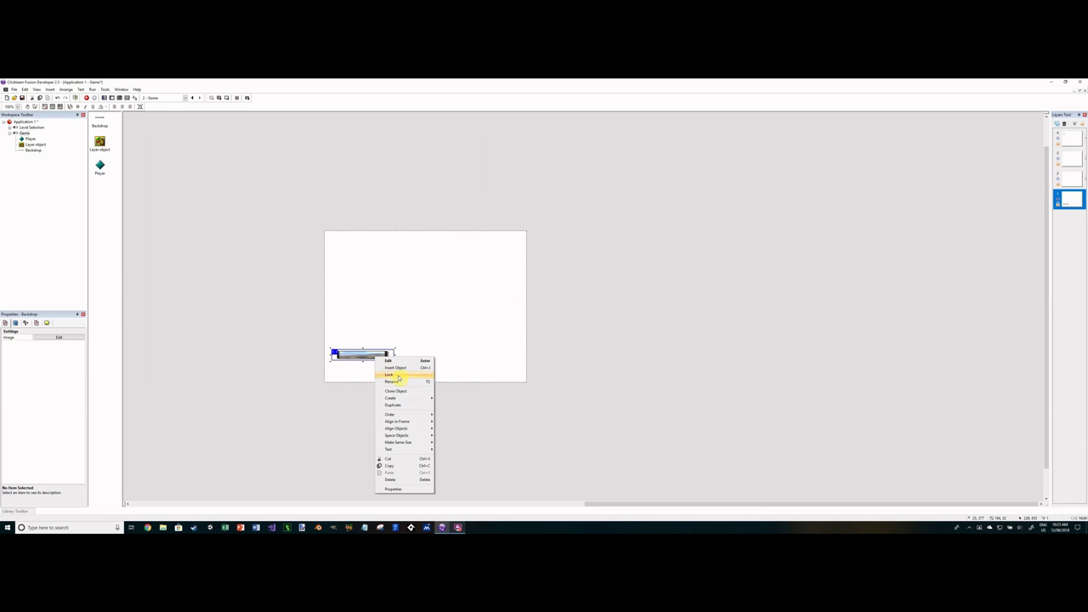
{"action": "key", "text": "Escape"}
{"action": "key", "text": "ctrl+v"}
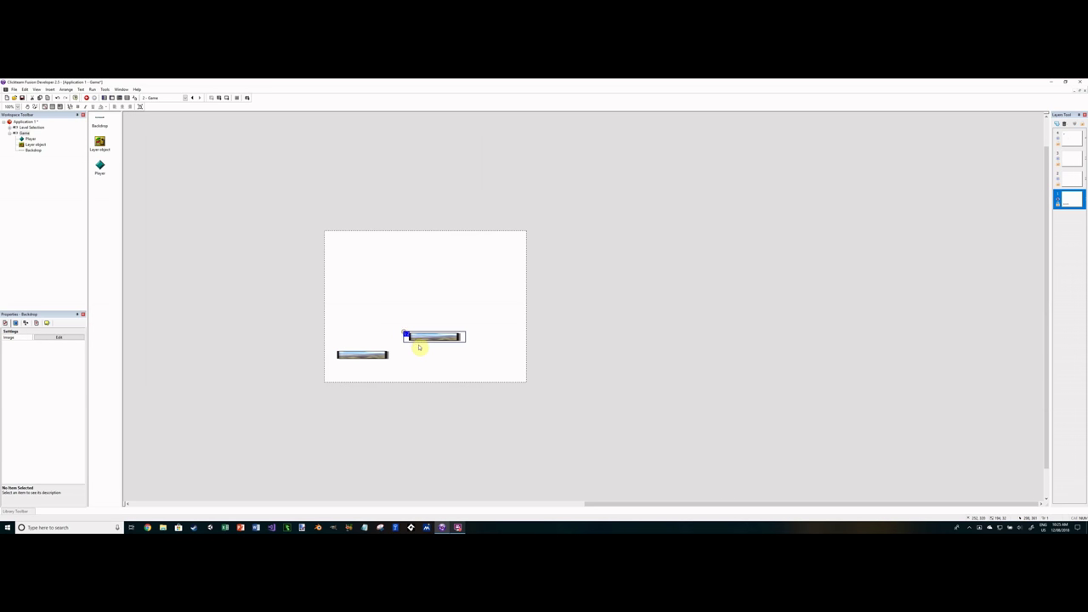
{"action": "left_click", "coordinate": [417, 346]}
{"action": "key", "text": "ctrl+v"}
{"action": "left_click", "coordinate": [471, 357]}
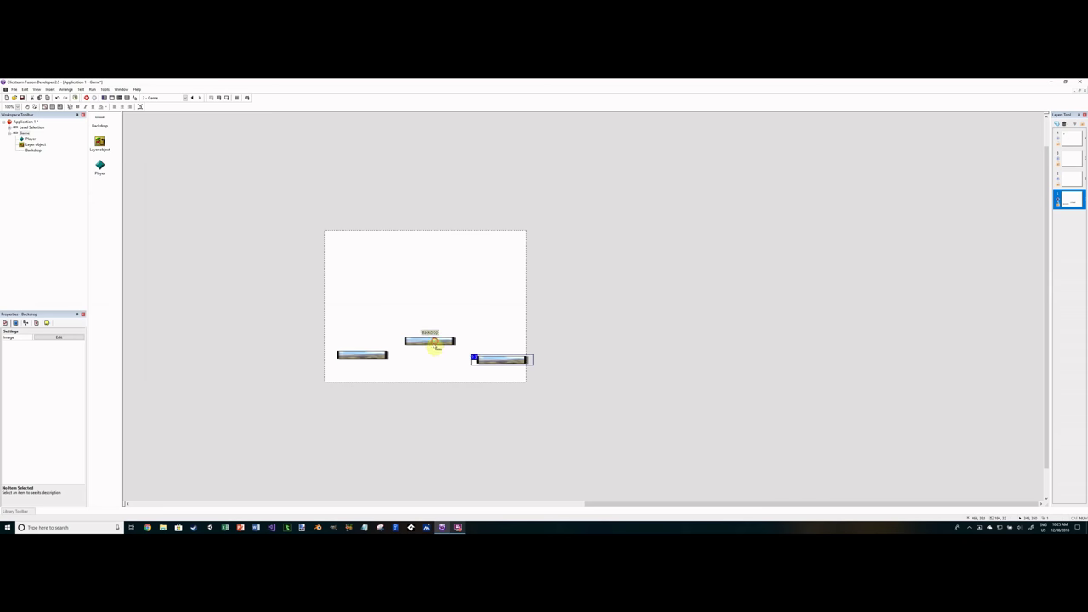
{"action": "left_click_drag", "start_coordinate": [433, 343], "coordinate": [469, 366]}
Step: Insert a second Backdrop object above the leftmost platform and open its image for editing
{"action": "right_click", "coordinate": [356, 299]}
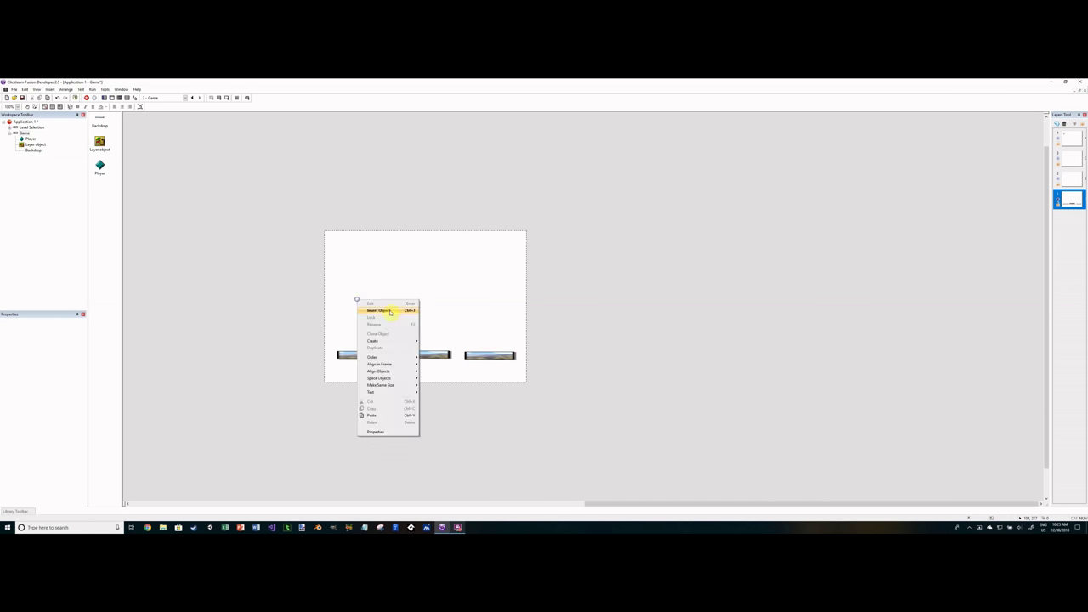
{"action": "left_click", "coordinate": [389, 310]}
{"action": "type", "text": "ba"}
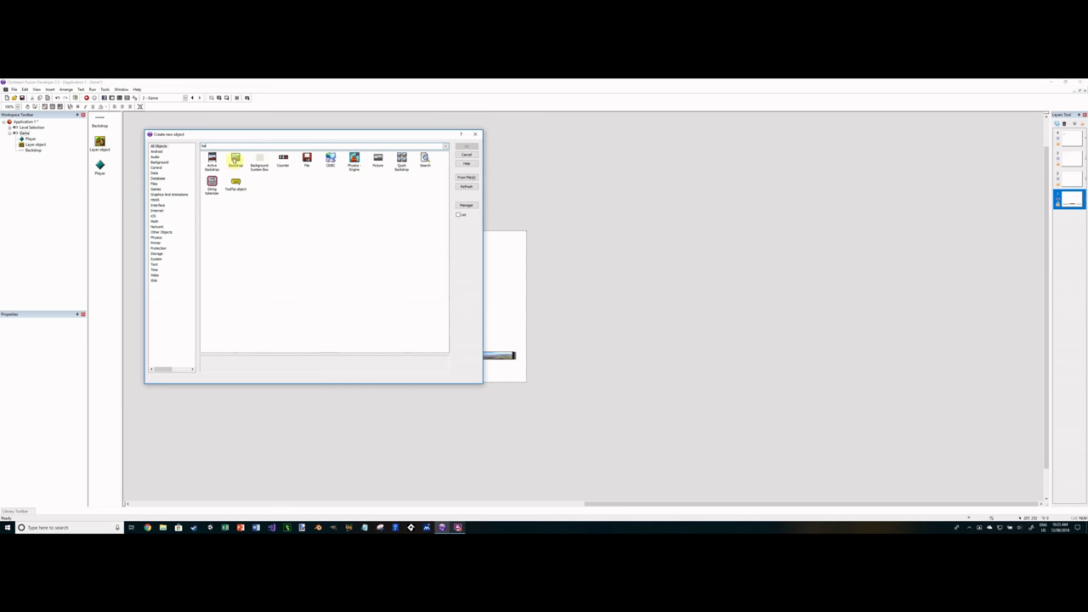
{"action": "double_click", "coordinate": [236, 159]}
{"action": "left_click", "coordinate": [347, 306]}
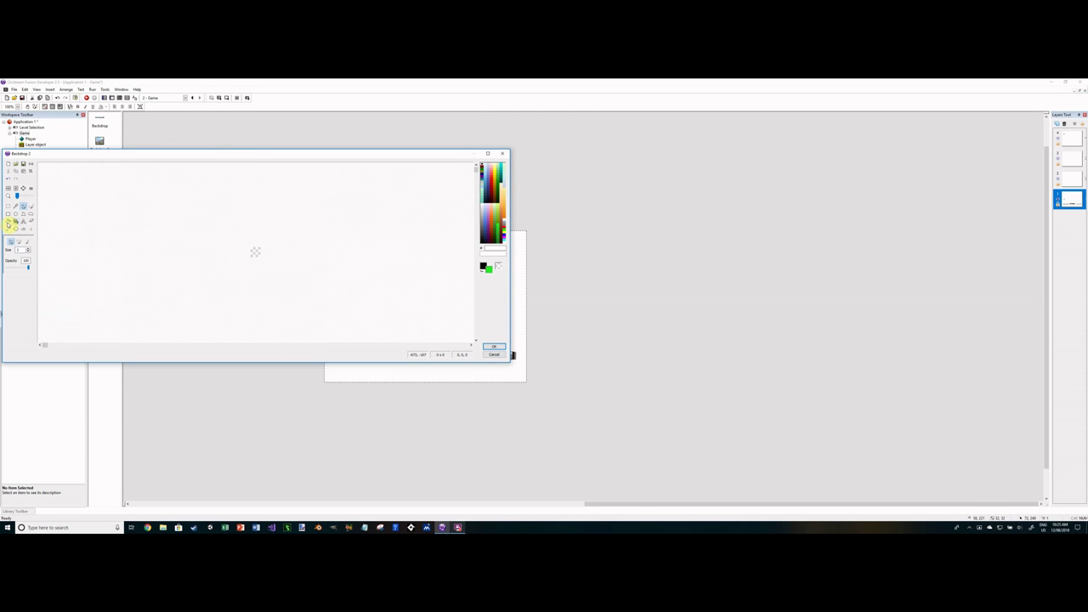
Step: Fill the second backdrop's image with solid orange and accept the picture
{"action": "left_click", "coordinate": [8, 223]}
{"action": "left_click", "coordinate": [493, 225]}
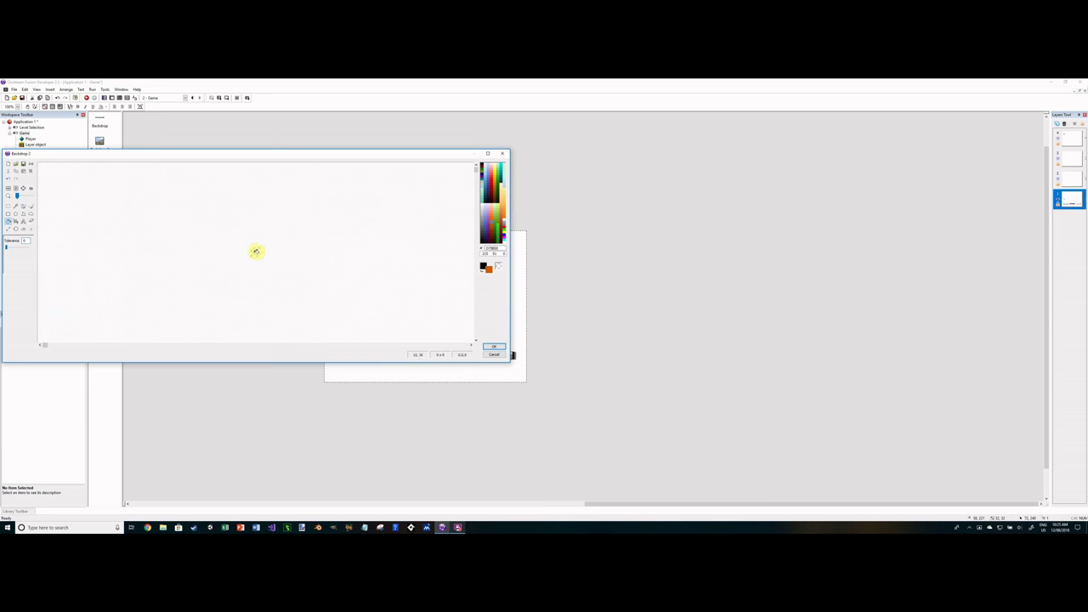
{"action": "left_click", "coordinate": [256, 251]}
{"action": "left_click", "coordinate": [494, 347]}
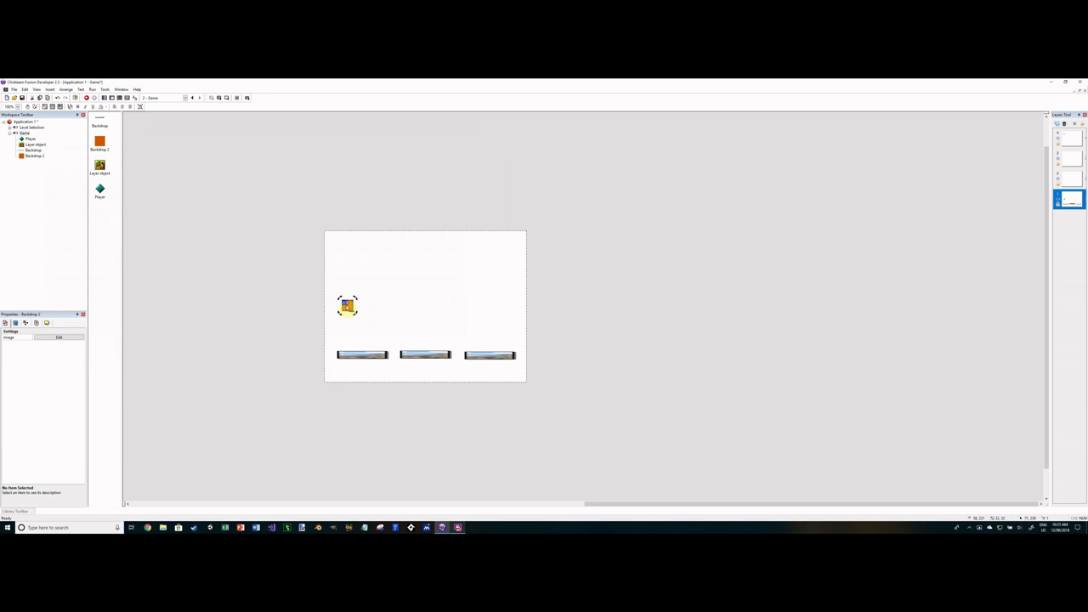
Step: Resize and move the orange backdrop so that it covers the whole frame
{"action": "left_click", "coordinate": [349, 311]}
{"action": "left_click_drag", "start_coordinate": [351, 311], "coordinate": [529, 374]}
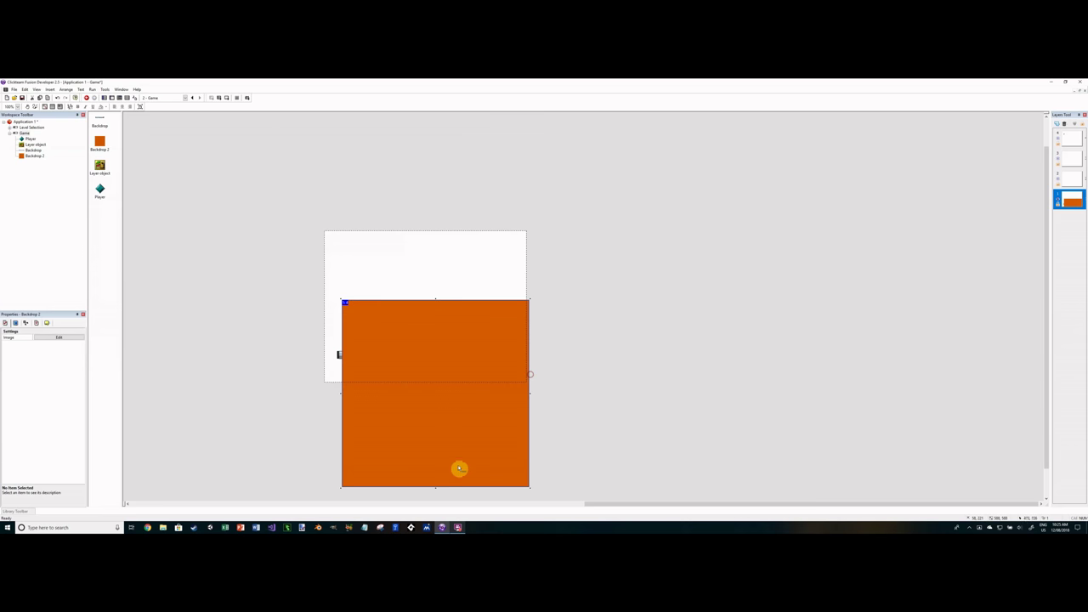
{"action": "left_click_drag", "start_coordinate": [434, 487], "coordinate": [449, 380]}
{"action": "left_click_drag", "start_coordinate": [341, 340], "coordinate": [369, 259]}
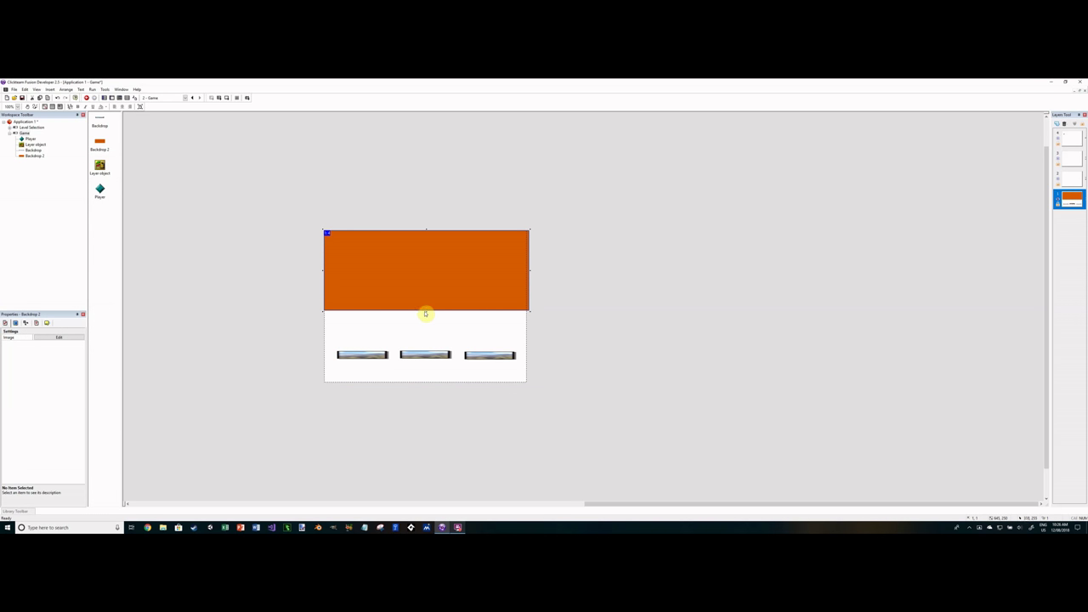
{"action": "left_click_drag", "start_coordinate": [425, 312], "coordinate": [425, 385]}
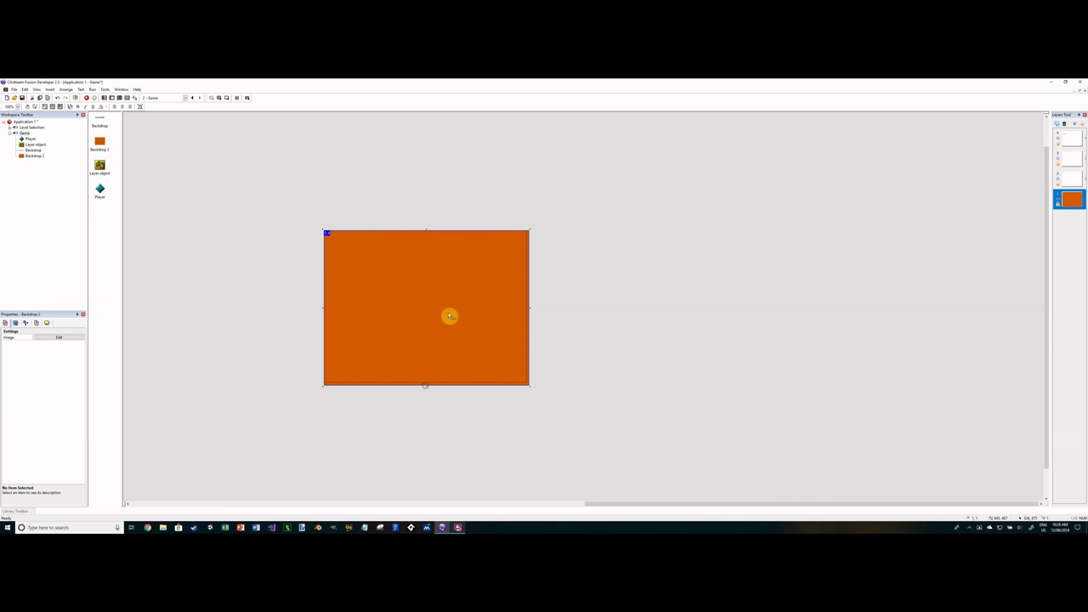
Step: Send the orange backdrop to the back, behind the three platforms
{"action": "right_click", "coordinate": [449, 308]}
{"action": "mouse_move", "coordinate": [488, 364]}
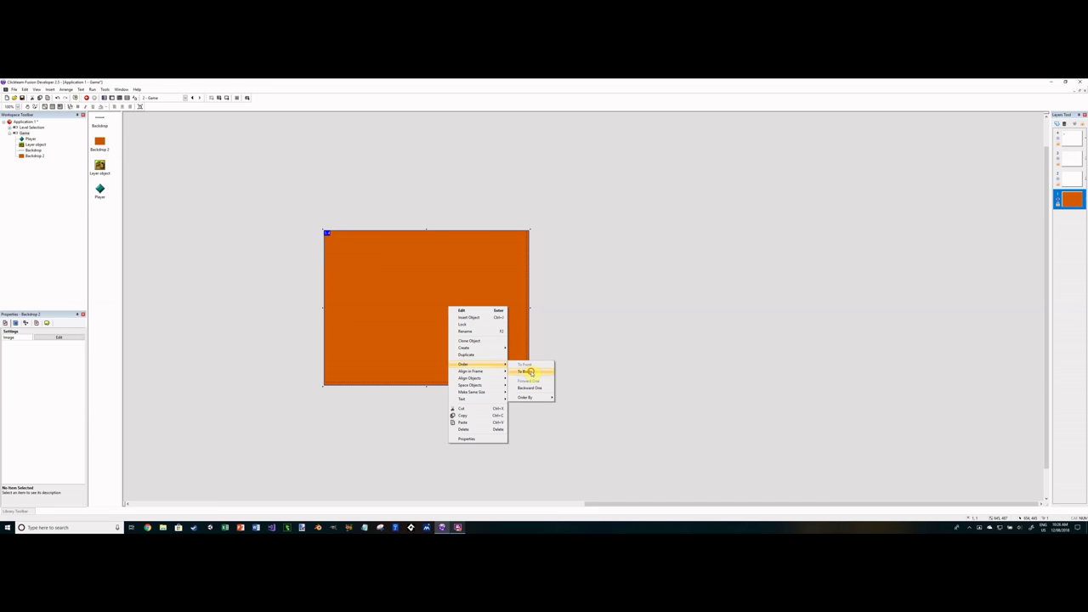
{"action": "left_click", "coordinate": [525, 371]}
Step: Set the obstacle type of the three platform backdrops to Obstacle
{"action": "left_click", "coordinate": [359, 354]}
{"action": "left_click", "coordinate": [442, 356], "text": "shift"}
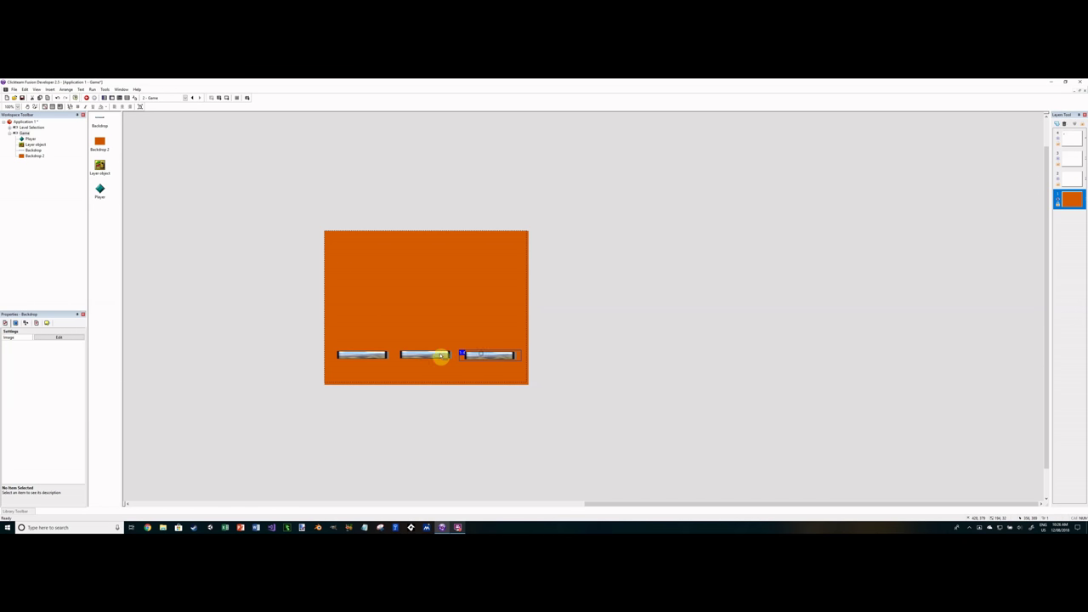
{"action": "left_click", "coordinate": [501, 354], "text": "shift"}
{"action": "left_click", "coordinate": [35, 323]}
{"action": "left_click", "coordinate": [43, 342]}
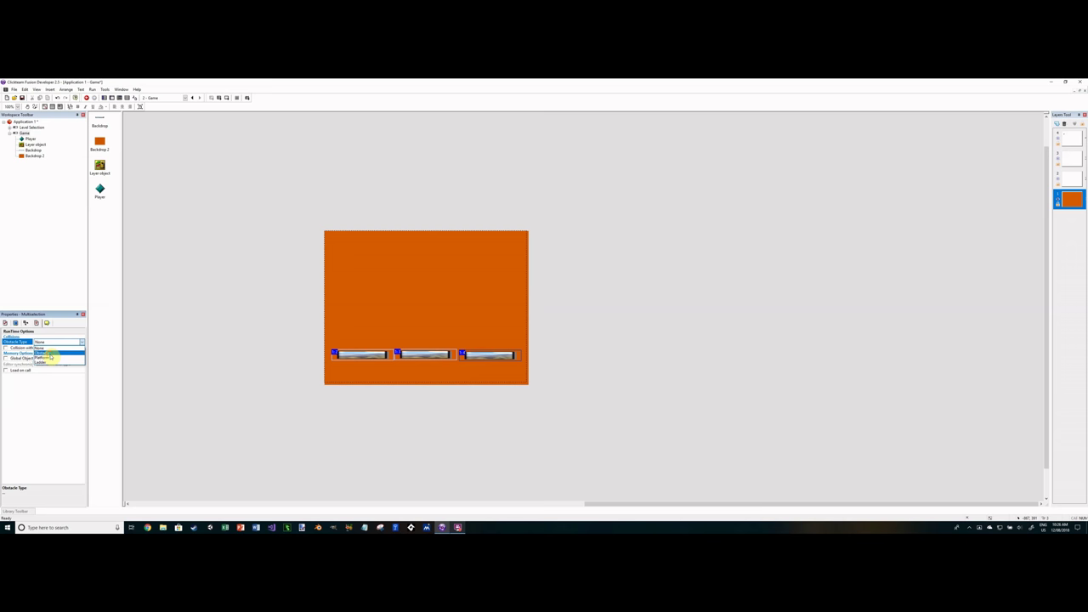
{"action": "left_click", "coordinate": [50, 356]}
{"action": "left_click", "coordinate": [287, 284]}
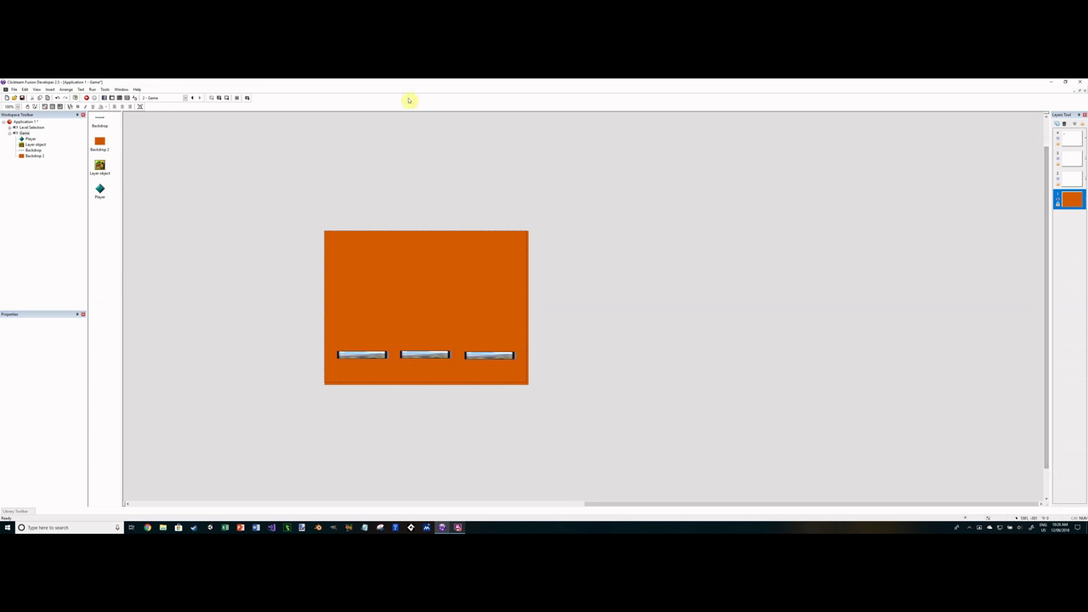
{"action": "key", "text": "ctrl+a"}
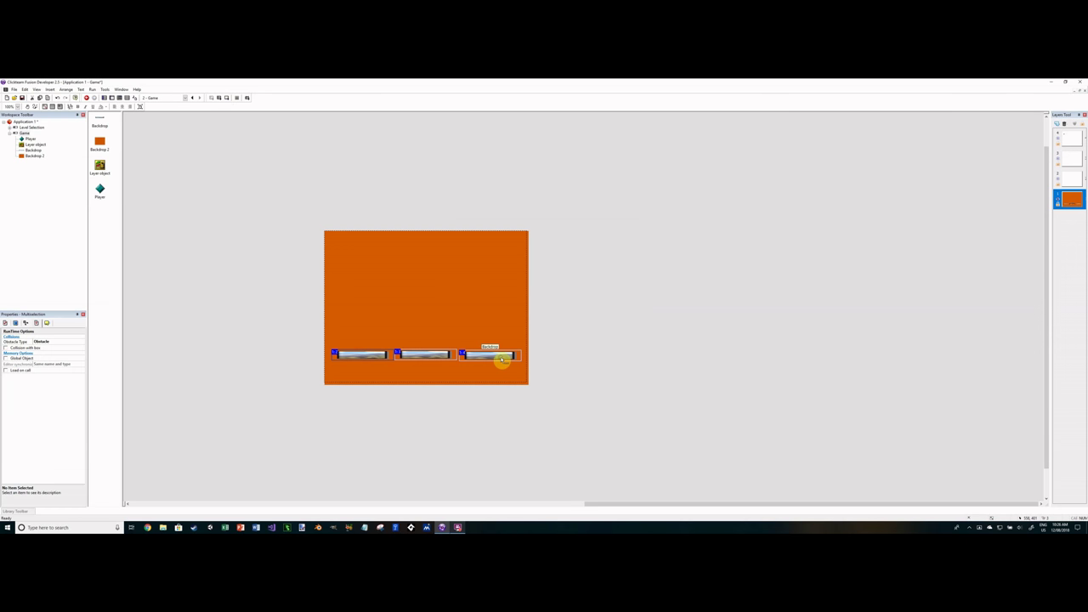
{"action": "left_click", "coordinate": [584, 283]}
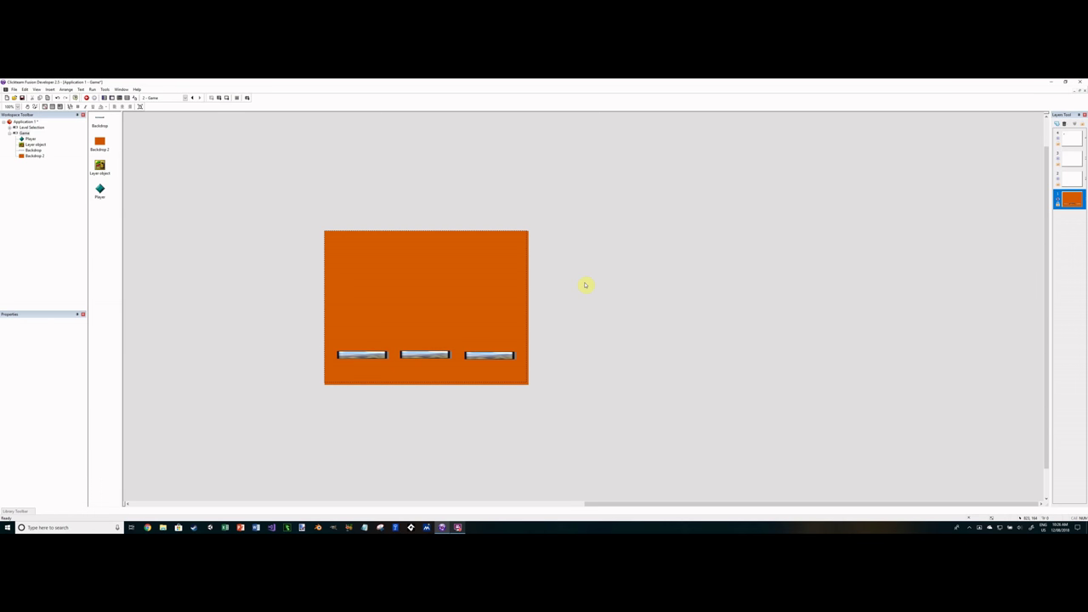
Step: Show the three upper layers again and make the topmost layer, which holds the Player, active
{"action": "left_click", "coordinate": [1071, 176]}
{"action": "left_click", "coordinate": [1071, 157]}
{"action": "left_click", "coordinate": [1071, 139]}
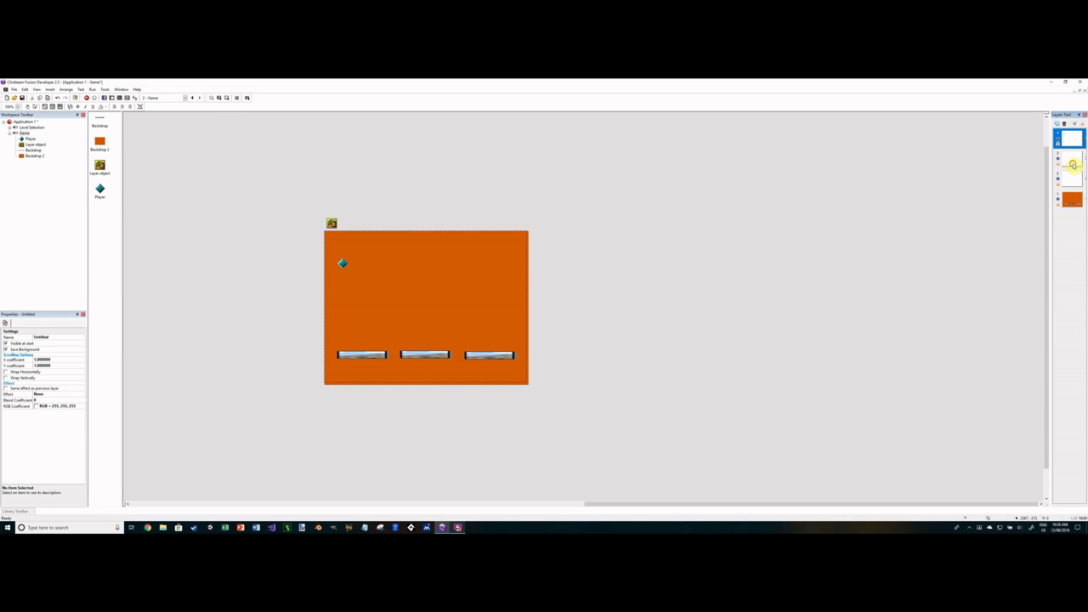
{"action": "left_click", "coordinate": [1071, 178]}
{"action": "left_click", "coordinate": [1072, 140]}
{"action": "left_click", "coordinate": [340, 258]}
{"action": "left_click", "coordinate": [341, 263]}
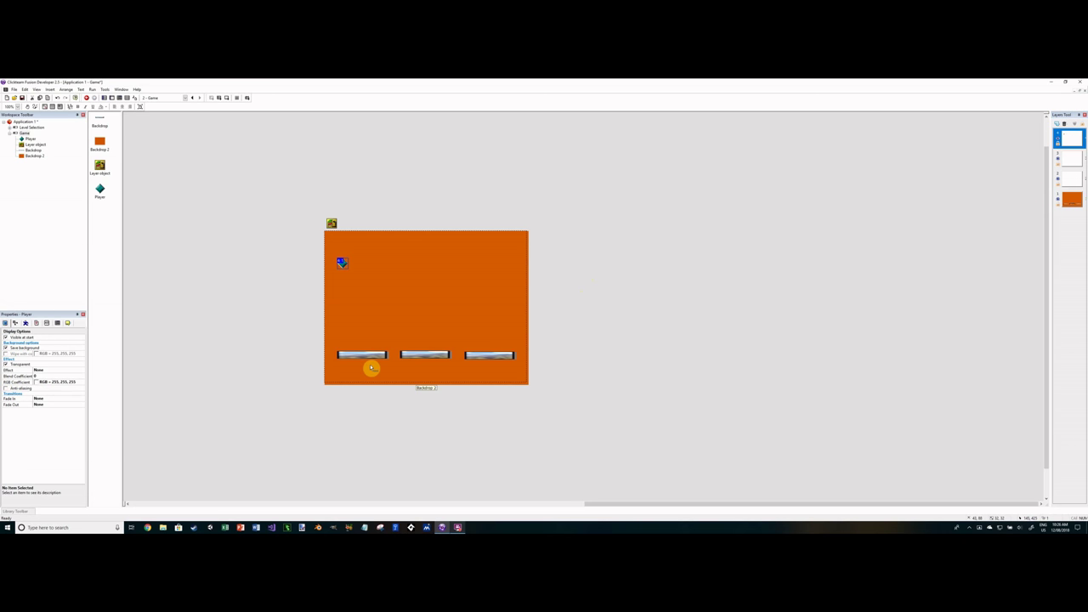
{"action": "left_click", "coordinate": [269, 323]}
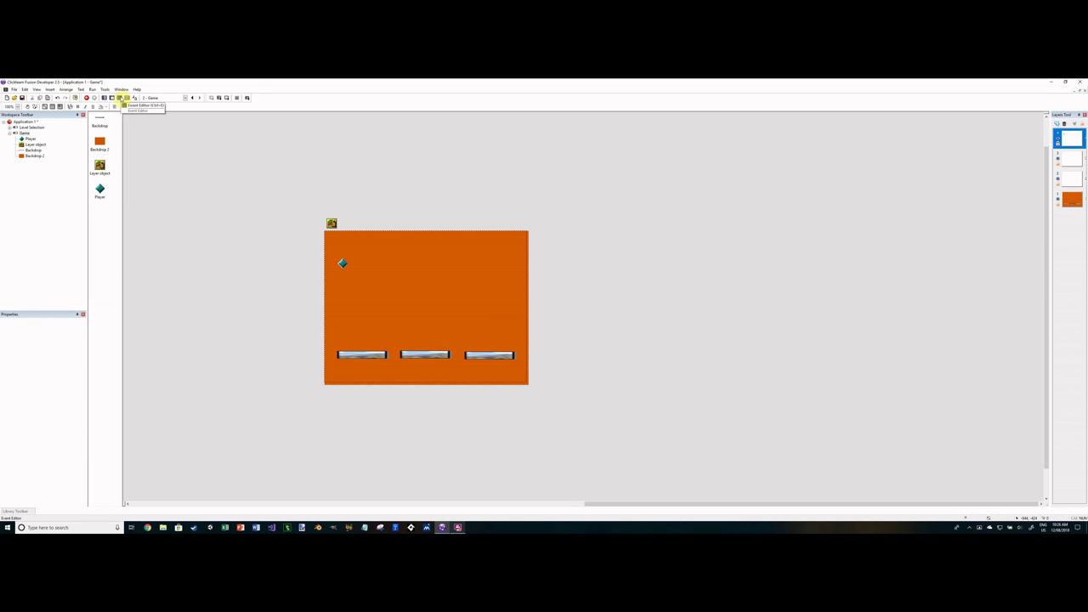
Step: Test-run the Game frame to check how the Player lands on the platforms, and inspect the Player and platform objects in the layout
{"action": "left_click", "coordinate": [226, 98]}
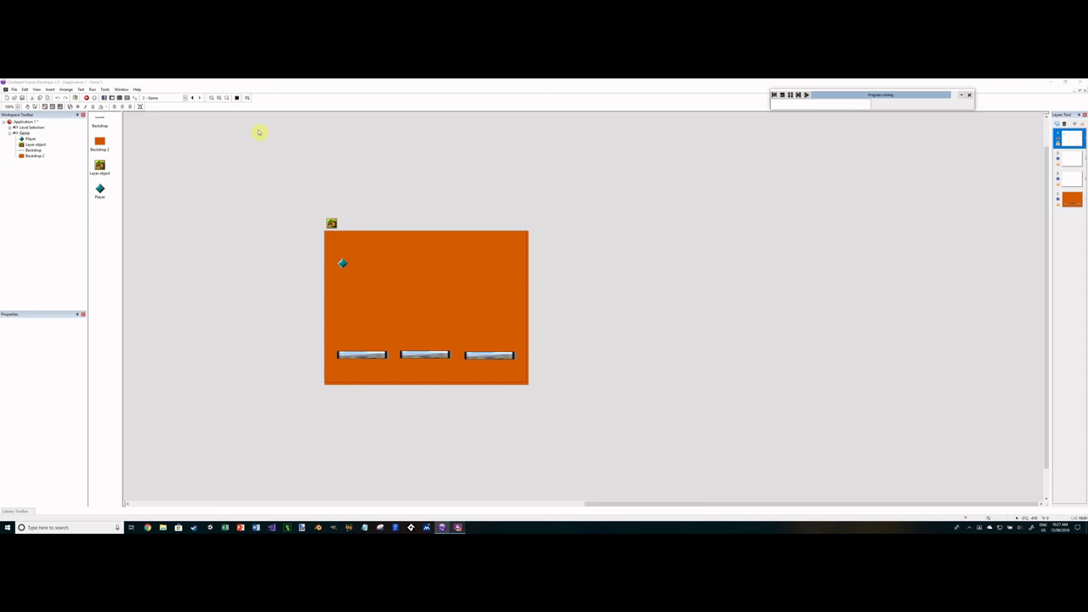
{"action": "left_click", "coordinate": [782, 97]}
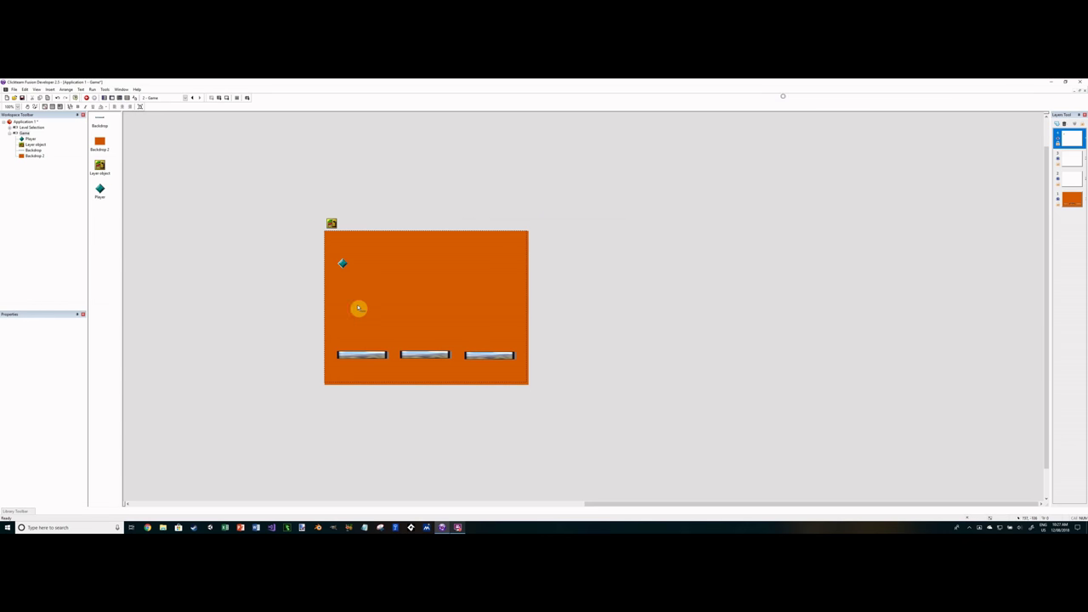
{"action": "left_click", "coordinate": [342, 262]}
{"action": "left_click", "coordinate": [341, 265]}
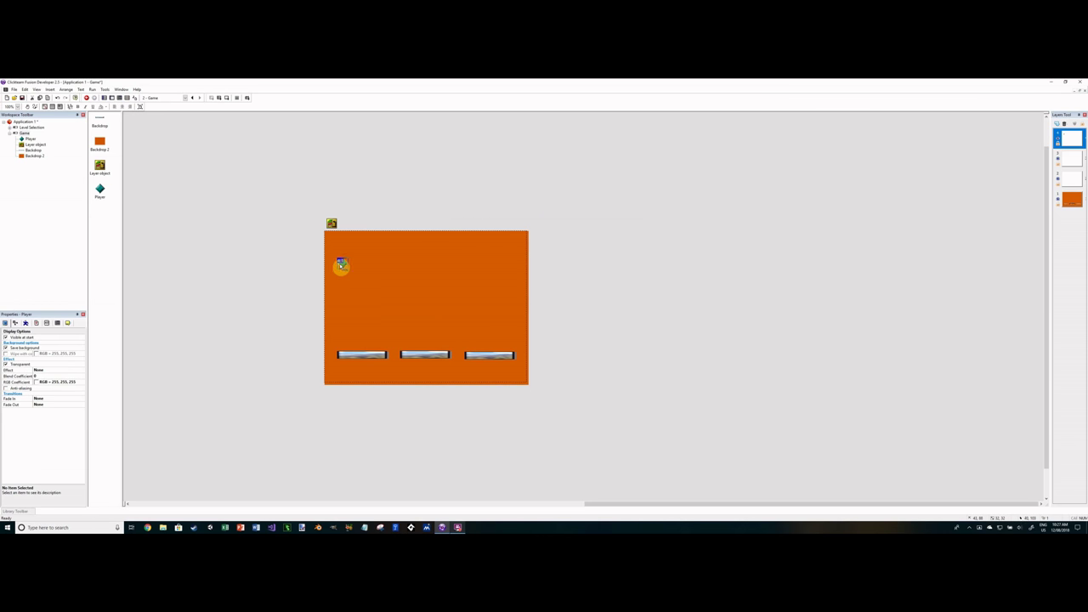
{"action": "left_click", "coordinate": [366, 359]}
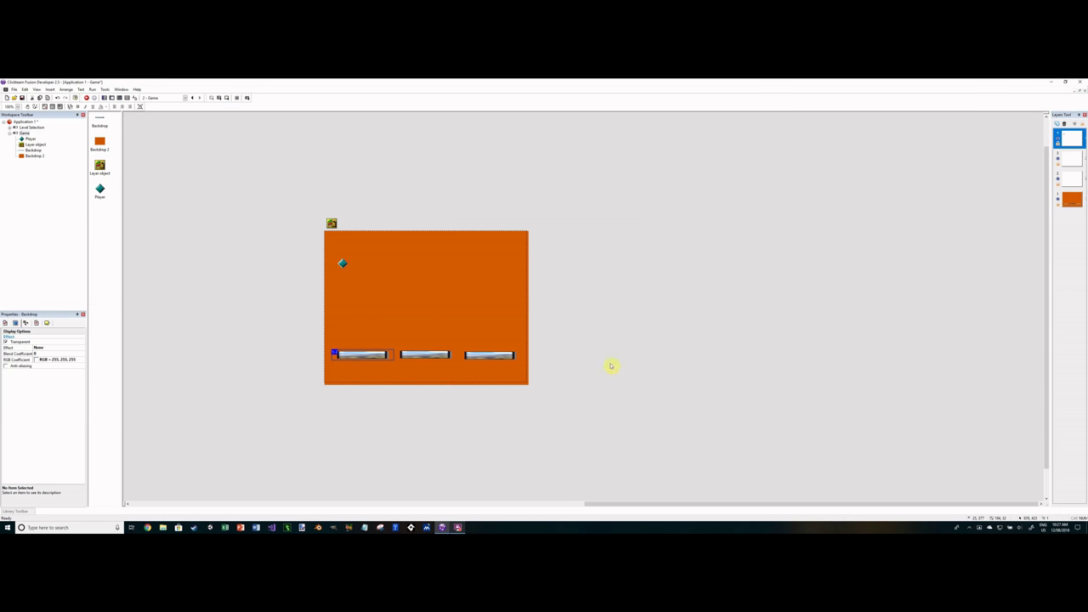
{"action": "left_click", "coordinate": [483, 356], "text": "shift"}
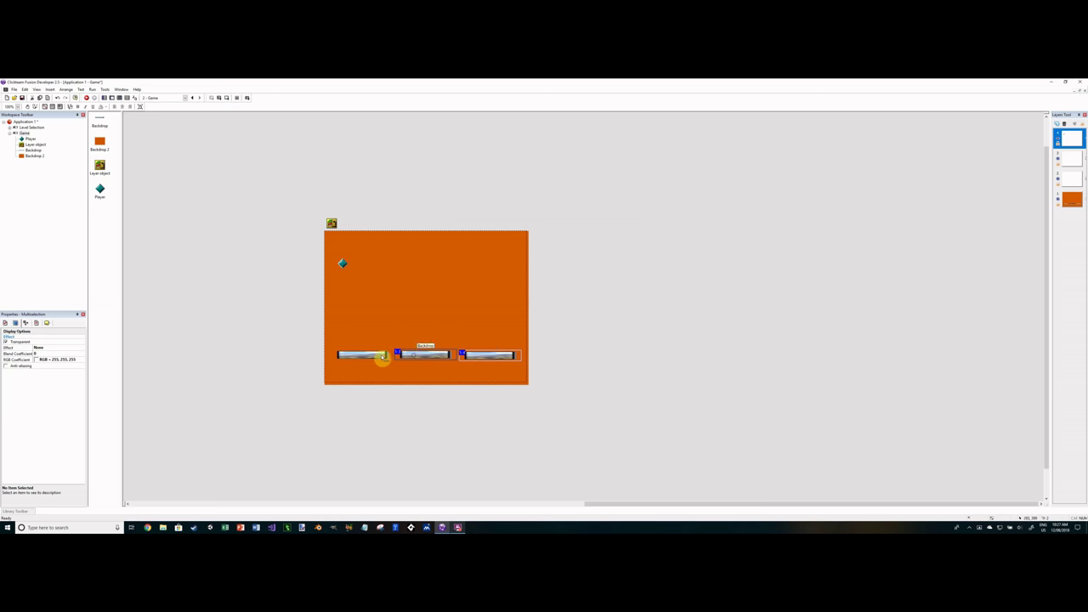
{"action": "left_click", "coordinate": [348, 274]}
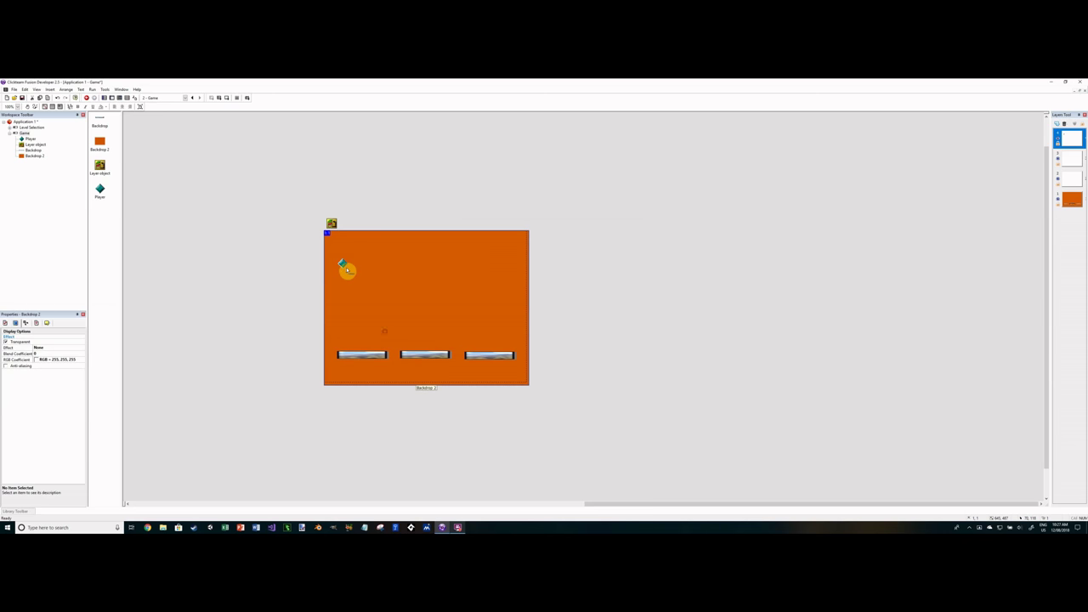
{"action": "left_click", "coordinate": [343, 265]}
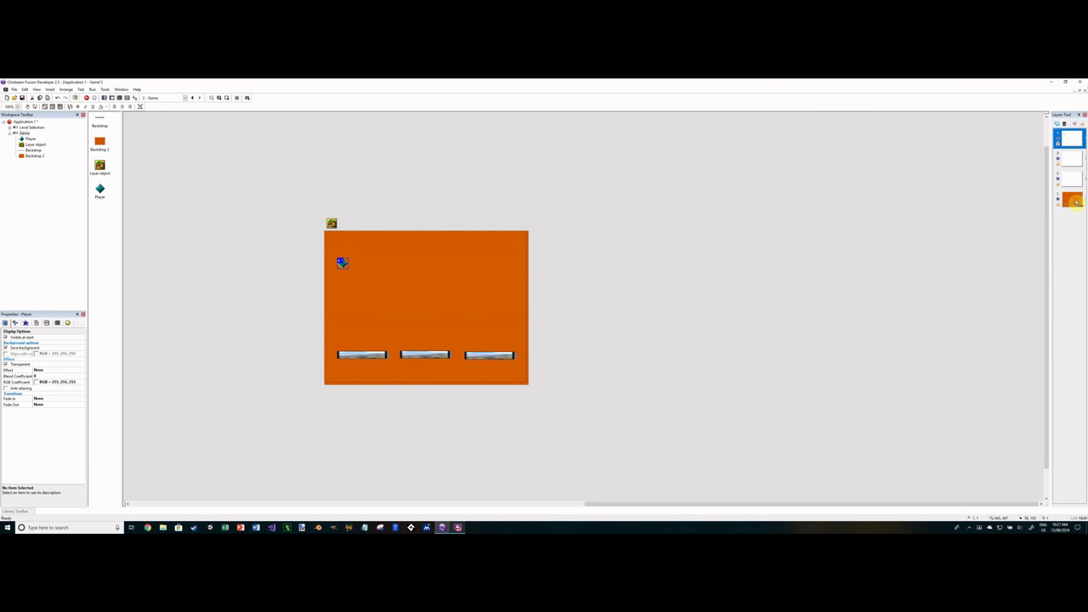
{"action": "left_click", "coordinate": [231, 98]}
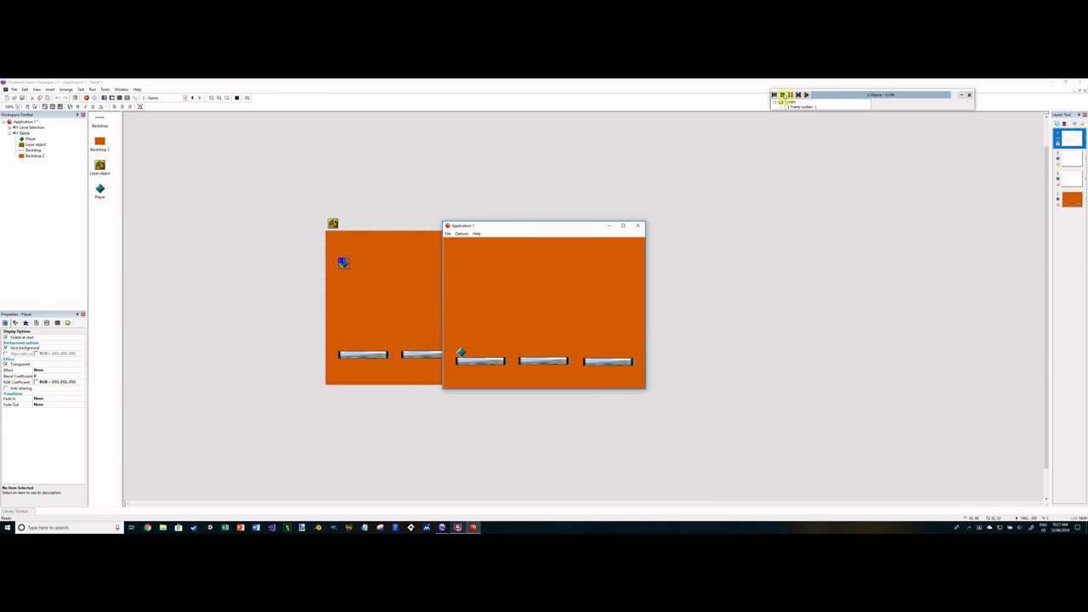
{"action": "left_click", "coordinate": [637, 225]}
{"action": "left_click", "coordinate": [343, 266]}
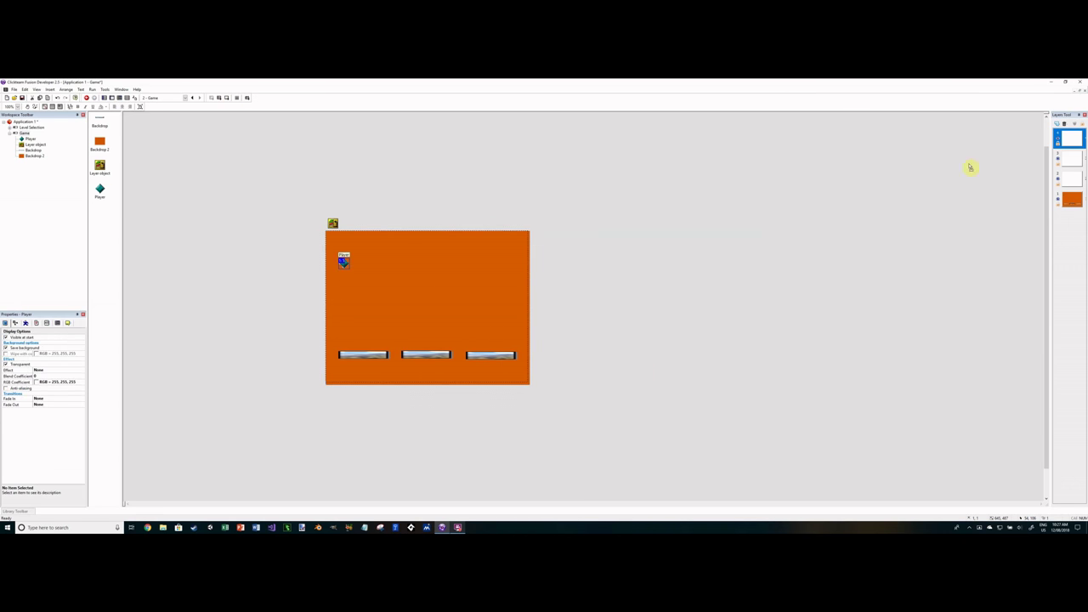
{"action": "left_click", "coordinate": [256, 274]}
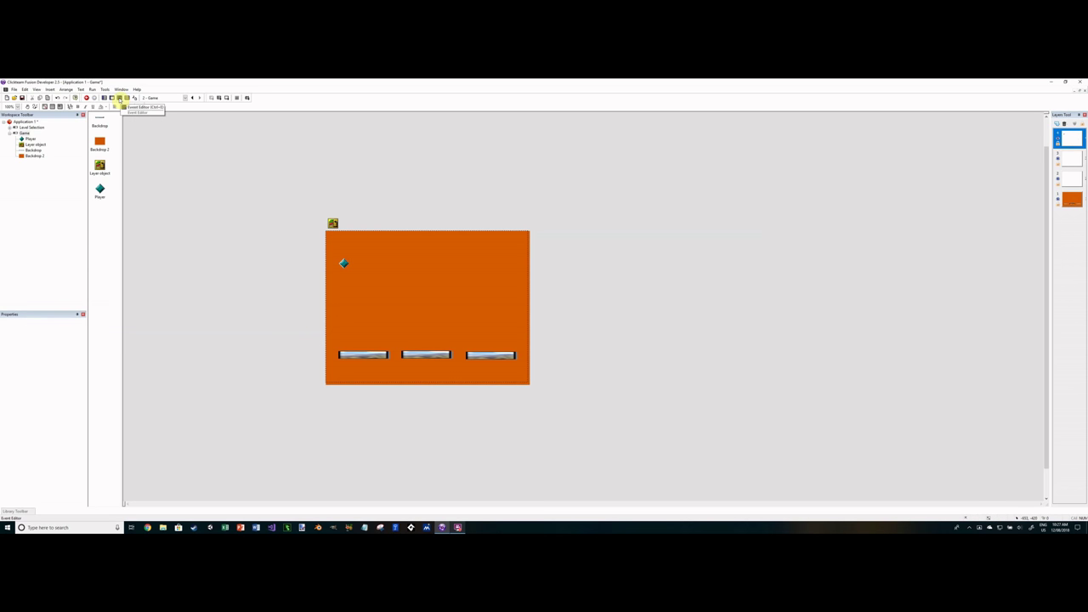
Step: Add a Start of Frame condition to the Game frame's events
{"action": "left_click", "coordinate": [119, 98]}
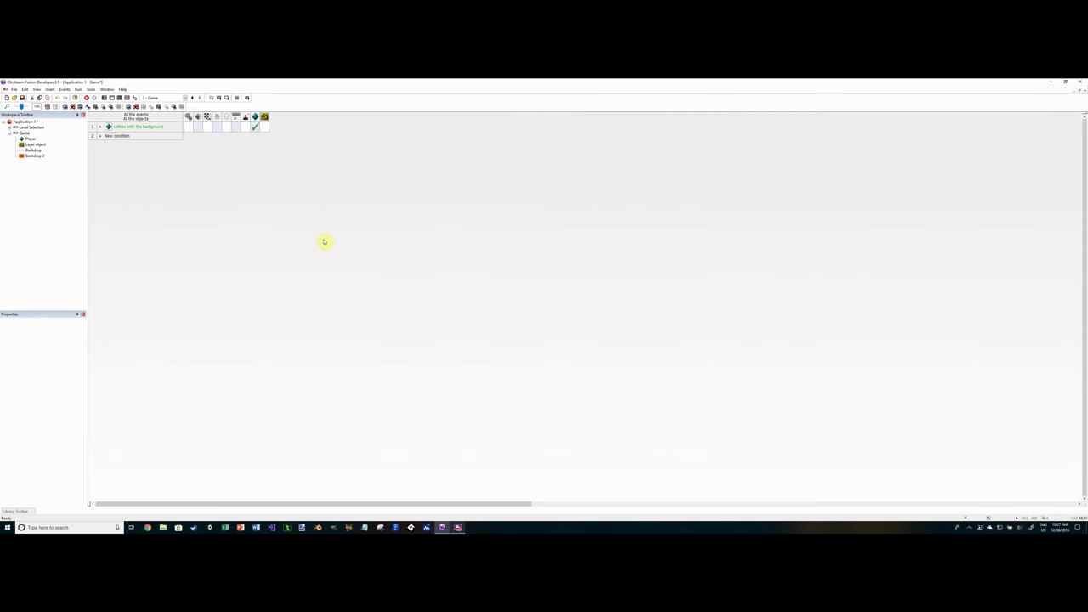
{"action": "double_click", "coordinate": [96, 136]}
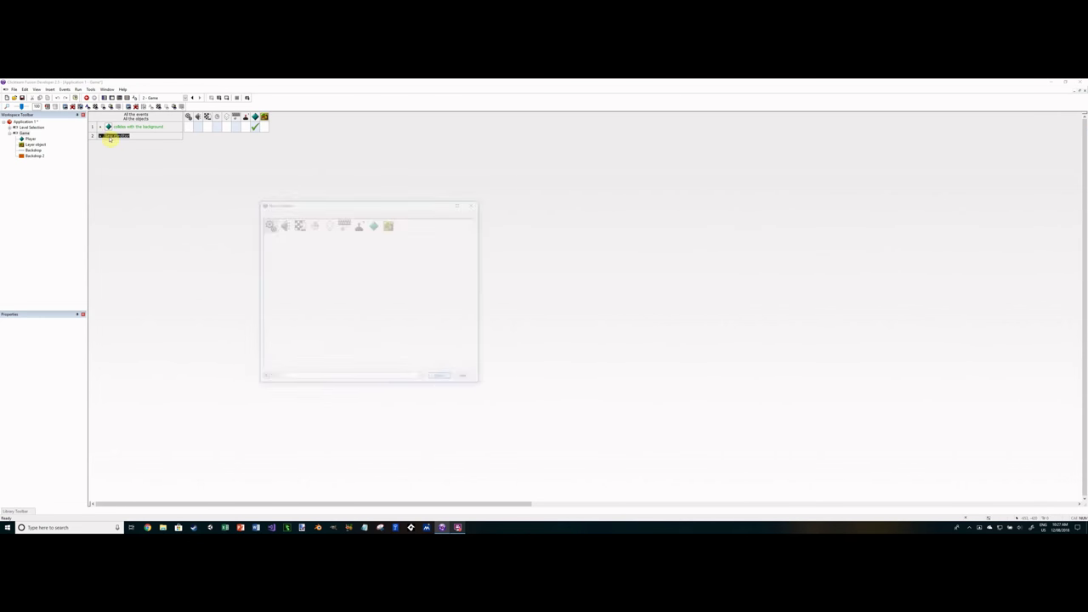
{"action": "left_click", "coordinate": [267, 224]}
{"action": "left_click", "coordinate": [298, 223]}
{"action": "left_click", "coordinate": [313, 230]}
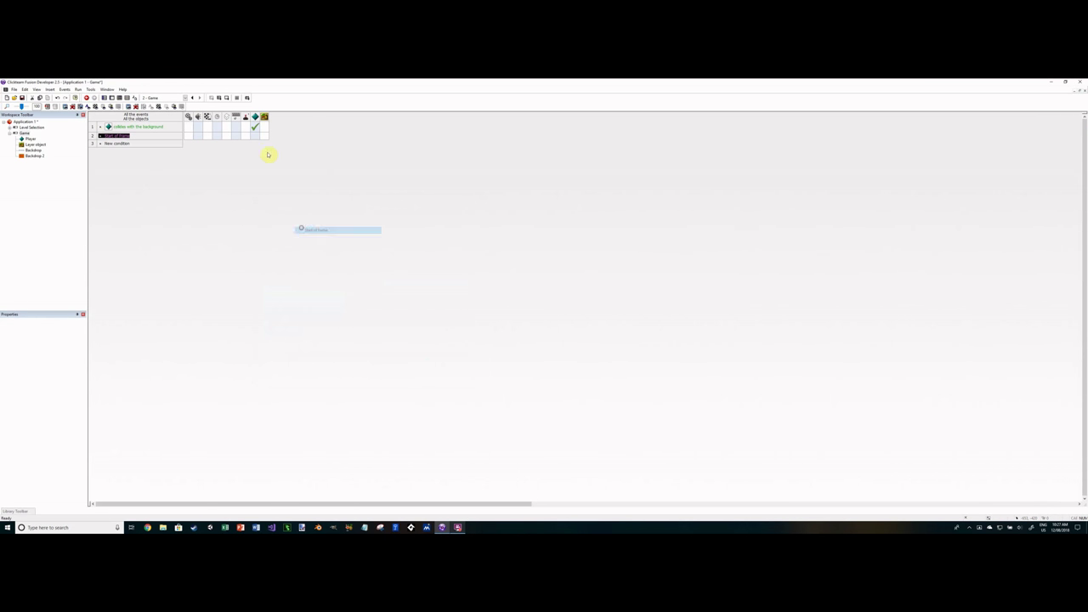
Step: Add a Layer object action to the Start of Frame event that shows layer 1 by index
{"action": "left_click", "coordinate": [264, 138]}
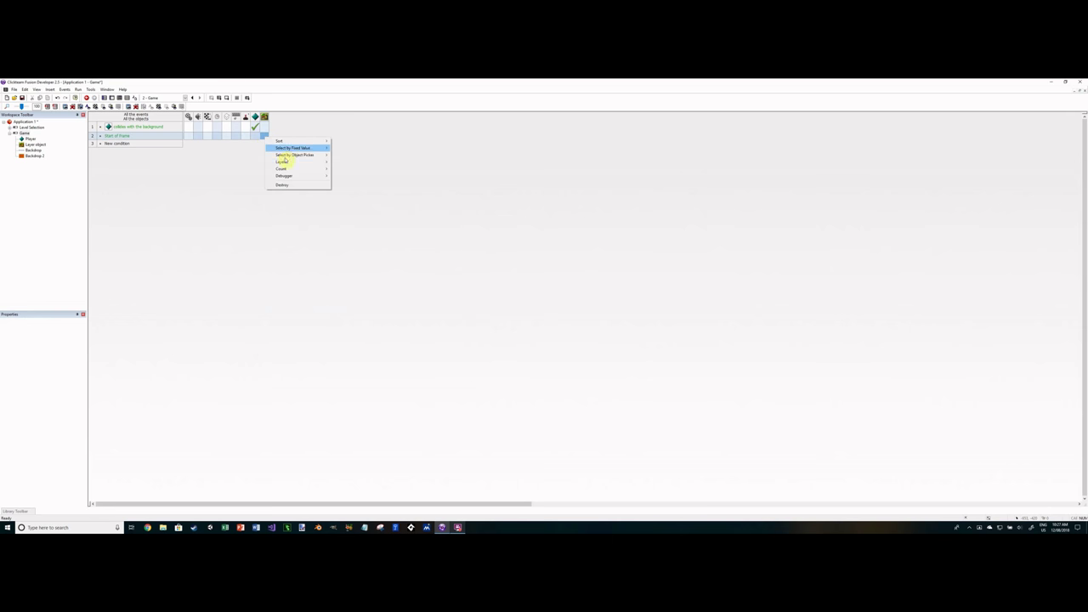
{"action": "mouse_move", "coordinate": [288, 162]}
{"action": "mouse_move", "coordinate": [349, 162]}
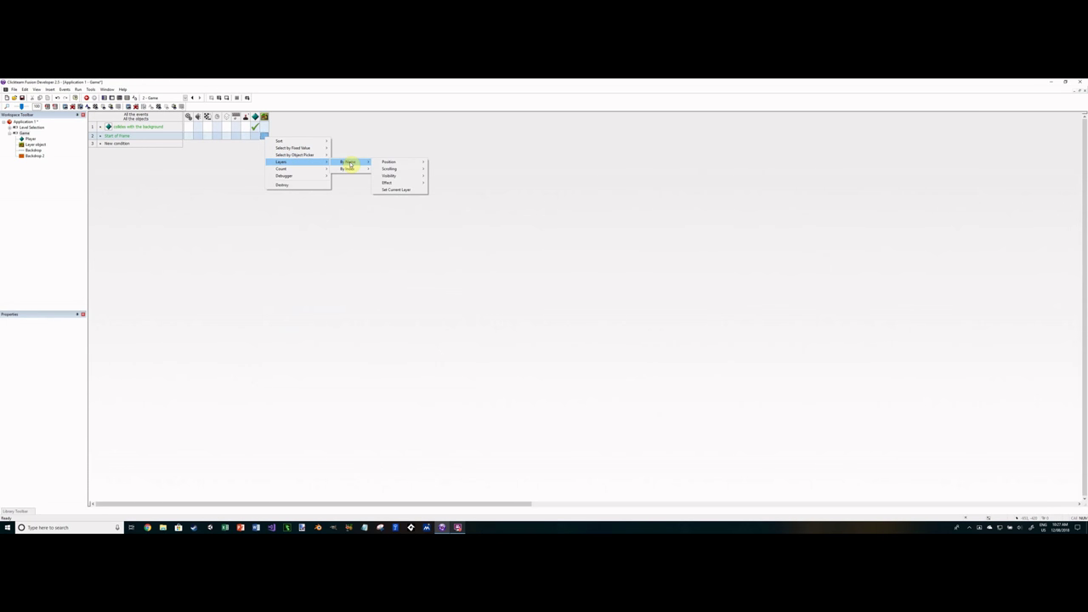
{"action": "mouse_move", "coordinate": [409, 176]}
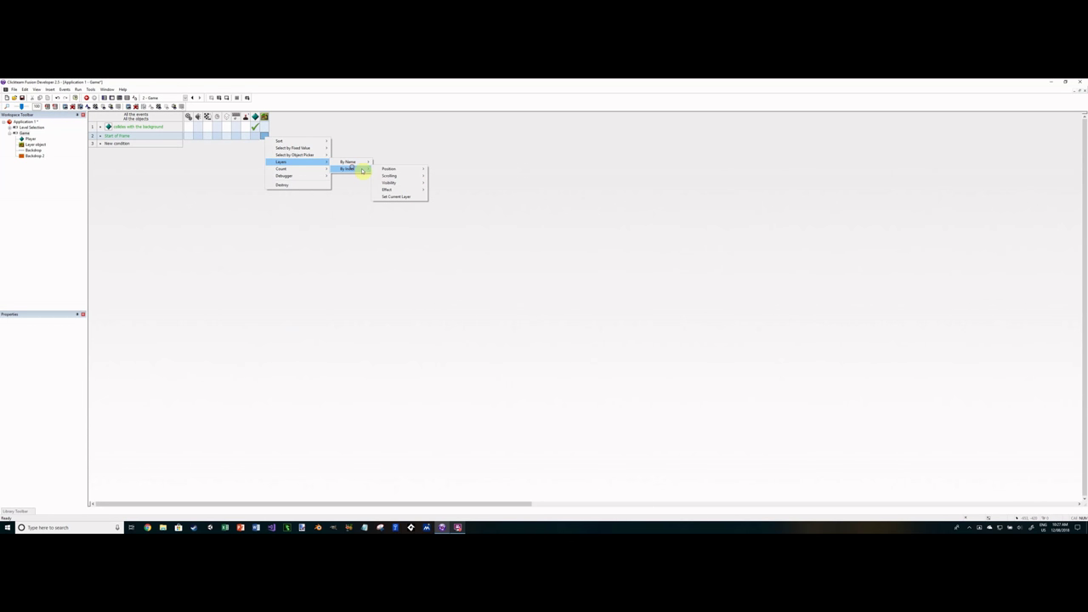
{"action": "left_click", "coordinate": [441, 188]}
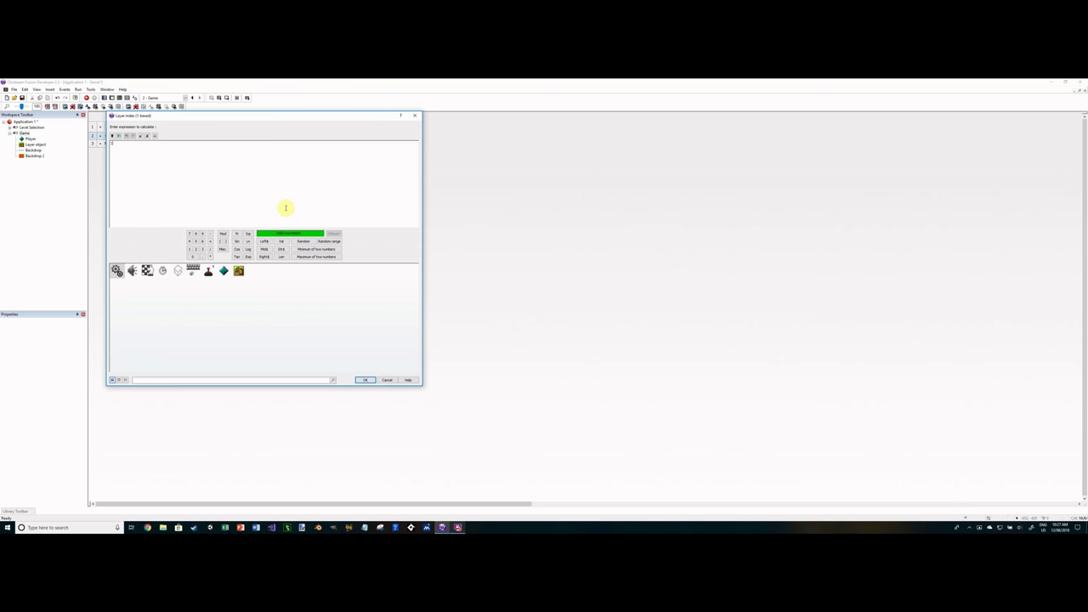
{"action": "key", "text": "Return"}
Step: Check the Game frame's layers, and add a Layer object action to Start of Frame that hides layer 2 by index
{"action": "left_click", "coordinate": [24, 133]}
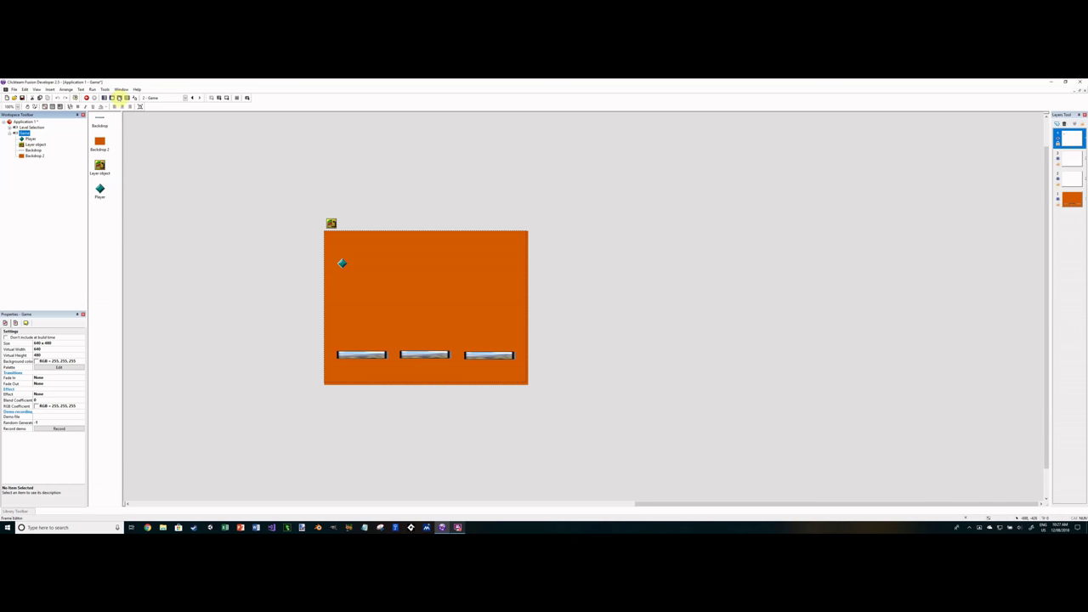
{"action": "left_click", "coordinate": [115, 97]}
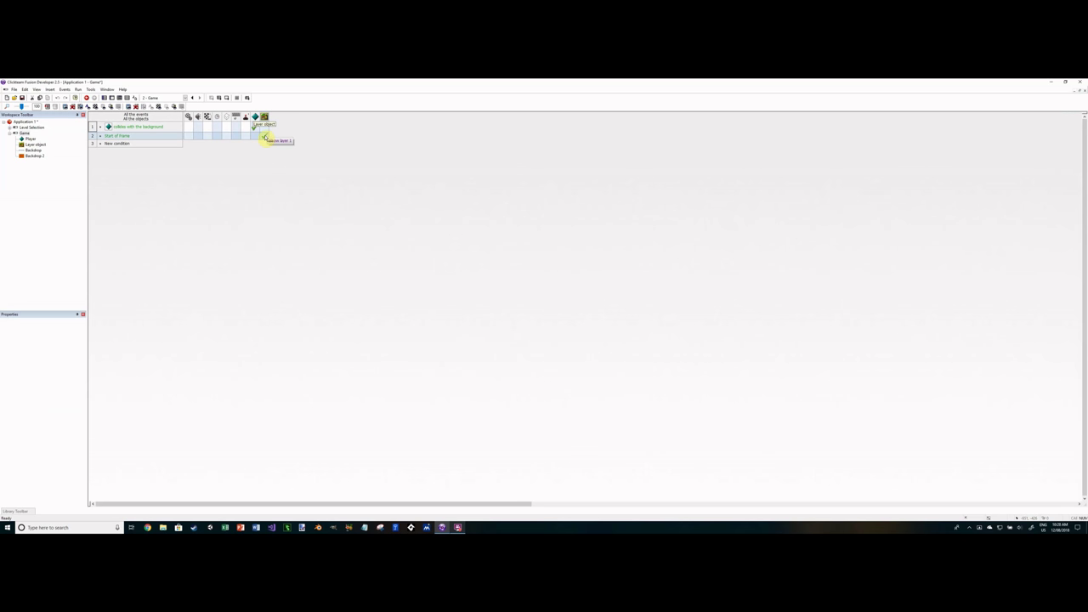
{"action": "left_click", "coordinate": [265, 137]}
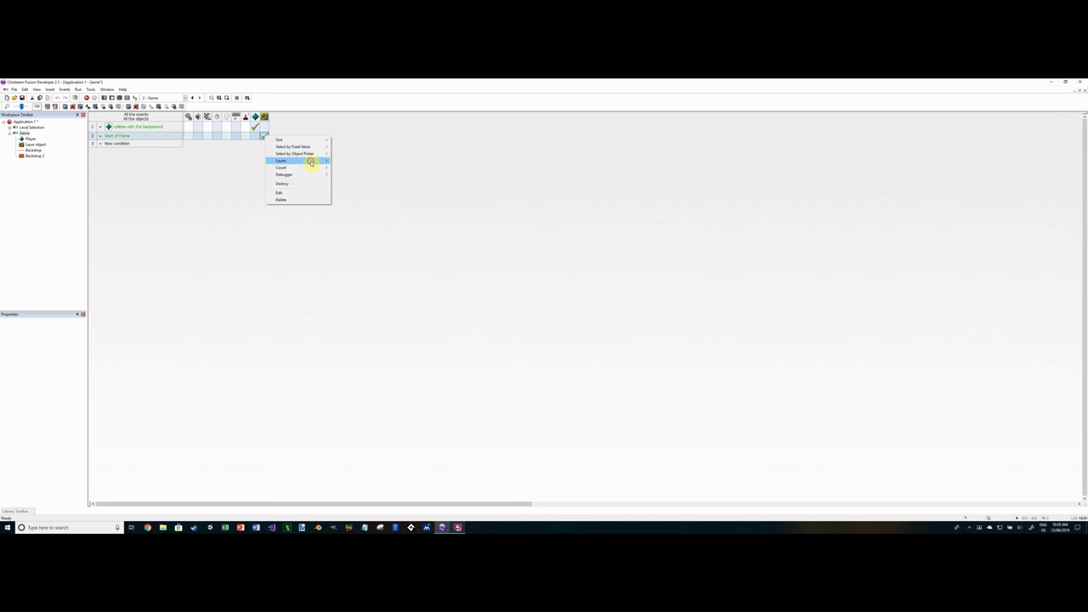
{"action": "mouse_move", "coordinate": [353, 167]}
{"action": "mouse_move", "coordinate": [410, 182]}
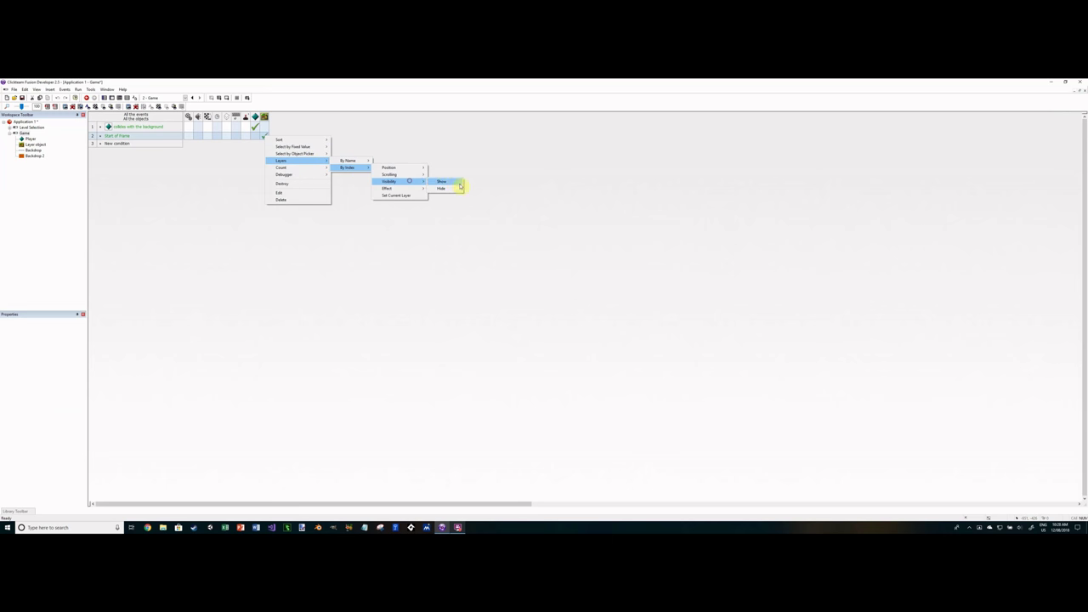
{"action": "left_click", "coordinate": [451, 187]}
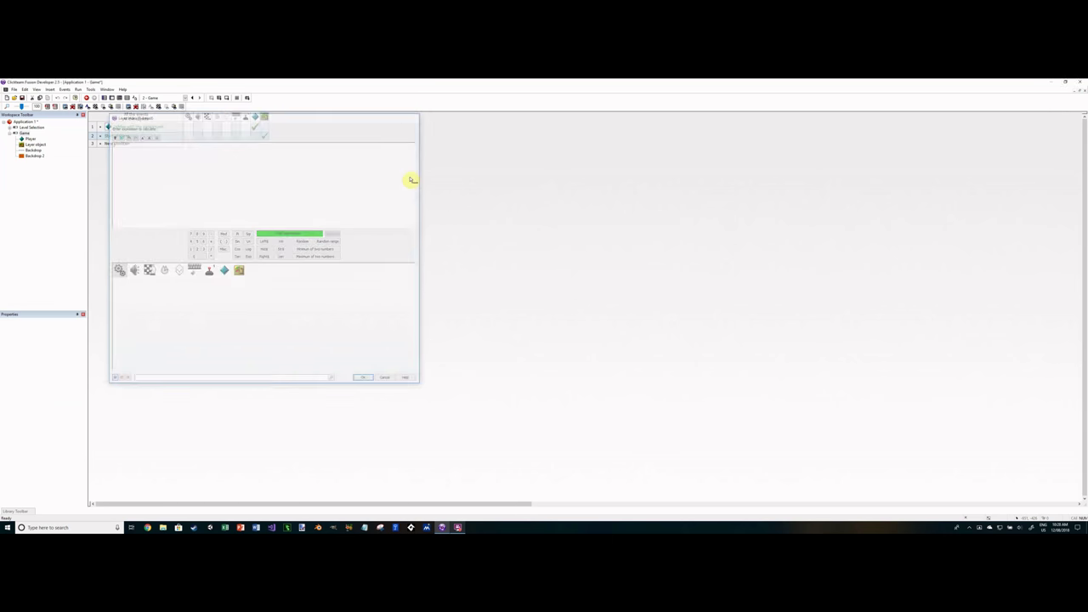
{"action": "key", "text": "Return"}
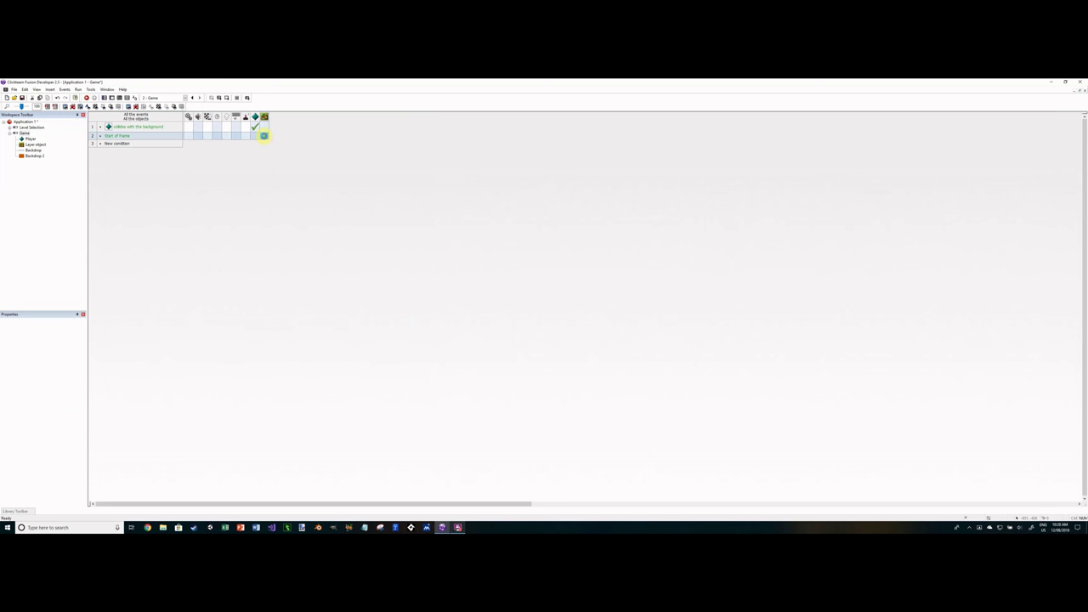
Step: Duplicate the hide-layer action in the Layer object's action list and set the copy to layer 3
{"action": "double_click", "coordinate": [263, 136]}
{"action": "left_click", "coordinate": [110, 125]}
{"action": "key", "text": "ctrl+c"}
{"action": "key", "text": "ctrl+v"}
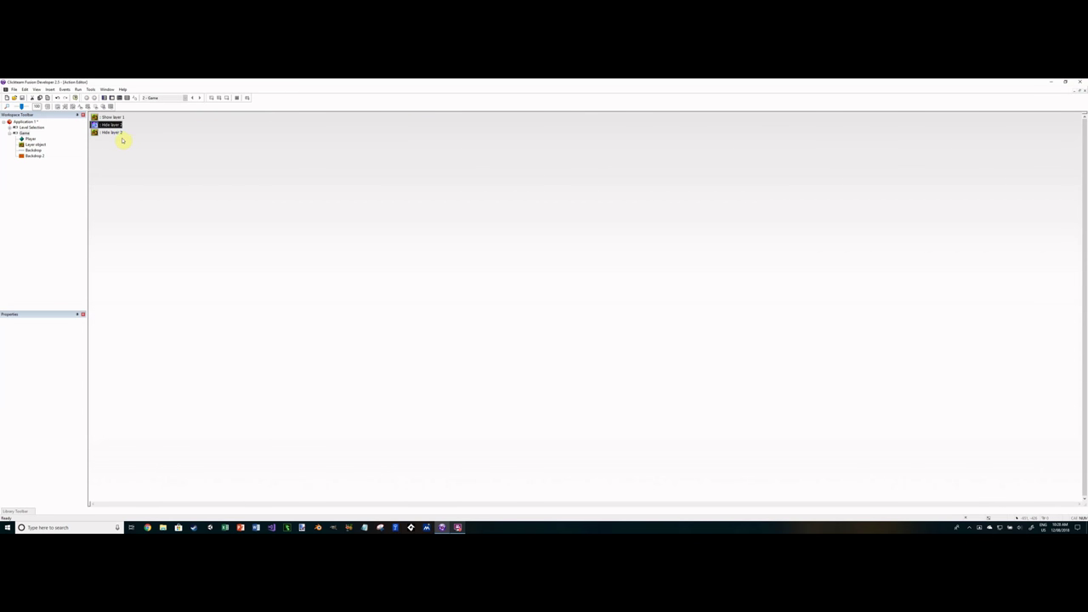
{"action": "double_click", "coordinate": [116, 133]}
{"action": "left_click_drag", "start_coordinate": [116, 120], "coordinate": [110, 126]}
Step: Examine the lower layers in the Game frame's layout and select the Player object
{"action": "double_click", "coordinate": [24, 134]}
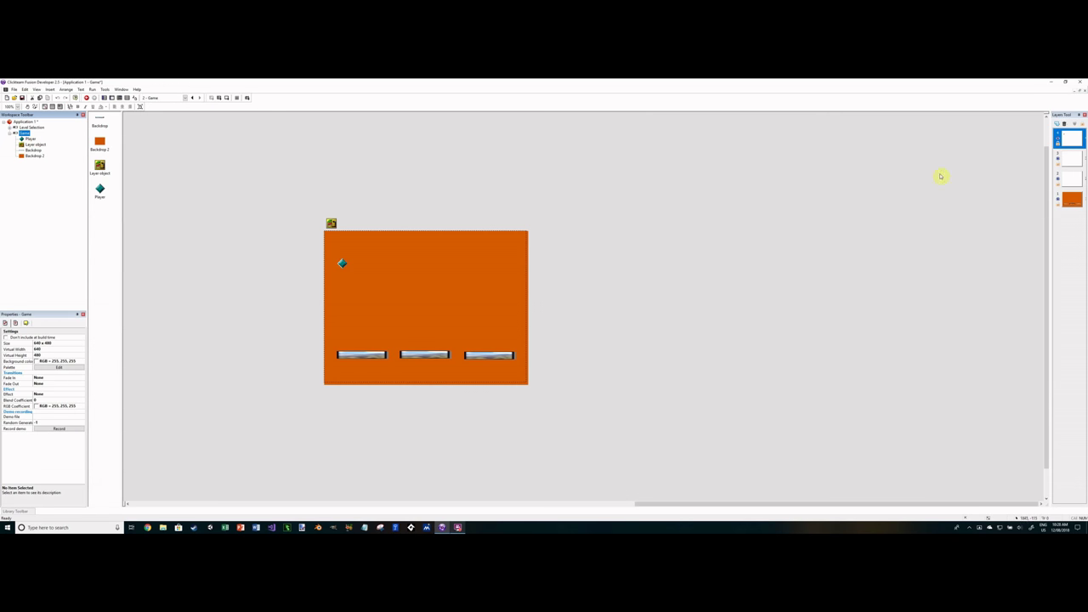
{"action": "left_click", "coordinate": [1075, 181]}
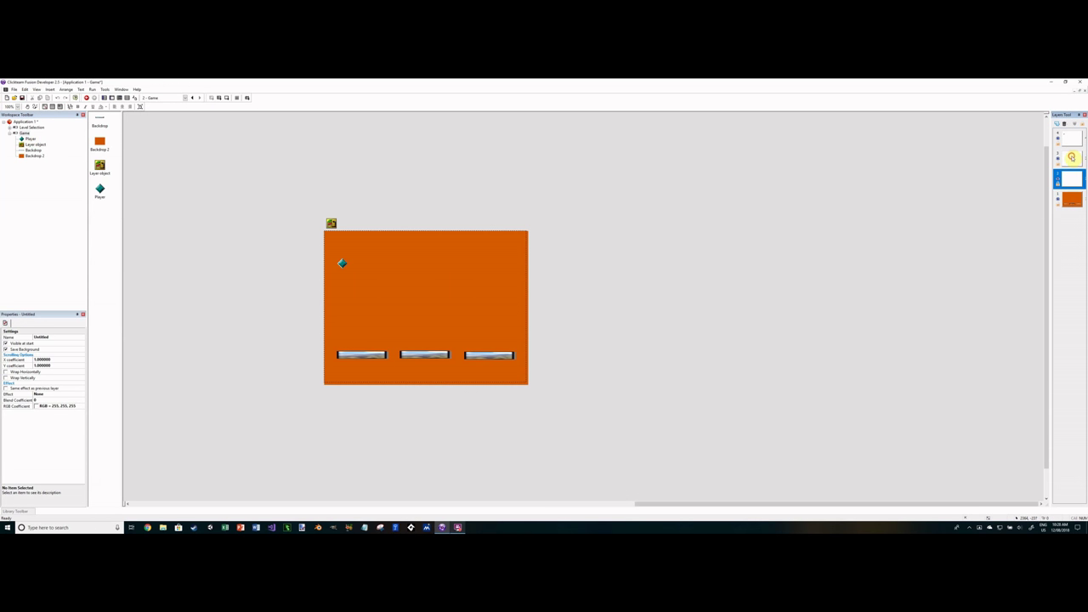
{"action": "left_click", "coordinate": [1072, 199]}
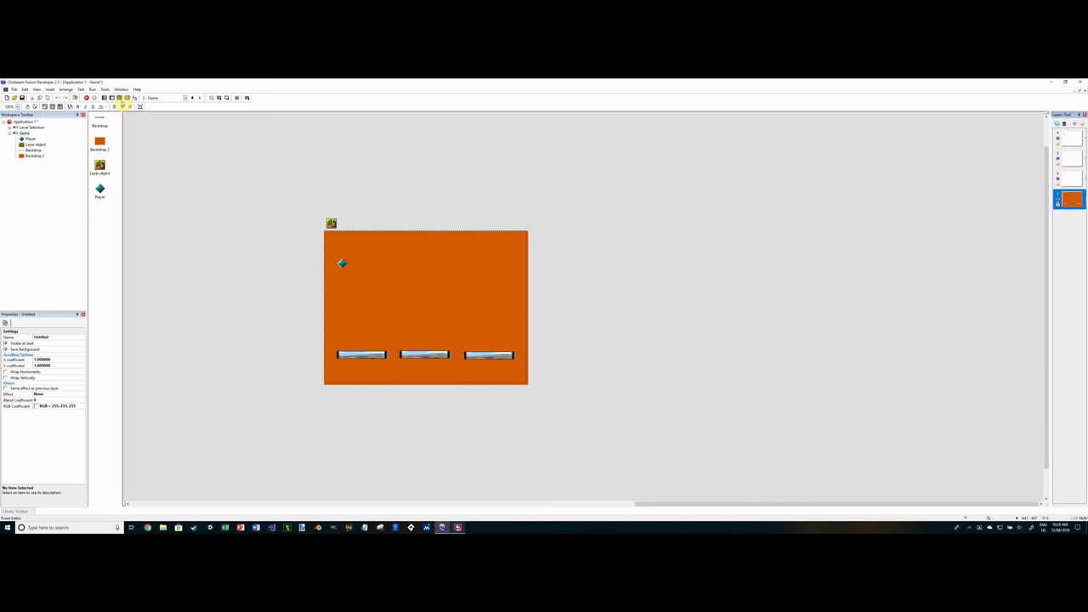
{"action": "left_click", "coordinate": [343, 264]}
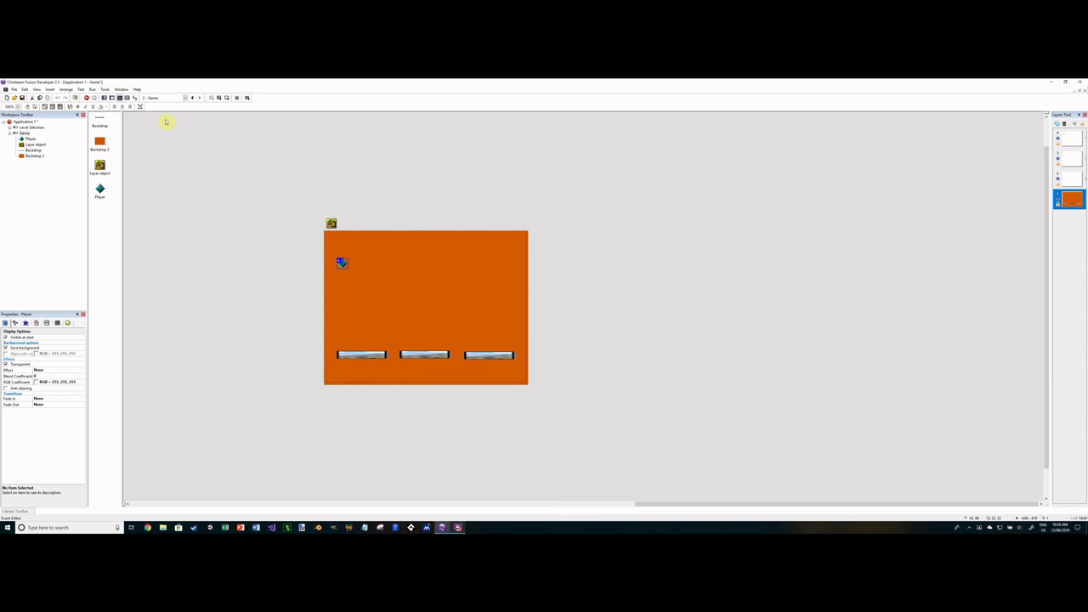
Step: Add a Player action to the Start of Frame event that moves it to layer 1, and test-run the Game frame
{"action": "key", "text": "ctrl+e"}
{"action": "left_click", "coordinate": [256, 138]}
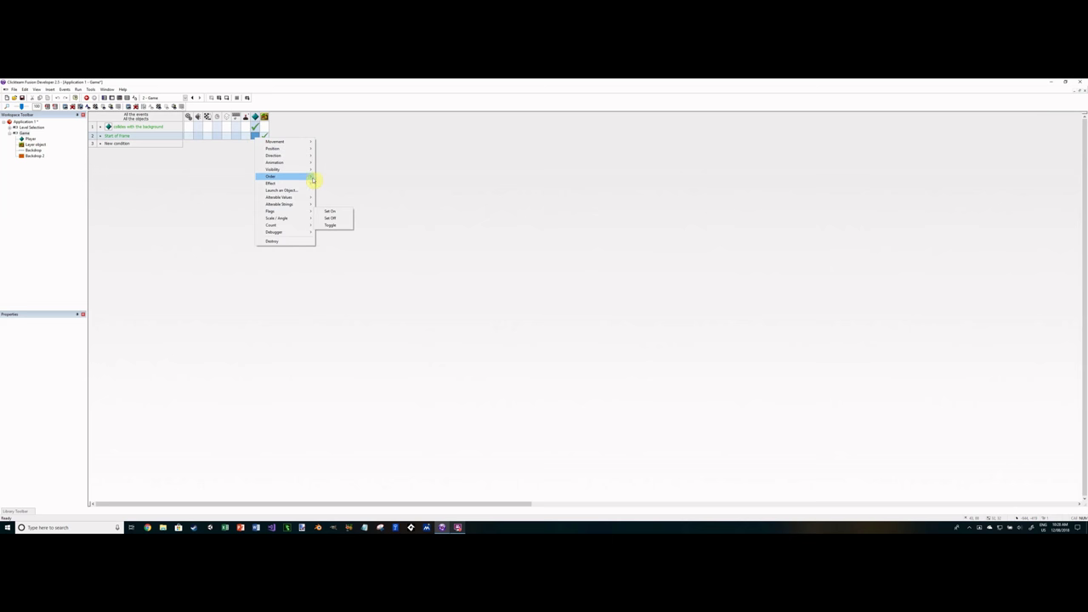
{"action": "mouse_move", "coordinate": [311, 179]}
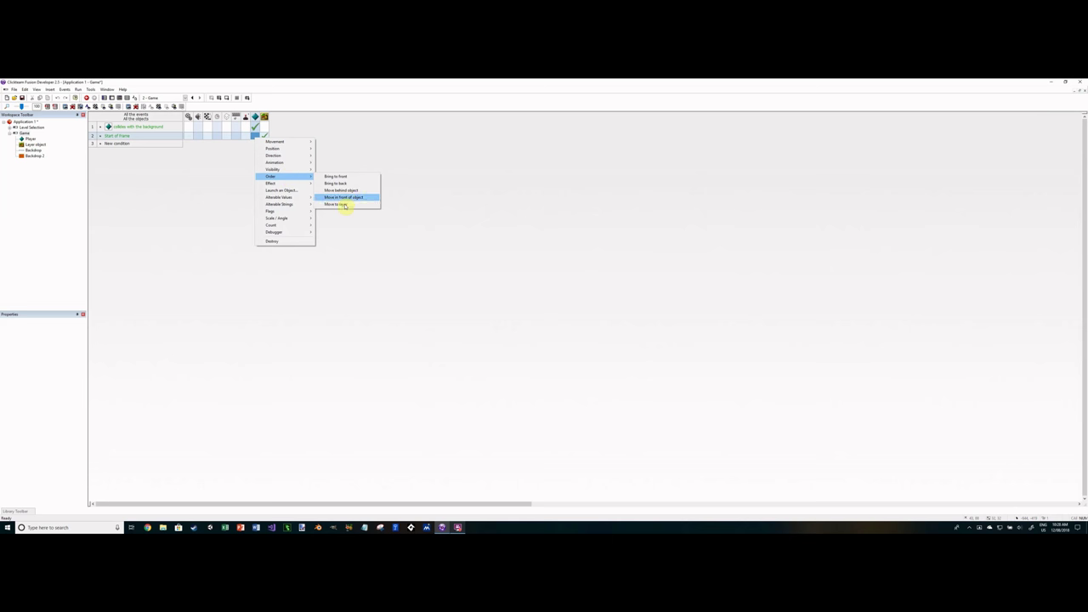
{"action": "left_click", "coordinate": [116, 140]}
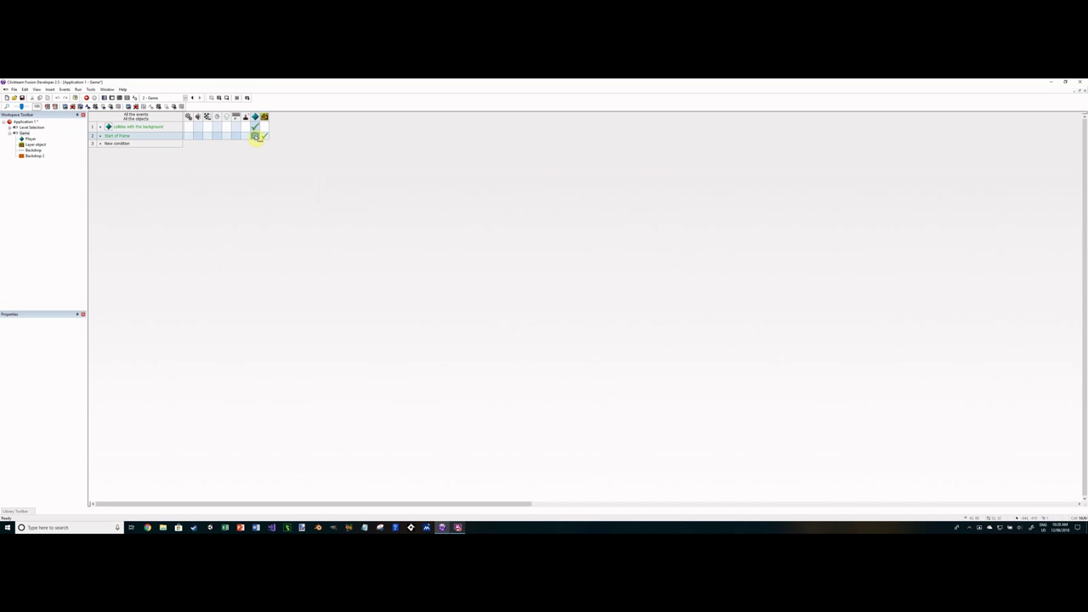
{"action": "left_click", "coordinate": [255, 137]}
{"action": "mouse_move", "coordinate": [289, 174]}
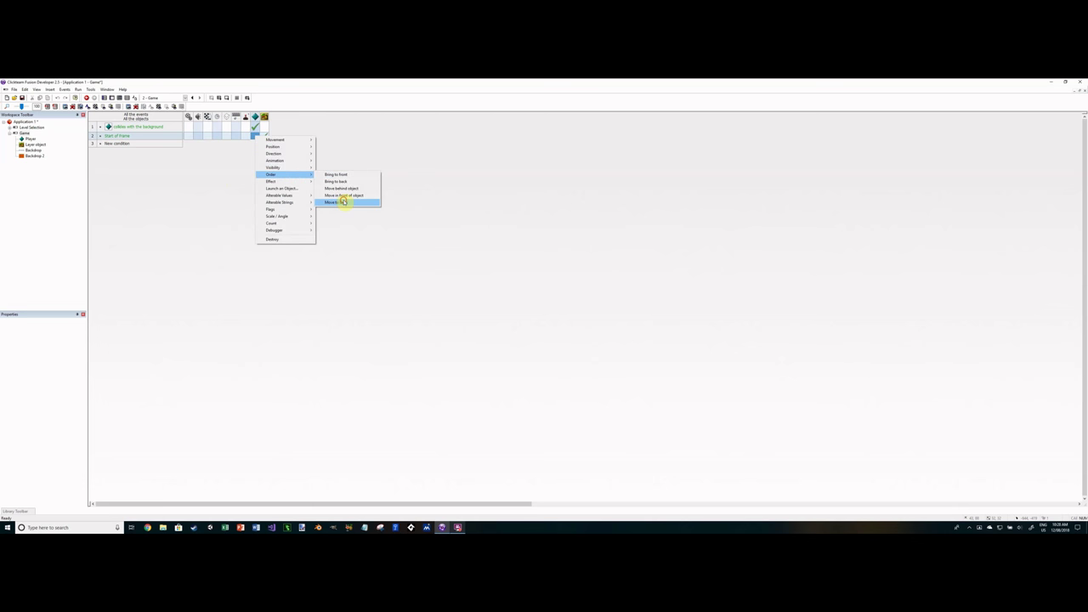
{"action": "left_click", "coordinate": [340, 201]}
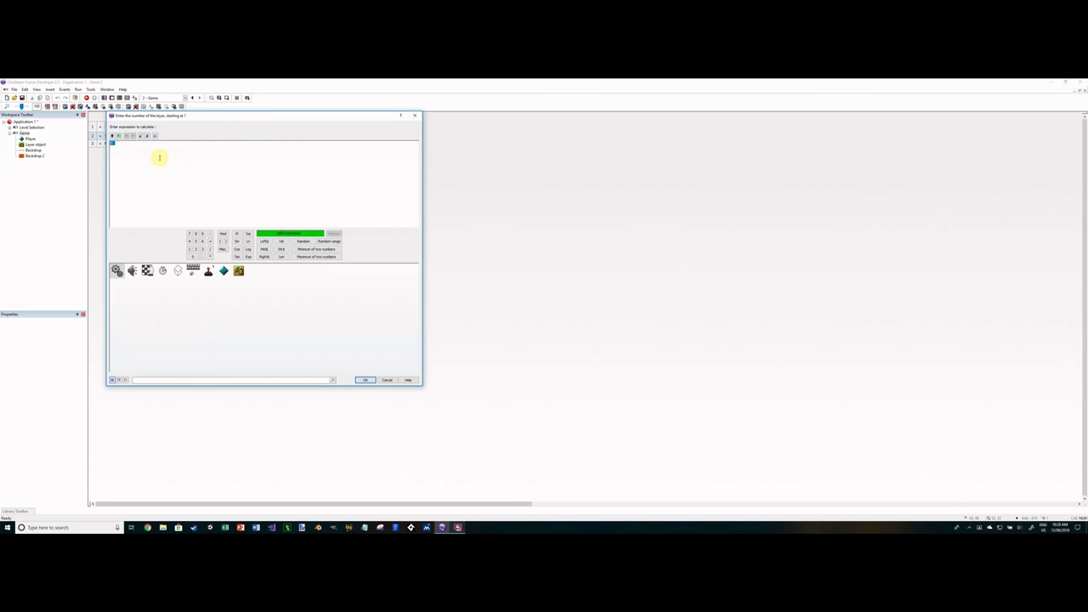
{"action": "key", "text": "Return"}
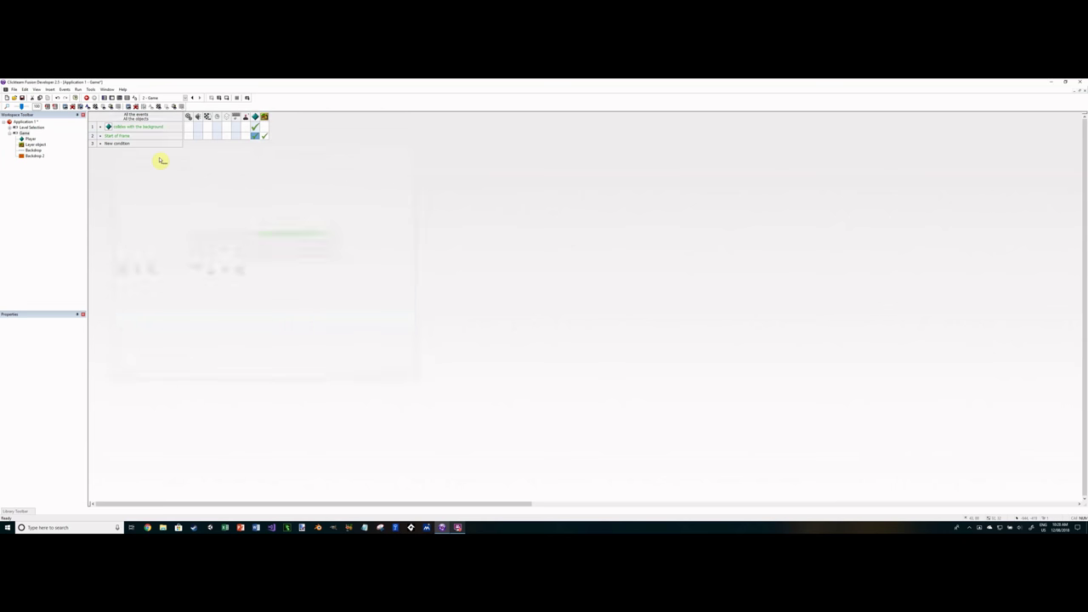
{"action": "left_click", "coordinate": [225, 97]}
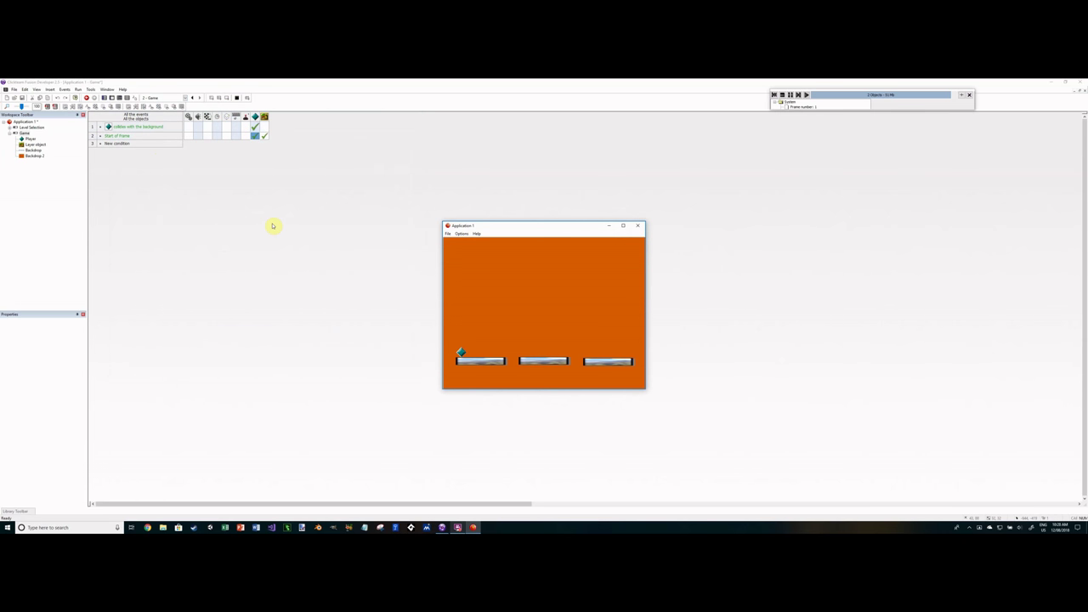
{"action": "left_click", "coordinate": [780, 97]}
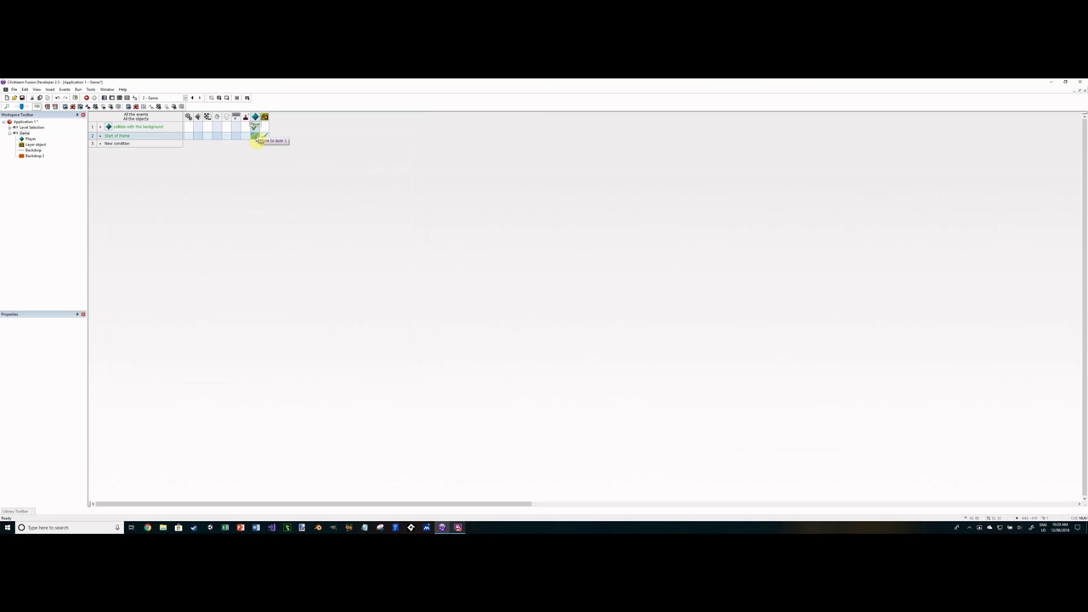
Step: Replace the Player's Start of Frame action with a Move to layer action that uses the global value levelSelected
{"action": "left_click", "coordinate": [255, 136]}
{"action": "right_click", "coordinate": [255, 137]}
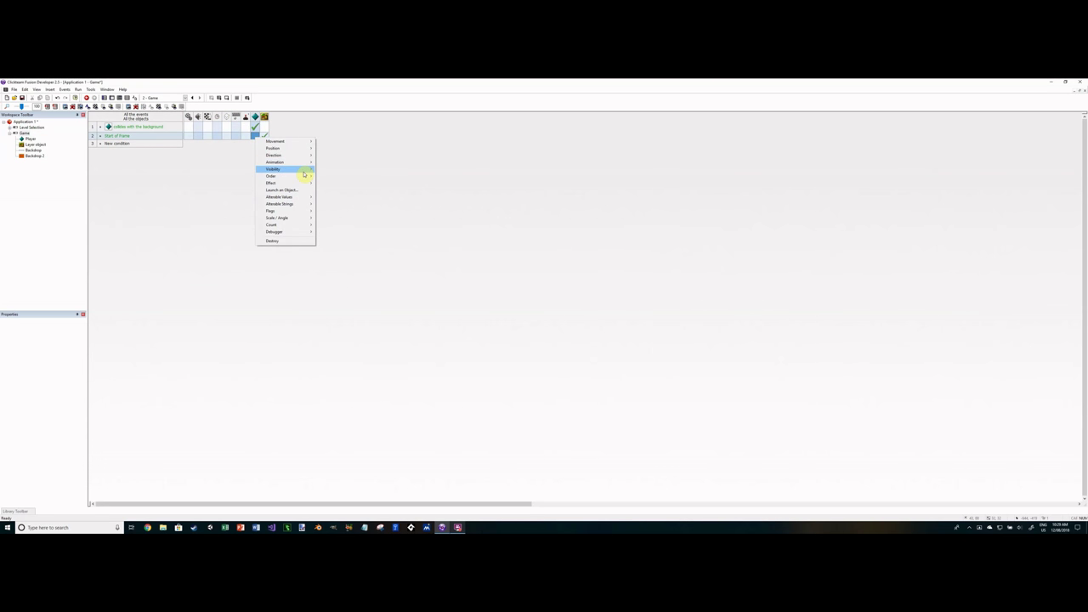
{"action": "mouse_move", "coordinate": [304, 173]}
{"action": "left_click", "coordinate": [343, 204]}
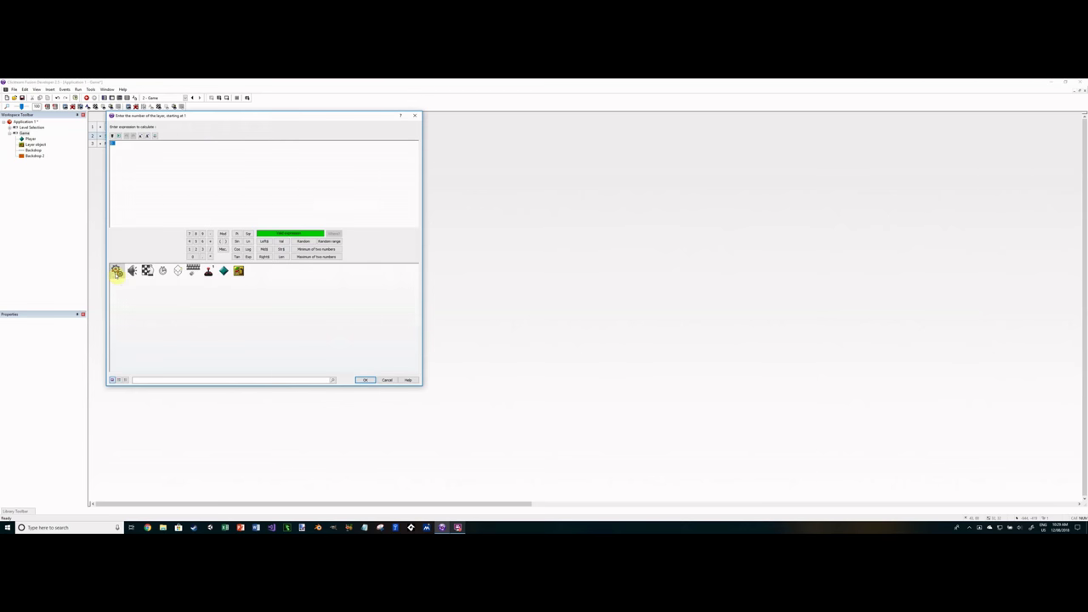
{"action": "left_click", "coordinate": [116, 271]}
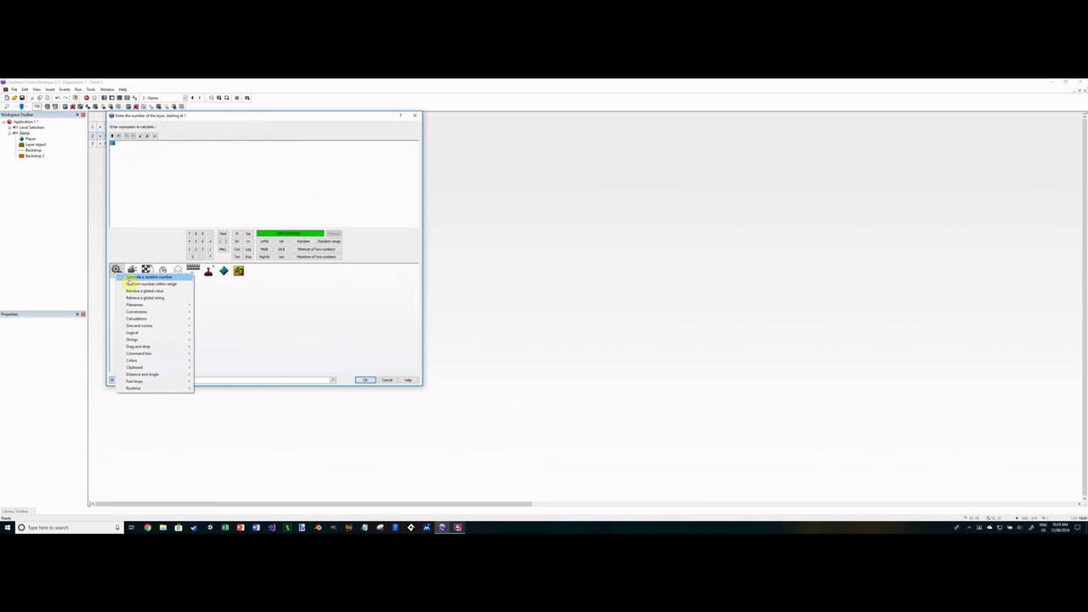
{"action": "left_click", "coordinate": [158, 291]}
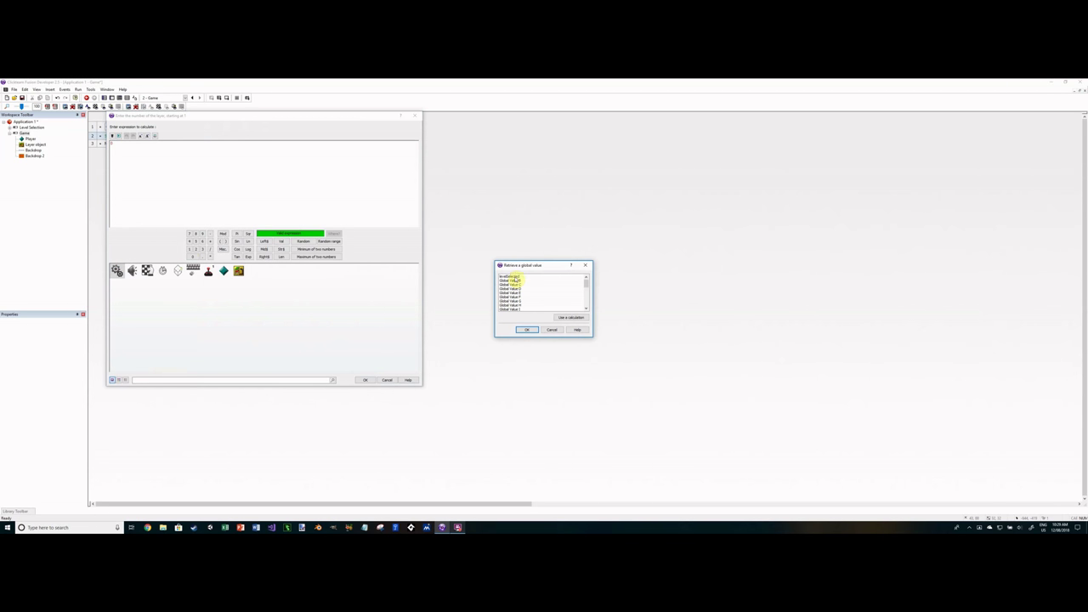
{"action": "double_click", "coordinate": [512, 278]}
{"action": "left_click", "coordinate": [364, 379]}
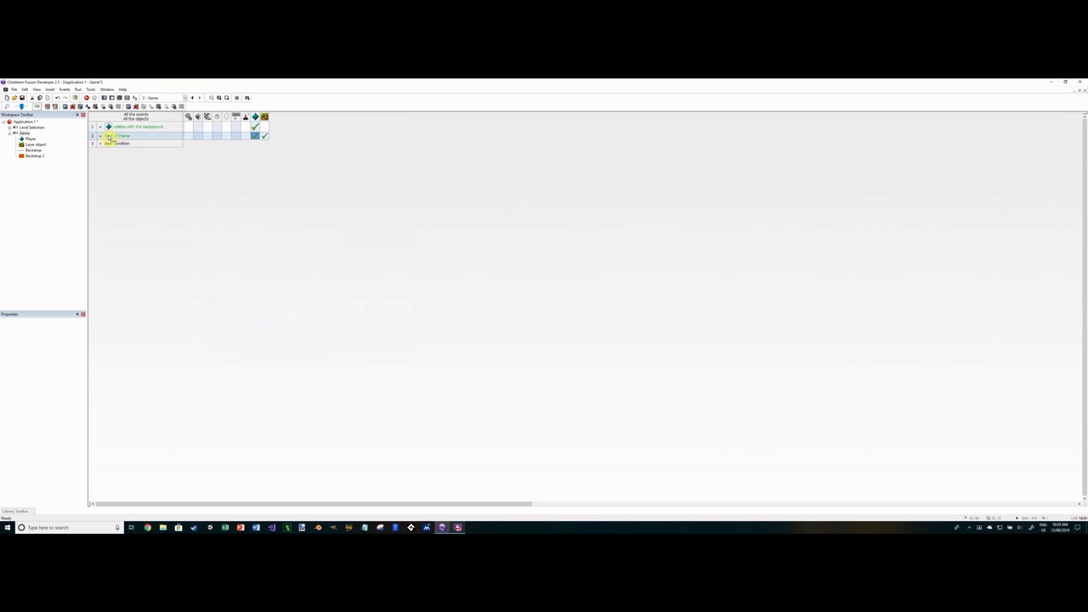
{"action": "mouse_move", "coordinate": [255, 139]}
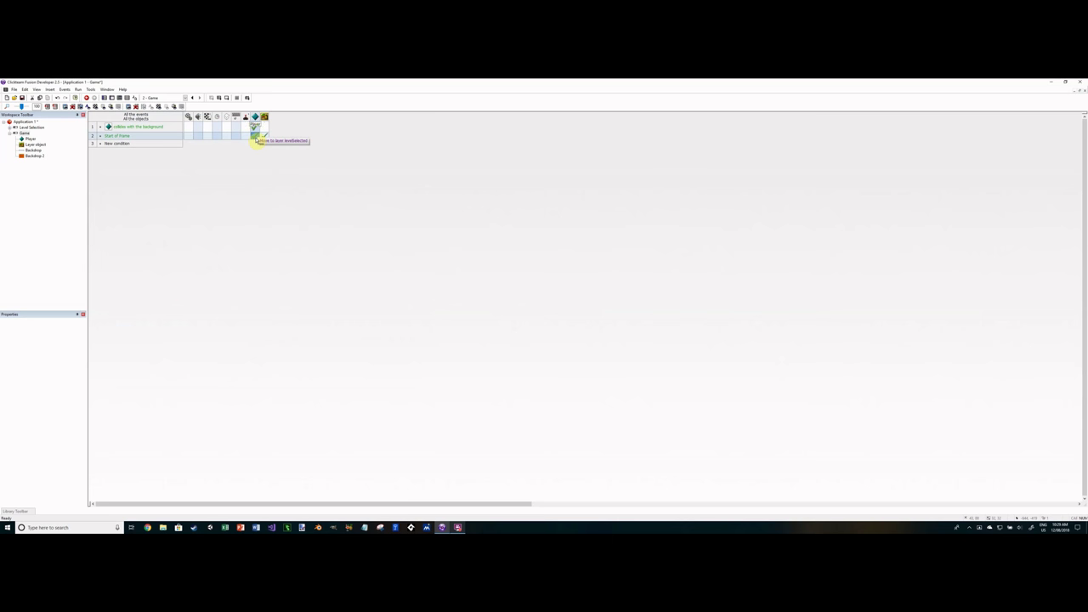
Step: Add a Layer object action to the Start of Frame event that shows the layer whose index is the global value levelSelected
{"action": "left_click", "coordinate": [264, 137]}
{"action": "left_click", "coordinate": [265, 137]}
{"action": "mouse_move", "coordinate": [291, 160]}
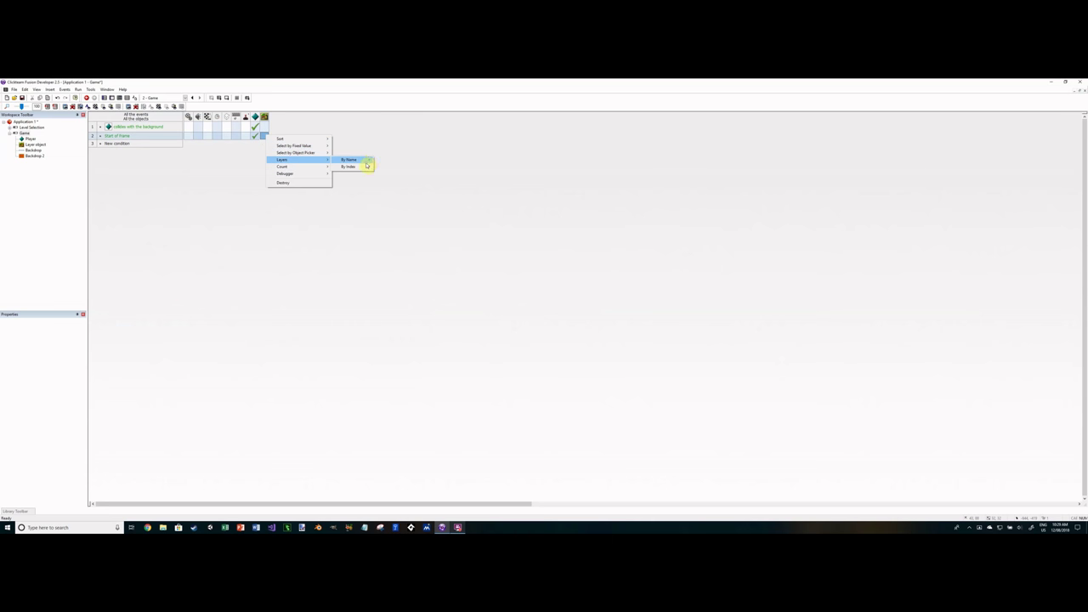
{"action": "mouse_move", "coordinate": [366, 167]}
{"action": "mouse_move", "coordinate": [413, 175]}
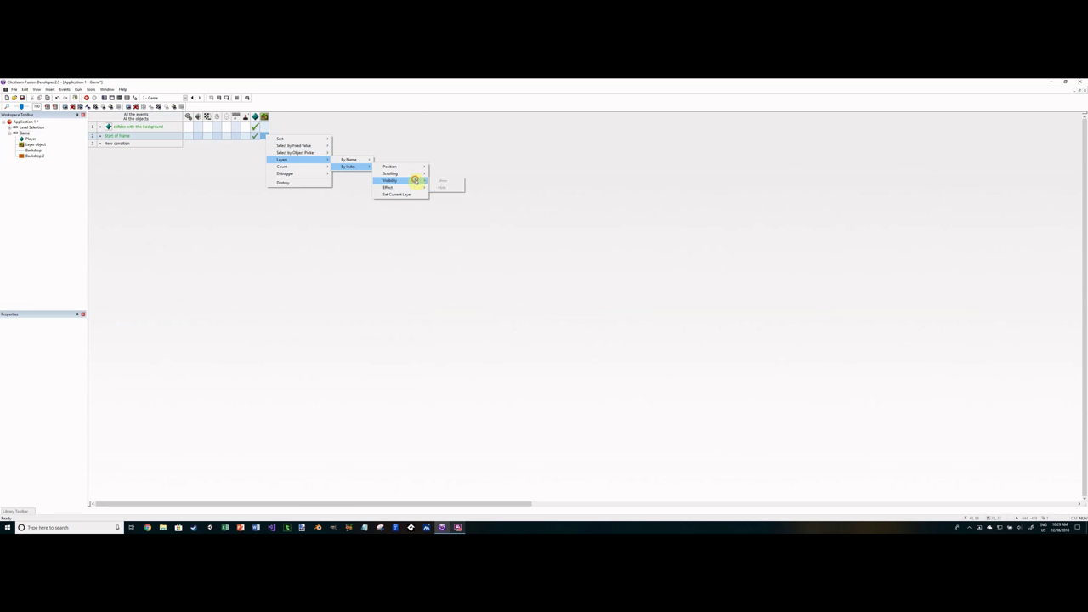
{"action": "left_click", "coordinate": [457, 181]}
{"action": "left_click", "coordinate": [117, 270]}
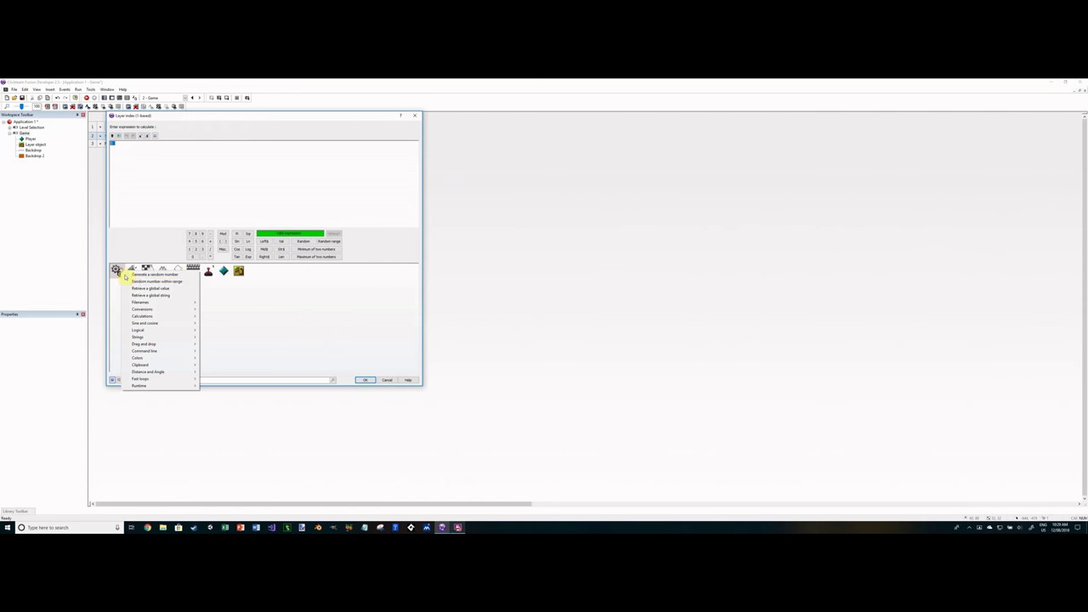
{"action": "left_click", "coordinate": [143, 287]}
{"action": "double_click", "coordinate": [510, 278]}
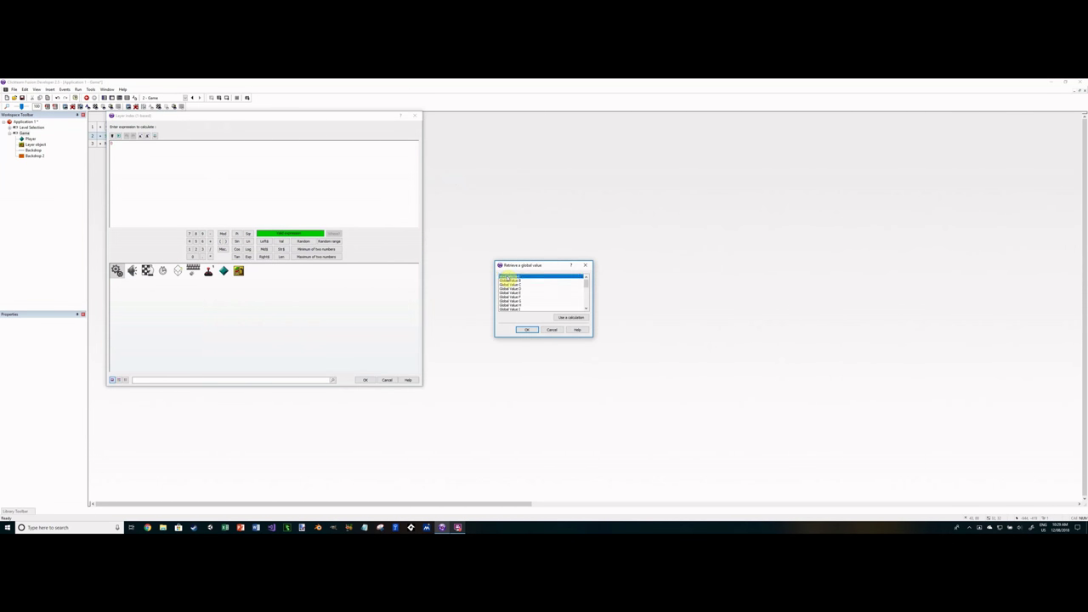
{"action": "left_click", "coordinate": [363, 380]}
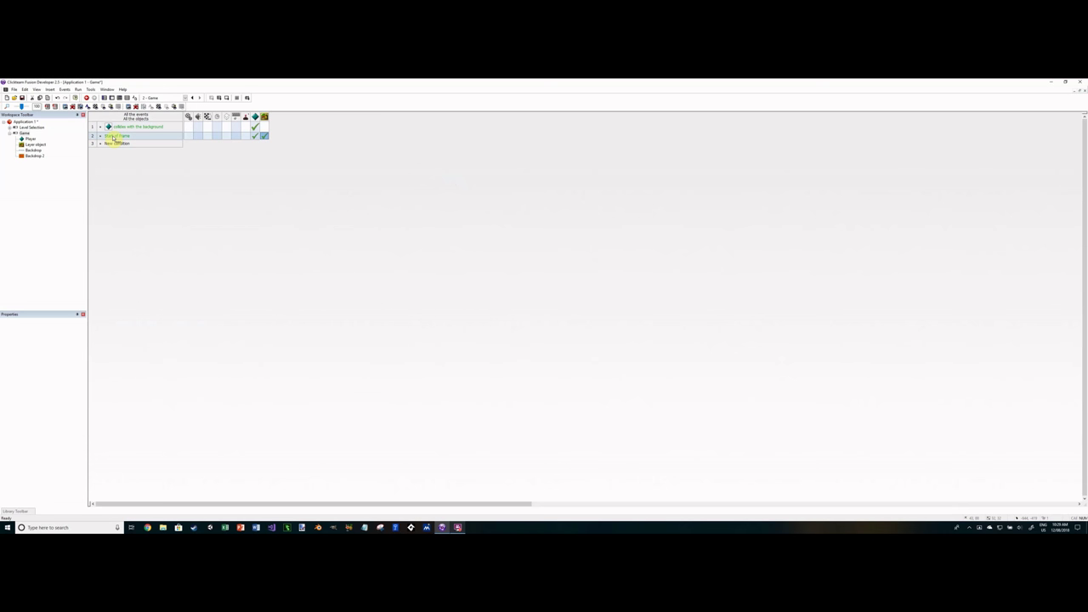
{"action": "right_click", "coordinate": [114, 137]}
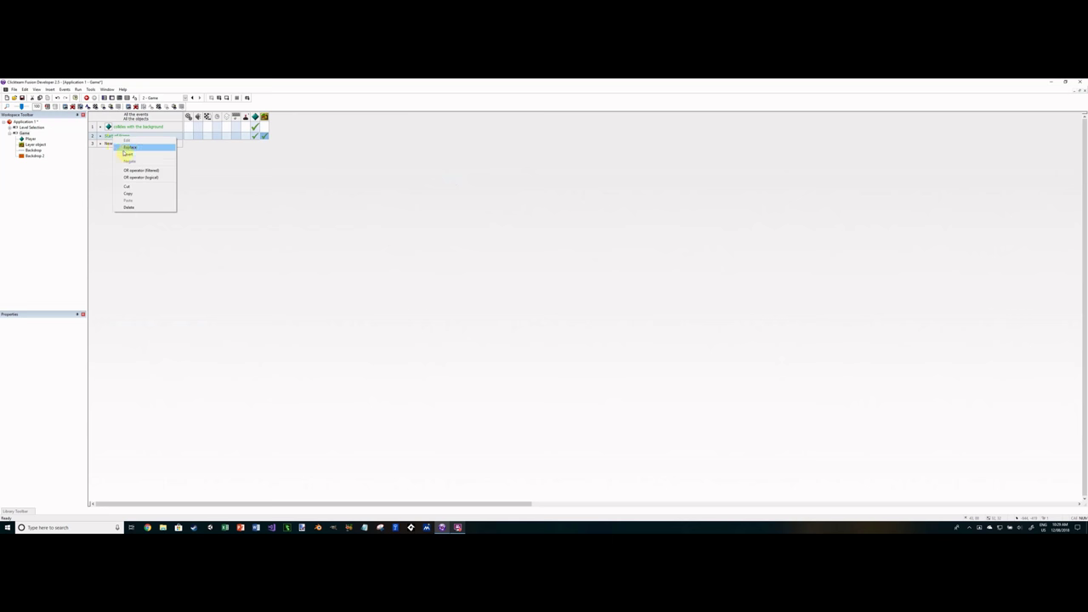
{"action": "left_click", "coordinate": [126, 154]}
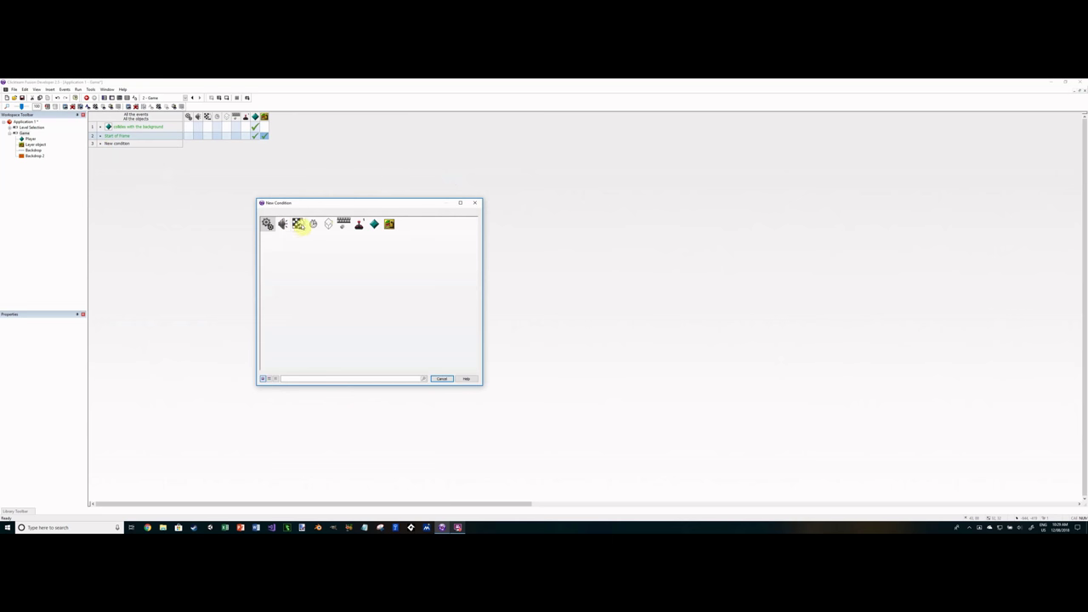
{"action": "left_click", "coordinate": [444, 379]}
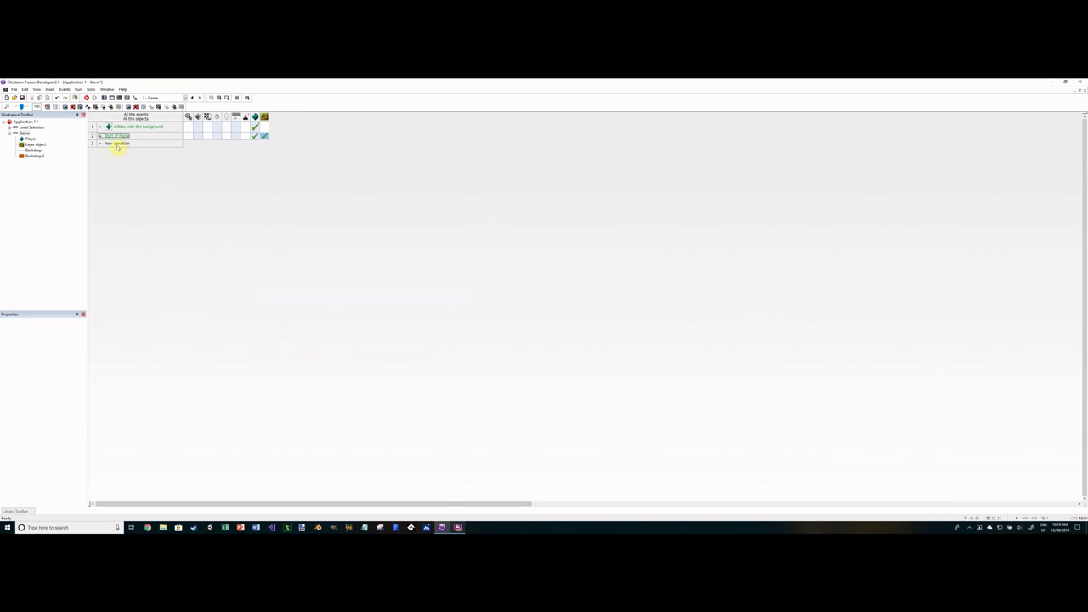
Step: Create a new event with a condition that compares the global value levelSelected as equal to 1
{"action": "left_click", "coordinate": [116, 143]}
{"action": "left_click", "coordinate": [390, 226]}
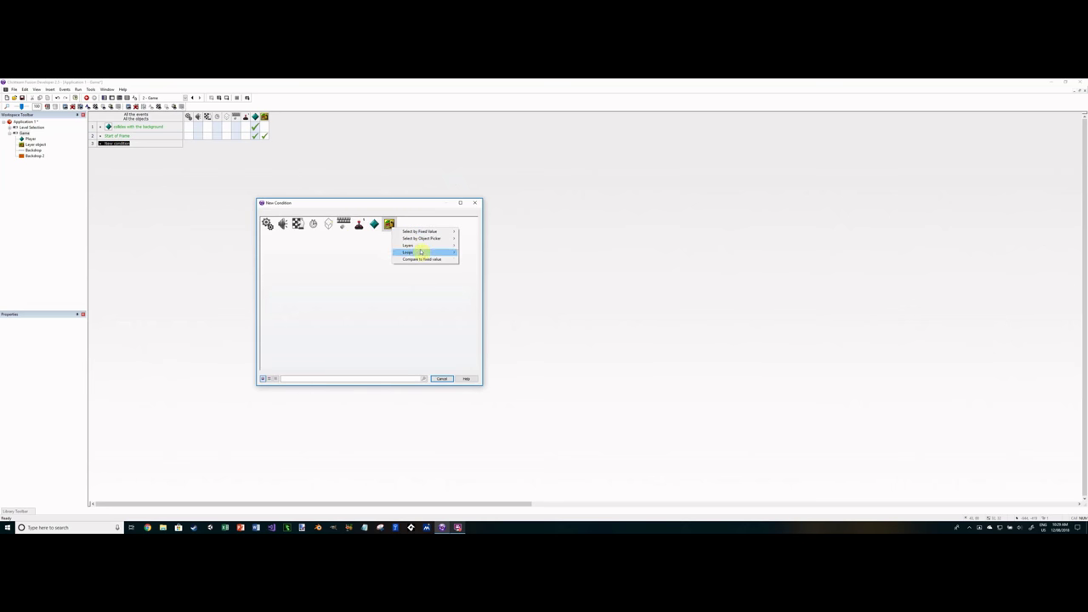
{"action": "left_click", "coordinate": [267, 224]}
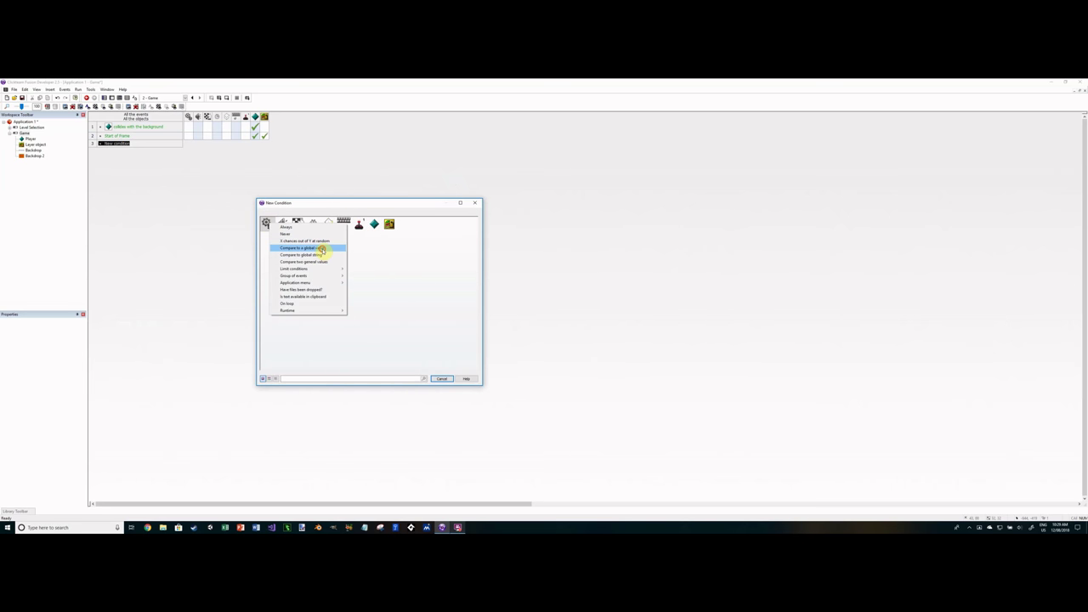
{"action": "left_click", "coordinate": [316, 248]}
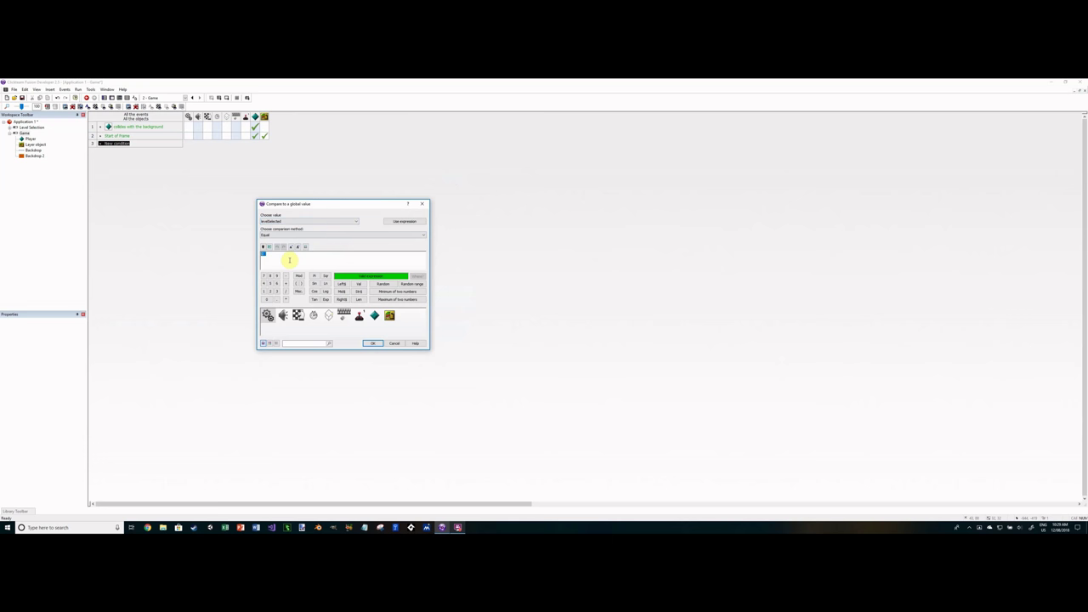
{"action": "key", "text": "Return"}
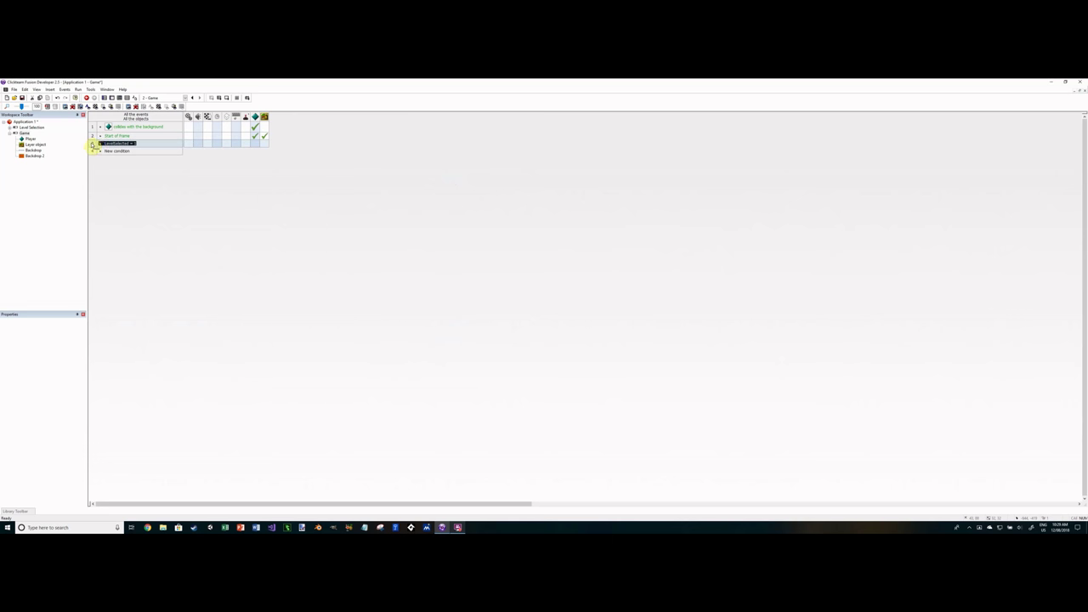
Step: Duplicate the levelSelected = 1 event twice and set the copies' comparison values to 2 and 3
{"action": "key", "text": "ctrl+v"}
{"action": "key", "text": "ctrl+v"}
{"action": "double_click", "coordinate": [119, 150]}
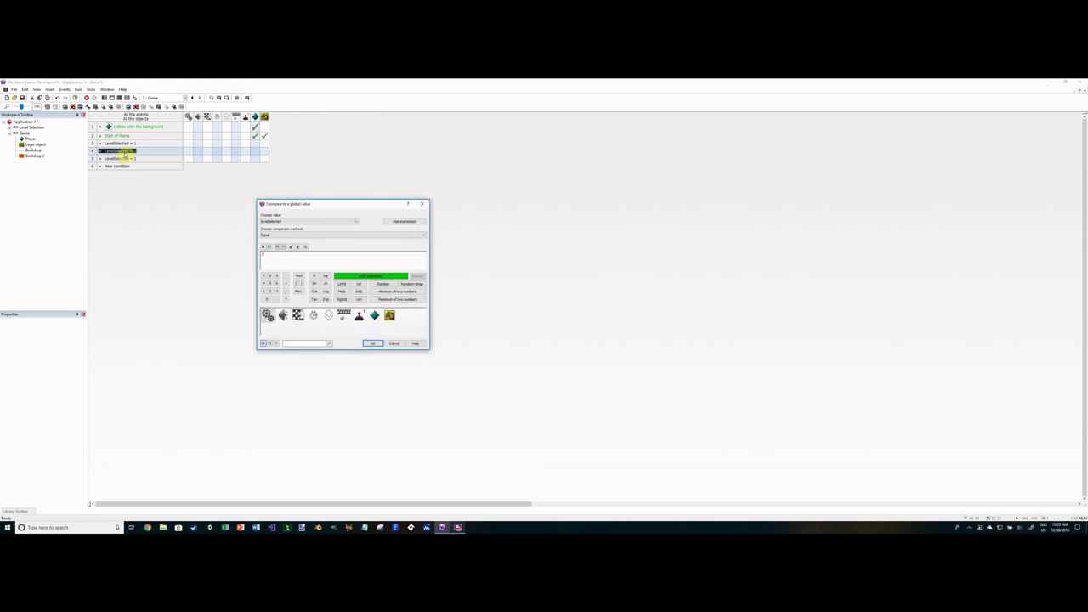
{"action": "key", "text": "Return"}
{"action": "double_click", "coordinate": [119, 159]}
{"action": "key", "text": "Return"}
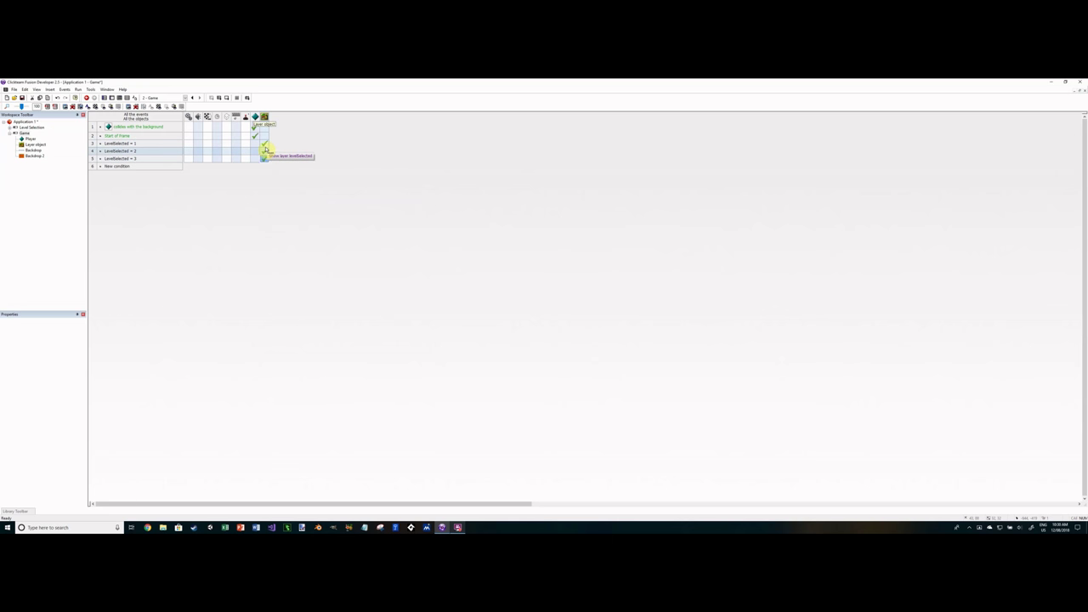
Step: Add a Layer object action to the levelSelected = 1 event that hides layer 2 by index
{"action": "left_click", "coordinate": [265, 144]}
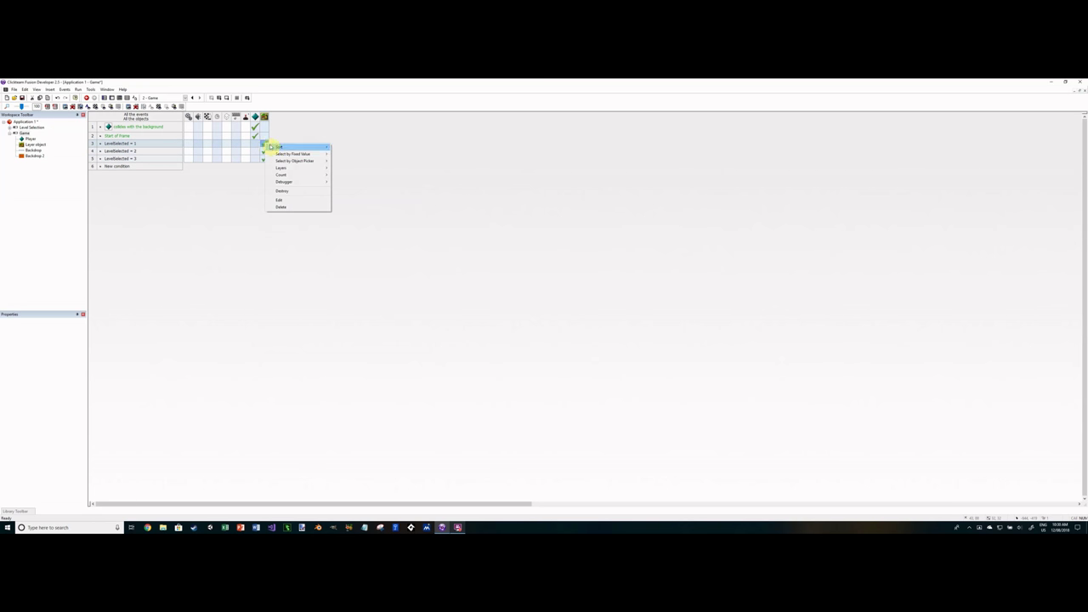
{"action": "mouse_move", "coordinate": [289, 167]}
{"action": "mouse_move", "coordinate": [361, 174]}
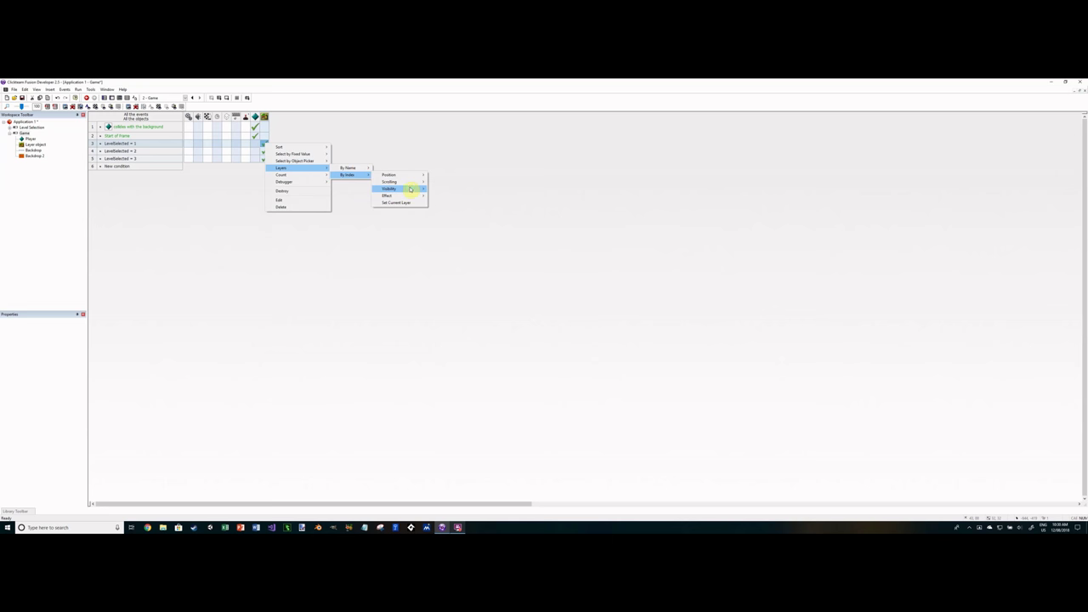
{"action": "mouse_move", "coordinate": [410, 188]}
{"action": "left_click", "coordinate": [443, 197]}
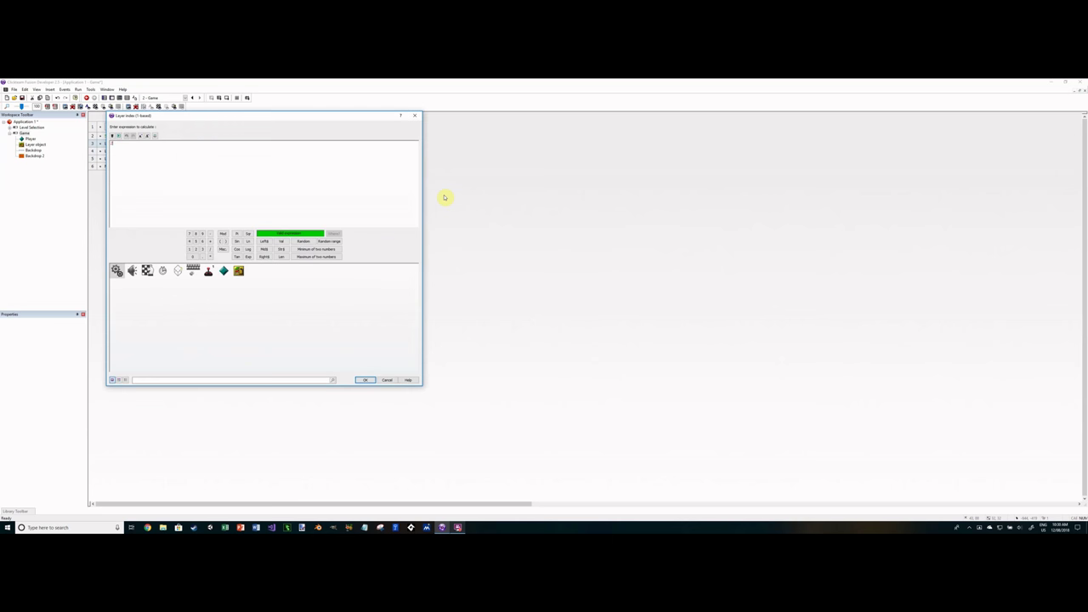
{"action": "key", "text": "Return"}
Step: Add another Layer object action to the levelSelected = 1 event that hides layer 3 by index
{"action": "left_click", "coordinate": [264, 145]}
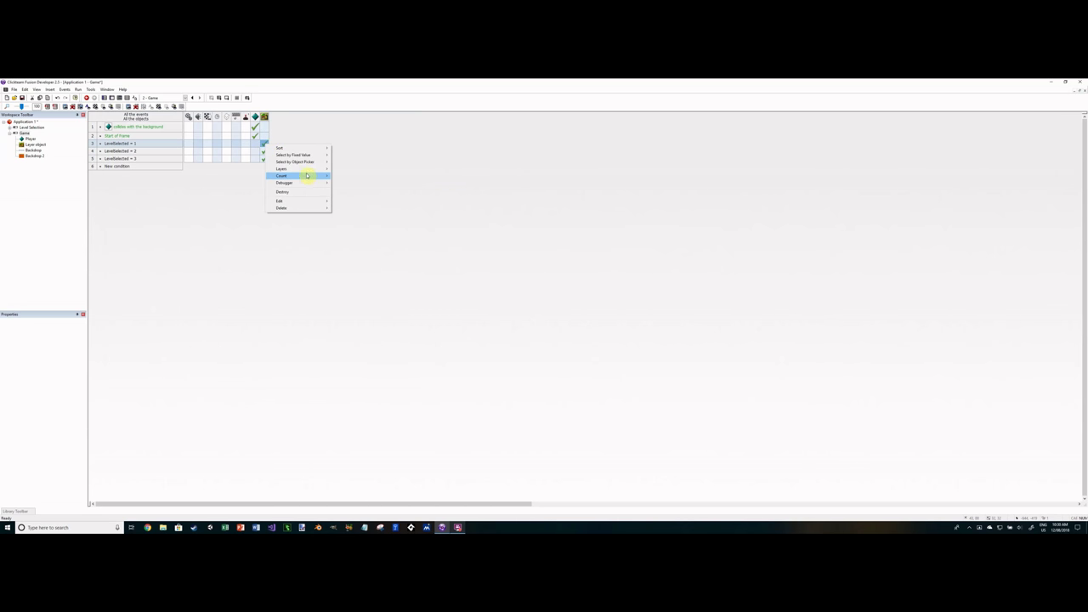
{"action": "mouse_move", "coordinate": [298, 168]}
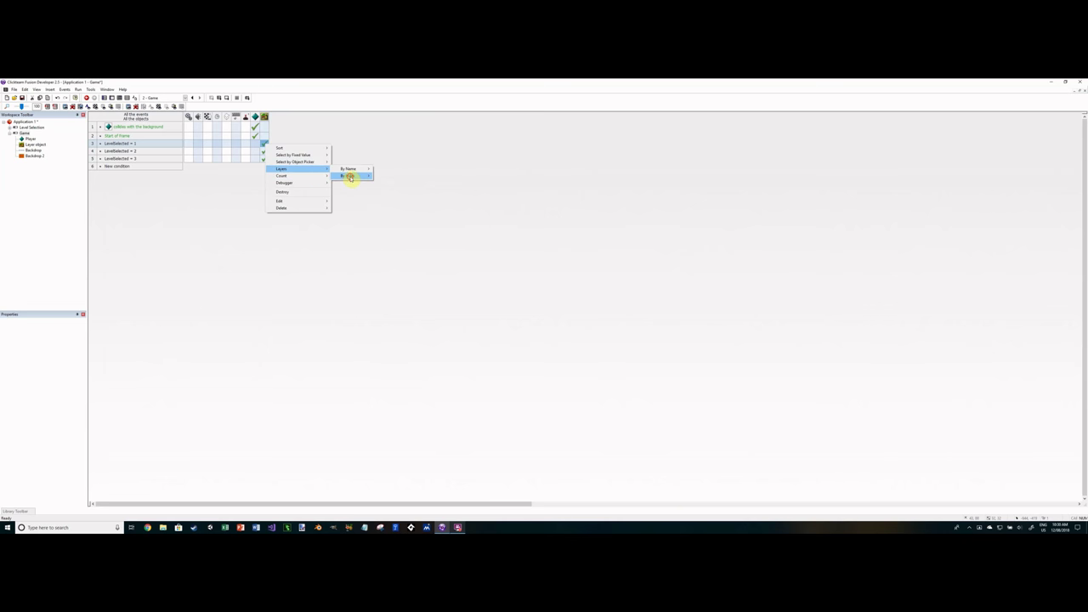
{"action": "mouse_move", "coordinate": [350, 175]}
{"action": "mouse_move", "coordinate": [399, 189]}
{"action": "left_click", "coordinate": [442, 196]}
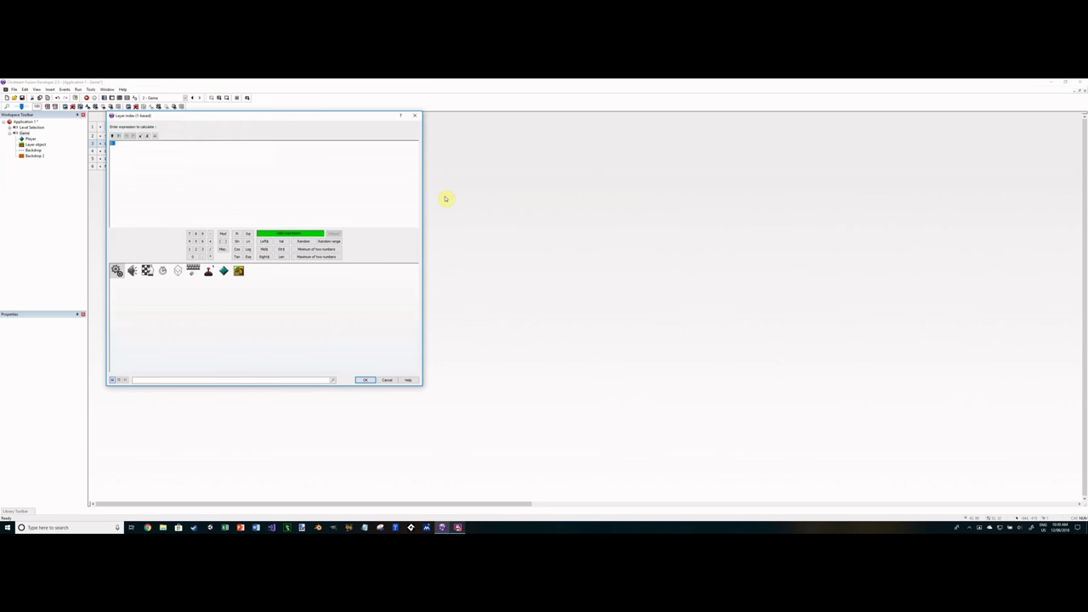
{"action": "key", "text": "Return"}
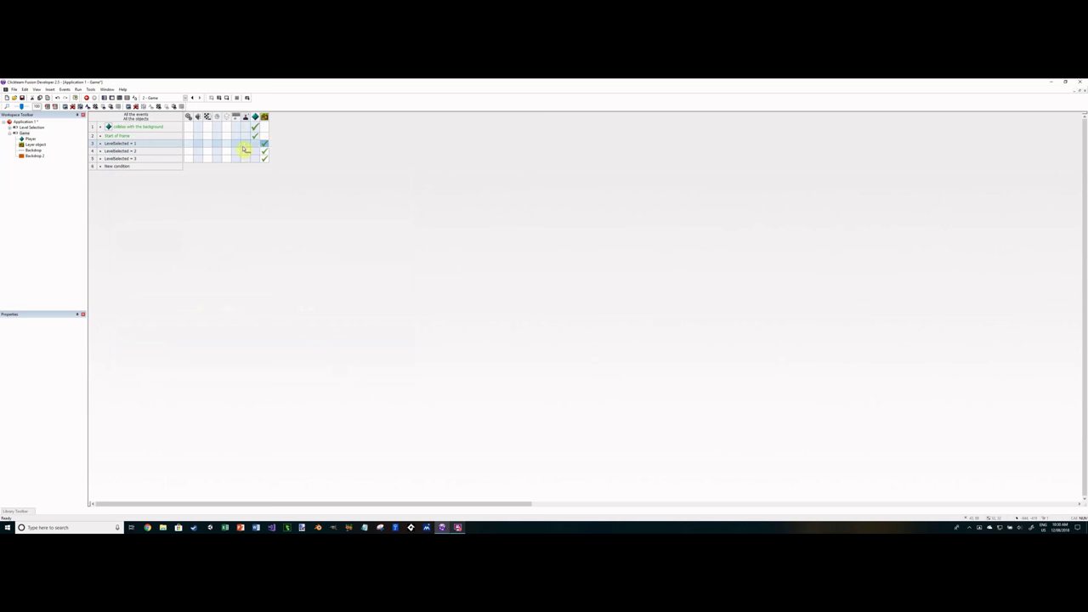
{"action": "mouse_move", "coordinate": [264, 145]}
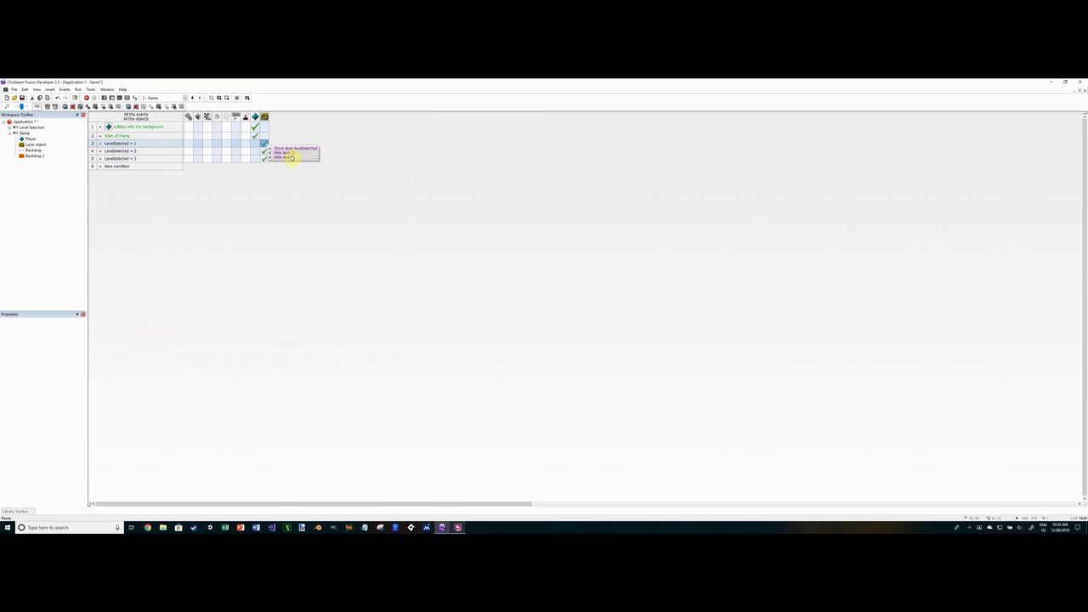
Step: Add a Layer object action to the levelSelected = 2 event that hides layer 1 by index
{"action": "left_click", "coordinate": [264, 153]}
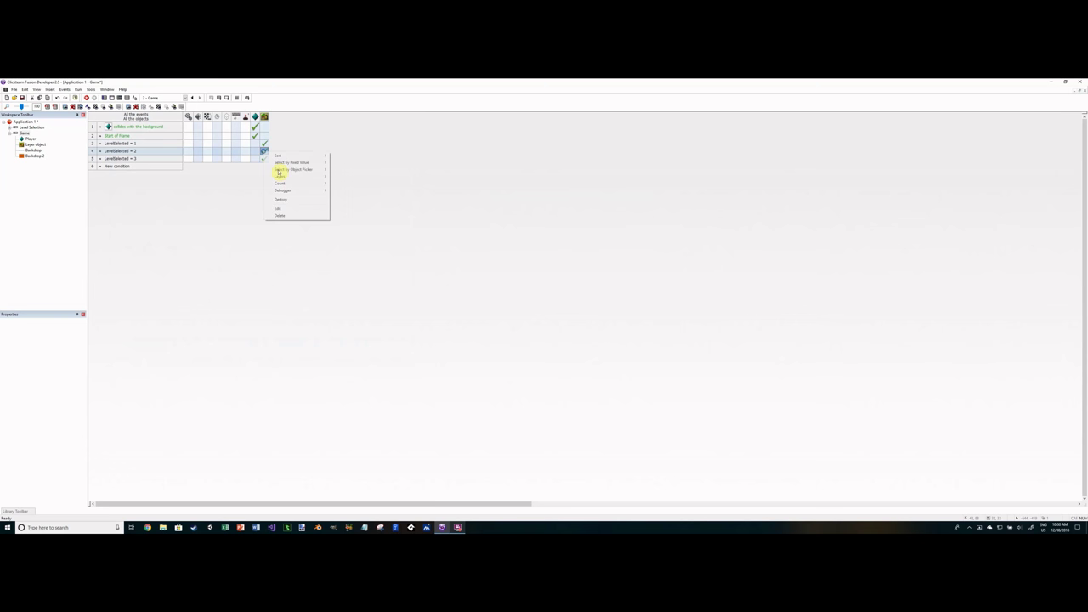
{"action": "mouse_move", "coordinate": [304, 176]}
{"action": "mouse_move", "coordinate": [364, 185]}
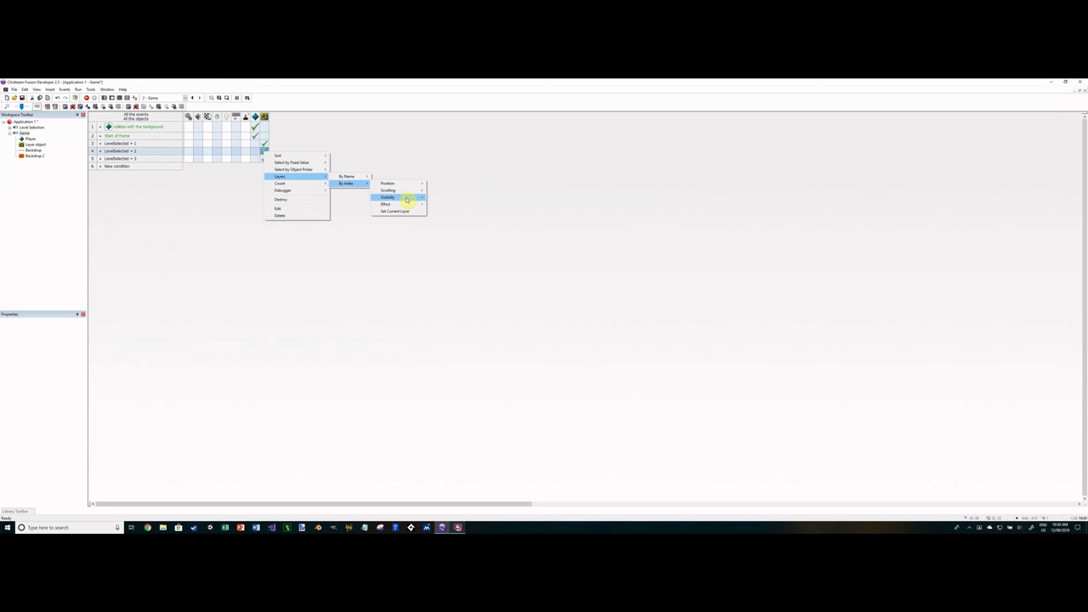
{"action": "mouse_move", "coordinate": [413, 198]}
{"action": "left_click", "coordinate": [454, 205]}
{"action": "key", "text": "Return"}
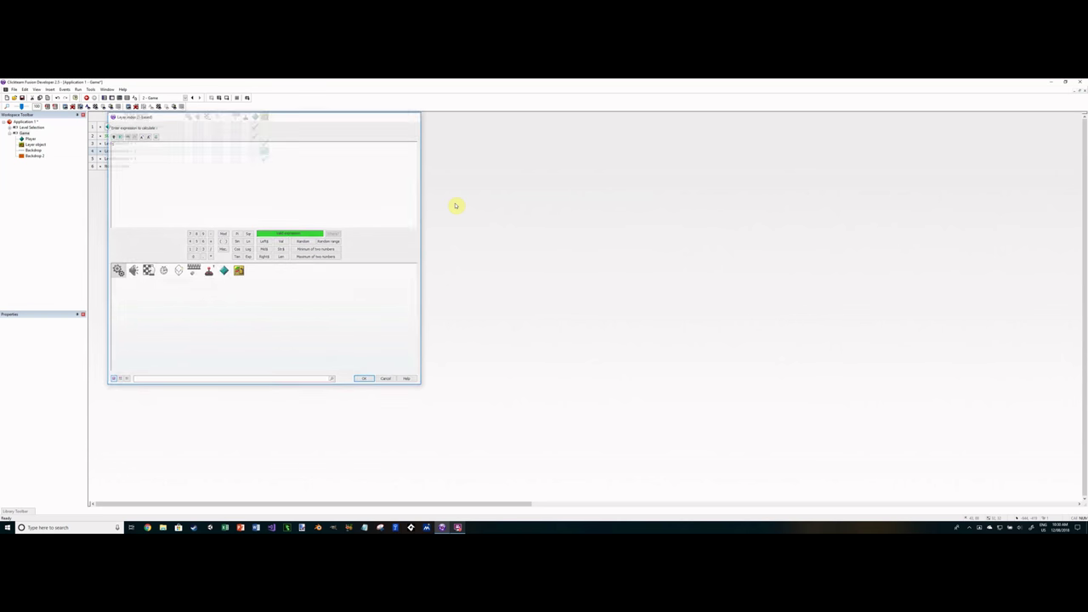
Step: Add another Layer object action to the levelSelected = 2 event that hides layer 3 by index
{"action": "left_click", "coordinate": [264, 153]}
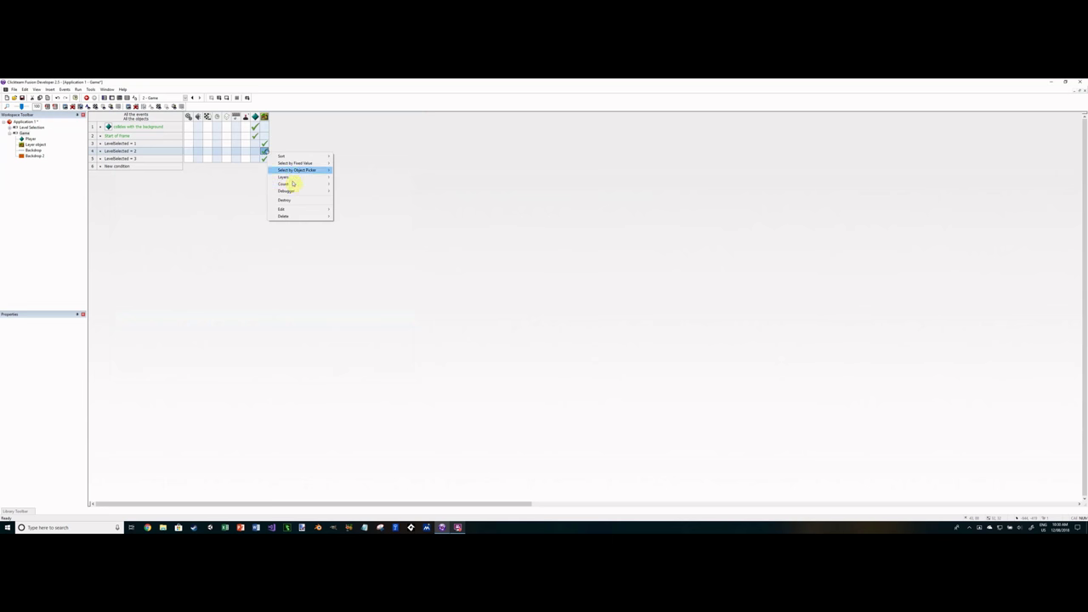
{"action": "mouse_move", "coordinate": [303, 176]}
{"action": "mouse_move", "coordinate": [350, 184]}
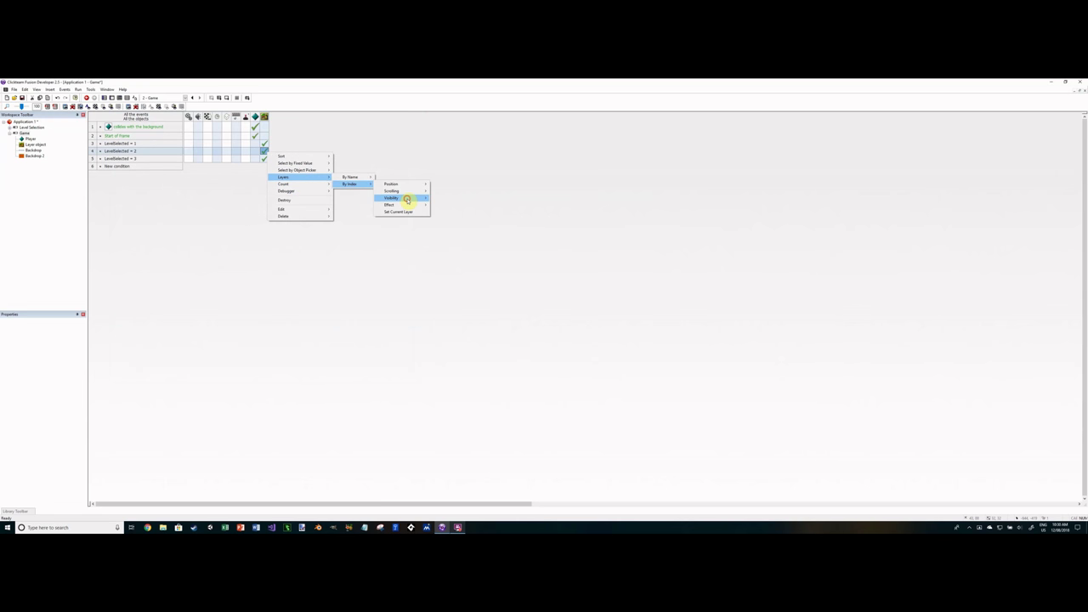
{"action": "mouse_move", "coordinate": [413, 198]}
{"action": "left_click", "coordinate": [456, 205]}
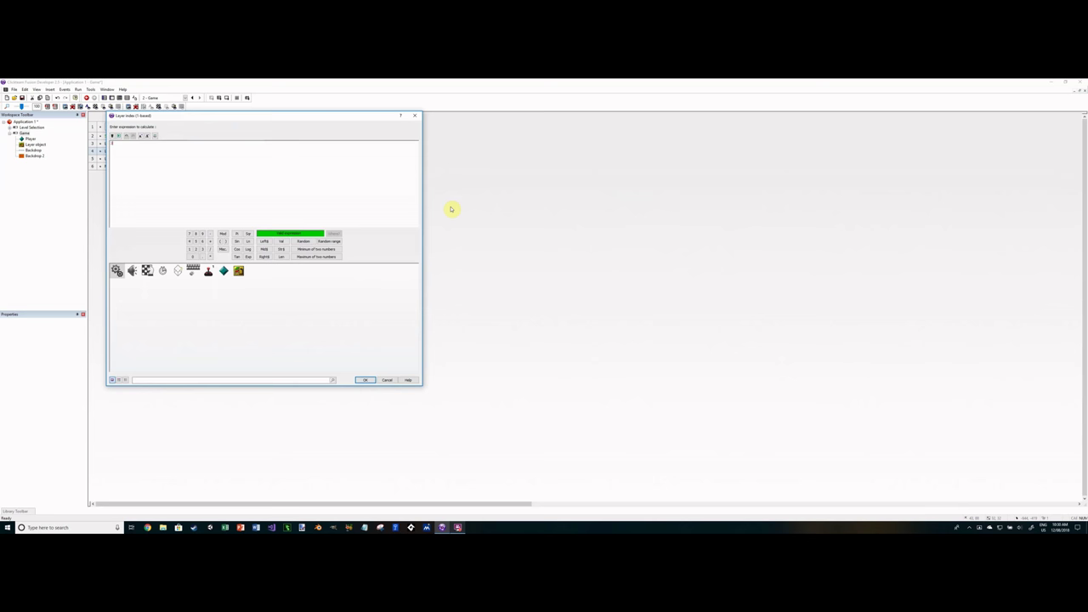
{"action": "key", "text": "Return"}
{"action": "mouse_move", "coordinate": [264, 153]}
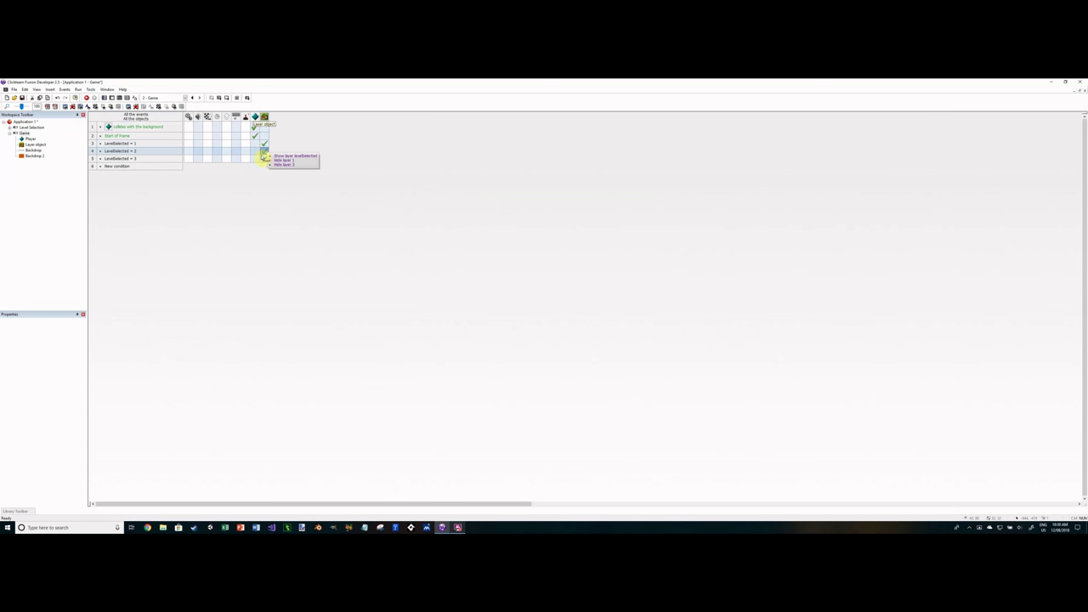
Step: Add a Layer object action to the levelSelected = 3 event that hides layer 1 by index
{"action": "left_click", "coordinate": [263, 159]}
{"action": "mouse_move", "coordinate": [307, 184]}
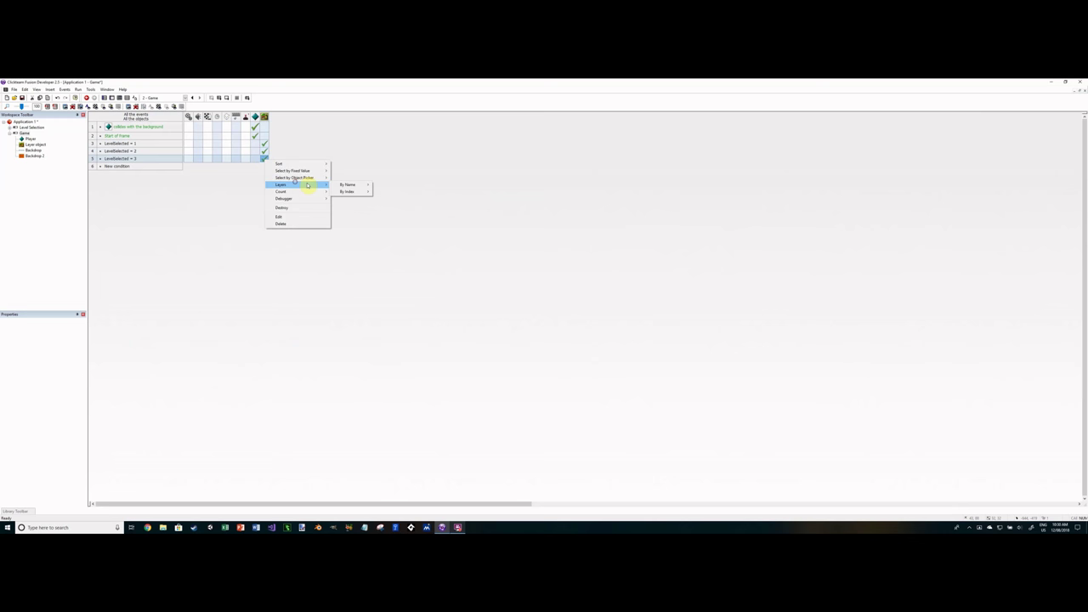
{"action": "mouse_move", "coordinate": [346, 192]}
{"action": "mouse_move", "coordinate": [395, 206]}
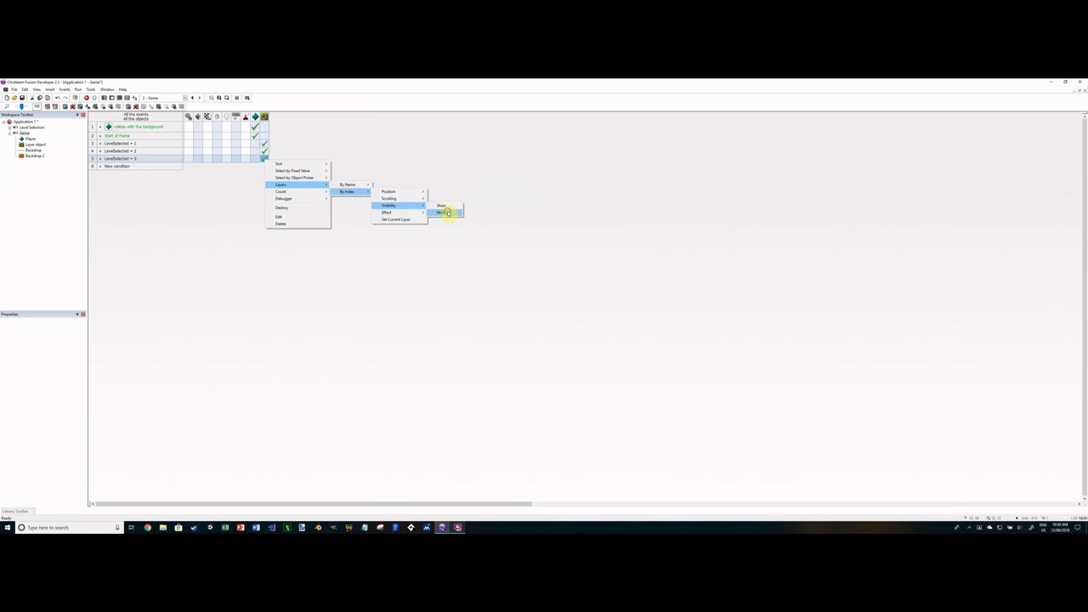
{"action": "left_click", "coordinate": [448, 212]}
{"action": "key", "text": "Return"}
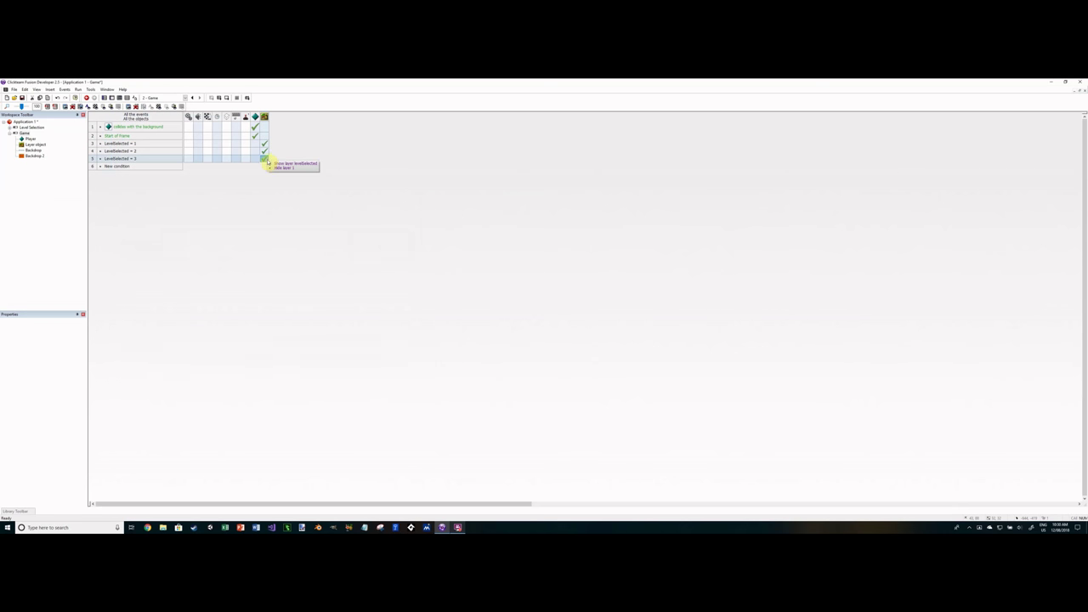
Step: Add a second hide-by-index action for the Layer object to the levelSelected = 3 event, covering the remaining unselected layer
{"action": "left_click", "coordinate": [266, 161]}
{"action": "mouse_move", "coordinate": [299, 185]}
{"action": "mouse_move", "coordinate": [348, 192]}
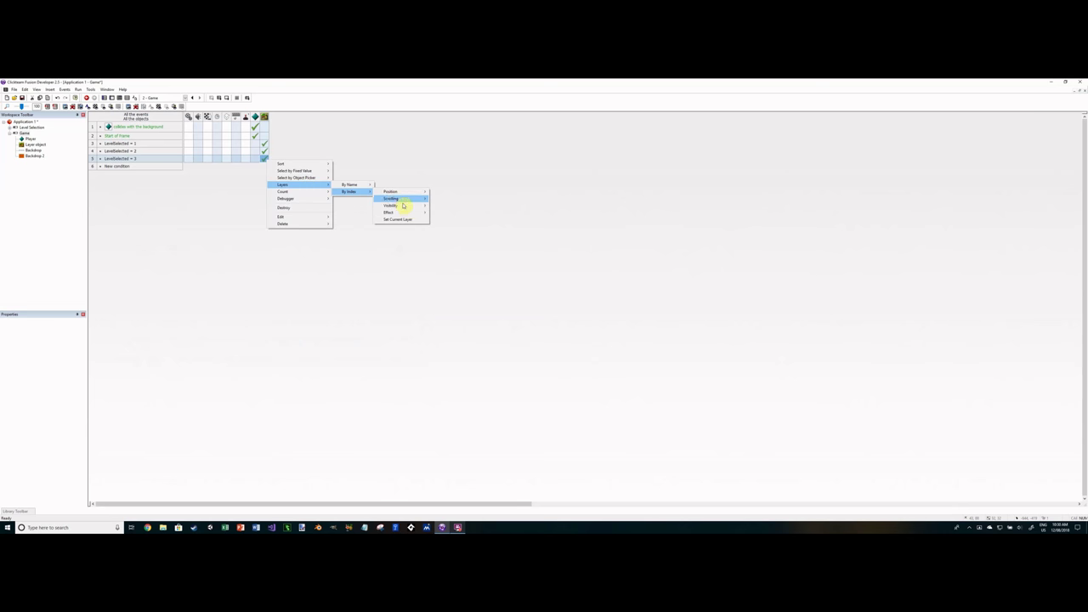
{"action": "mouse_move", "coordinate": [403, 206]}
{"action": "left_click", "coordinate": [450, 213]}
{"action": "key", "text": "Return"}
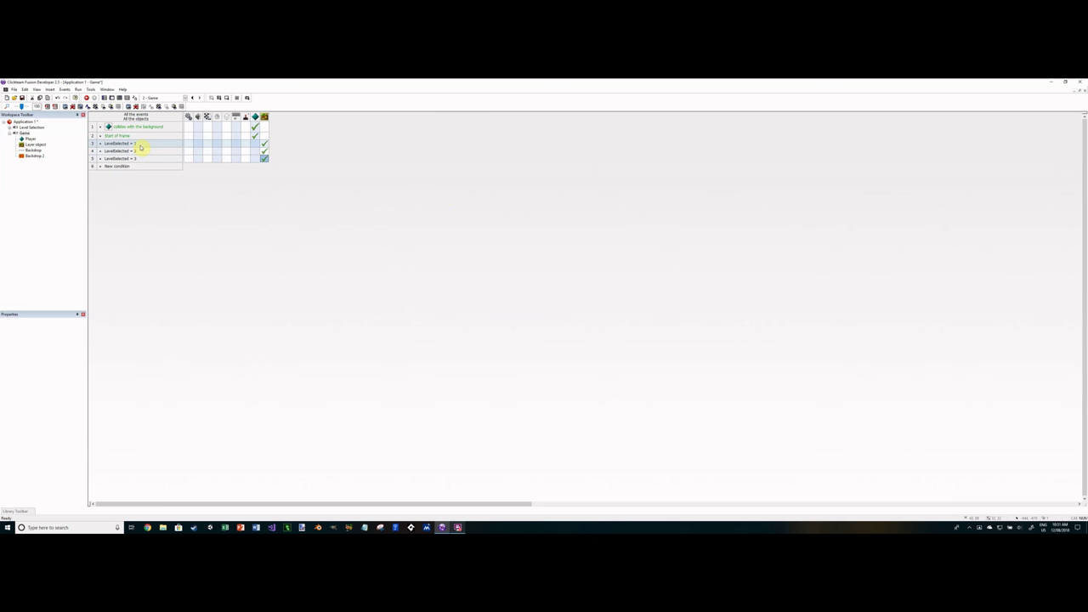
{"action": "mouse_move", "coordinate": [266, 149]}
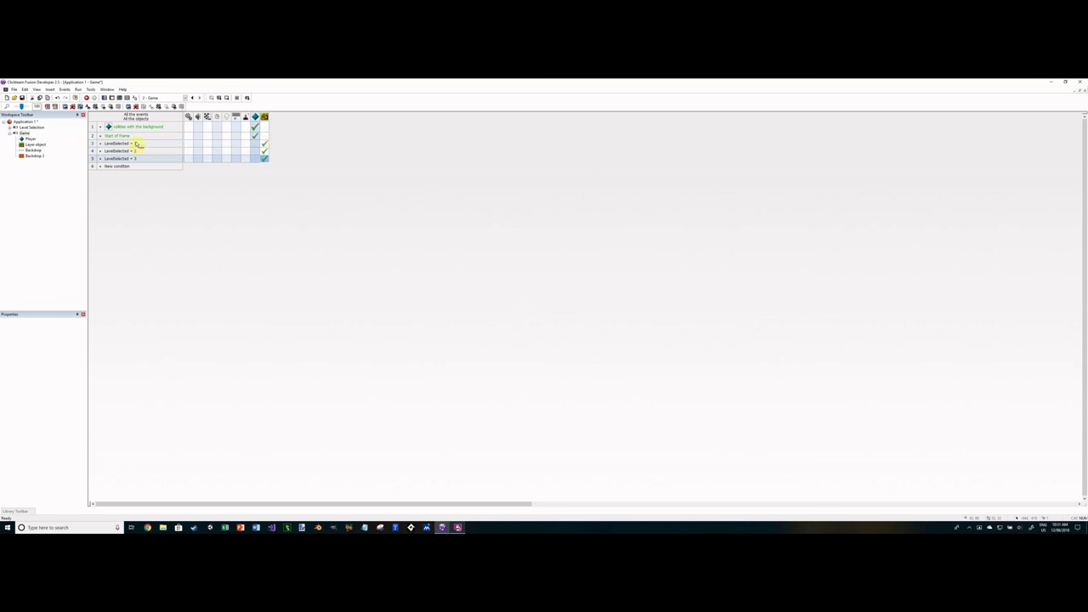
Step: Insert a Backdrop object on layer 2 of the Game frame and stretch it to cover the whole frame
{"action": "double_click", "coordinate": [25, 132]}
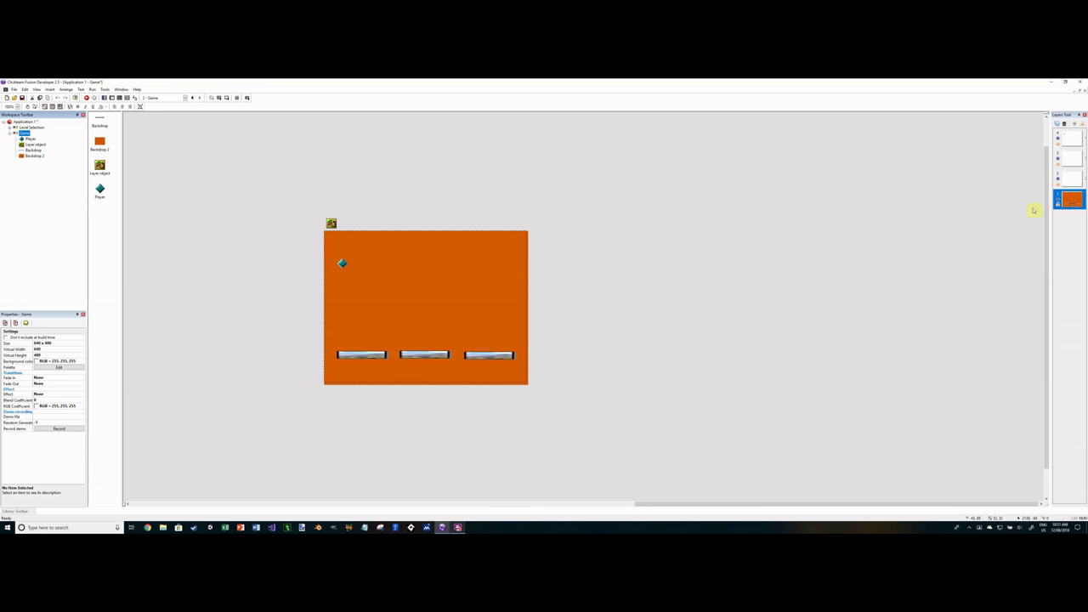
{"action": "left_click", "coordinate": [1070, 204]}
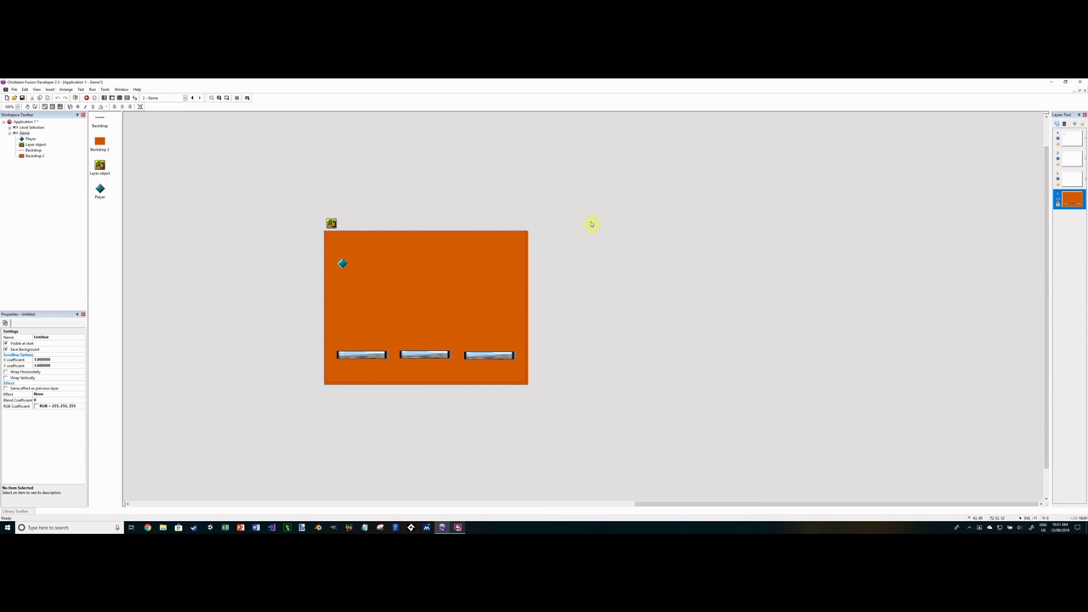
{"action": "key", "text": "ctrl+v"}
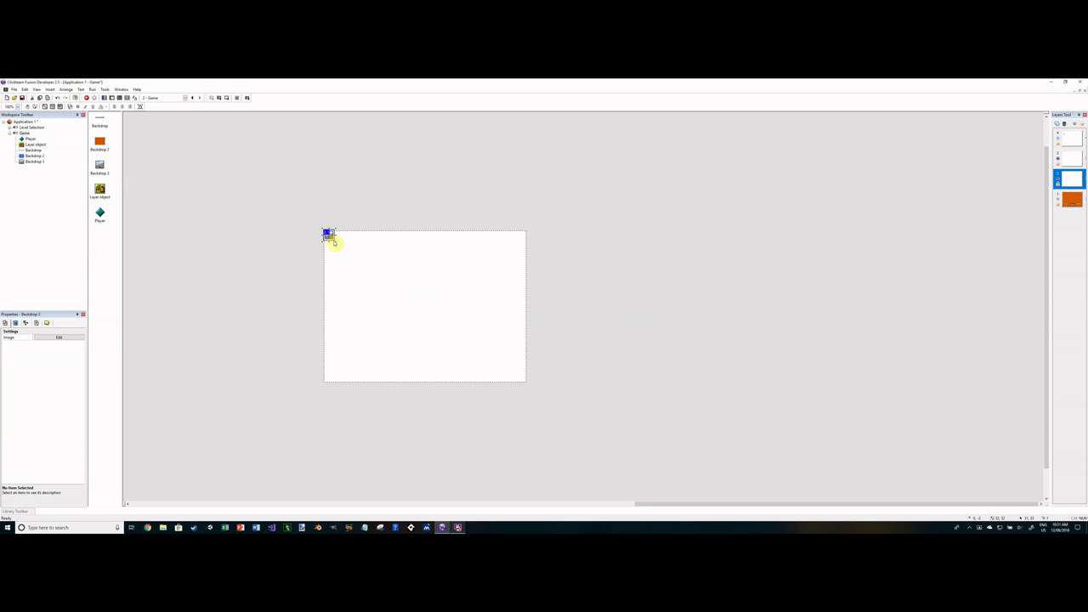
{"action": "left_click_drag", "start_coordinate": [332, 240], "coordinate": [532, 365]}
Step: Clear the layer 2 background's default picture and fill its image with solid blue
{"action": "double_click", "coordinate": [481, 339]}
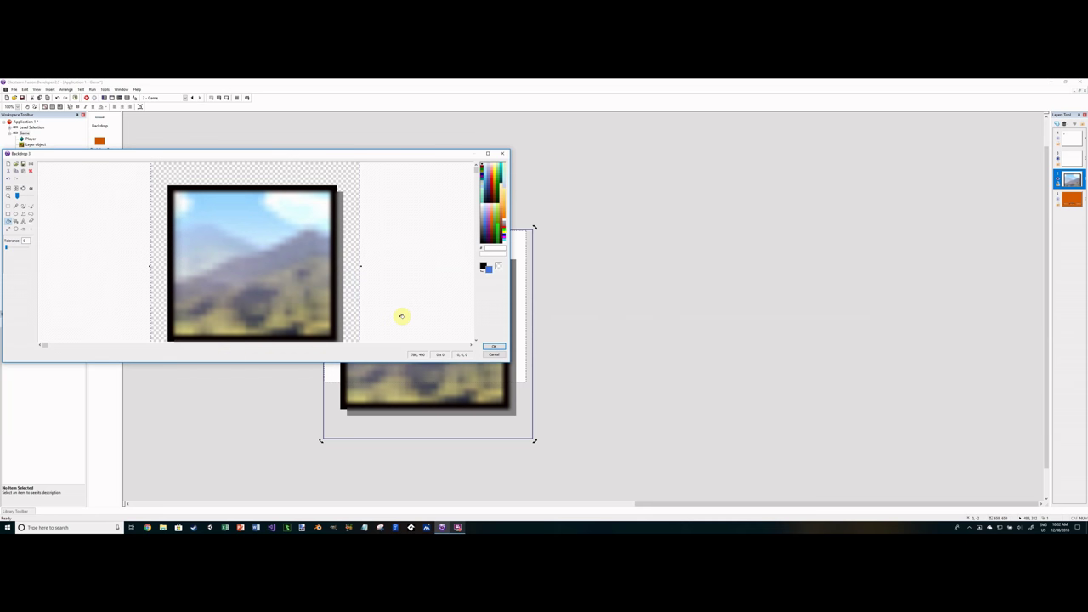
{"action": "key", "text": "Delete"}
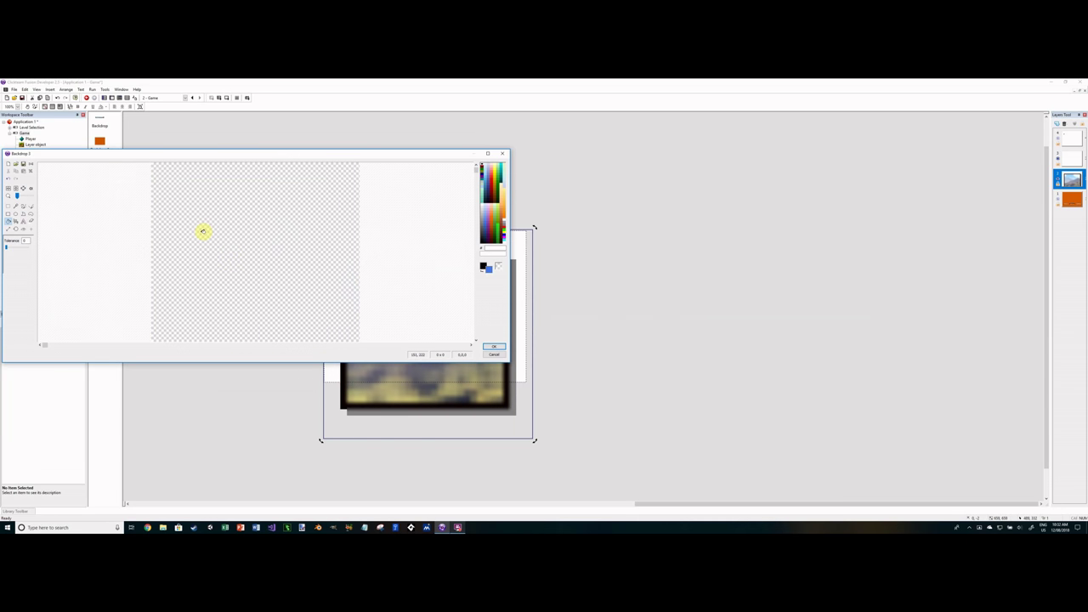
{"action": "left_click", "coordinate": [331, 267]}
{"action": "left_click", "coordinate": [493, 347]}
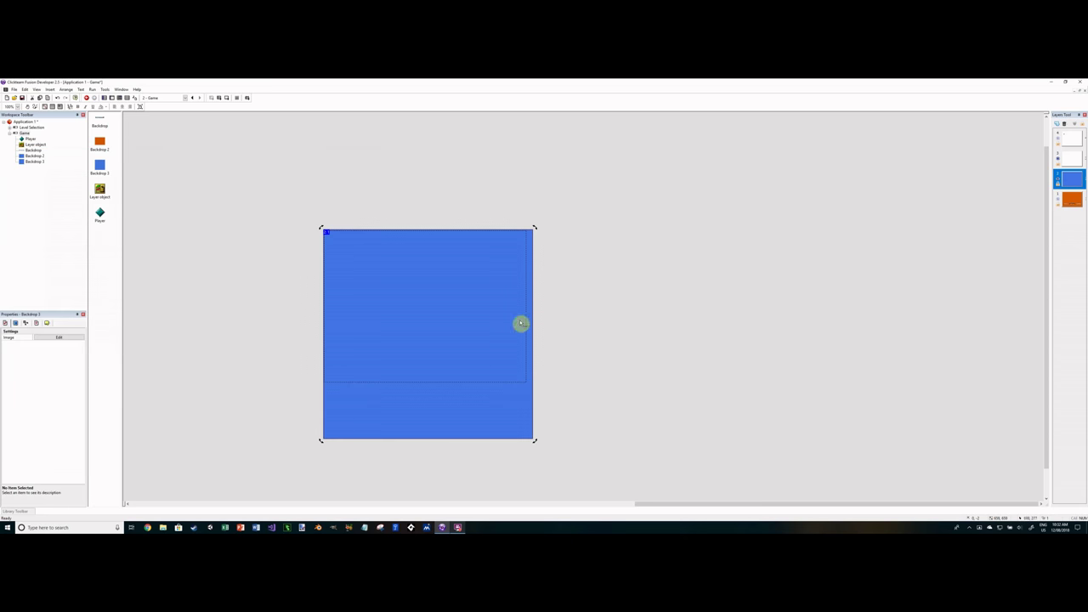
{"action": "left_click", "coordinate": [562, 374]}
Step: Insert another Backdrop object on layer 2 and stretch it into a long, thin platform across the lower part of the frame
{"action": "left_click", "coordinate": [475, 304]}
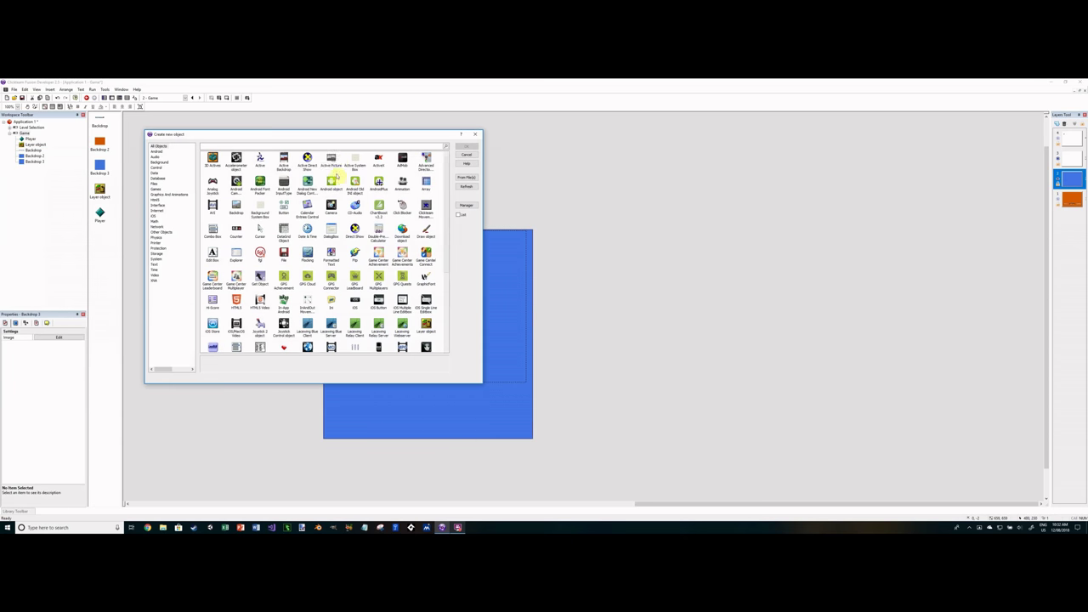
{"action": "double_click", "coordinate": [349, 173]}
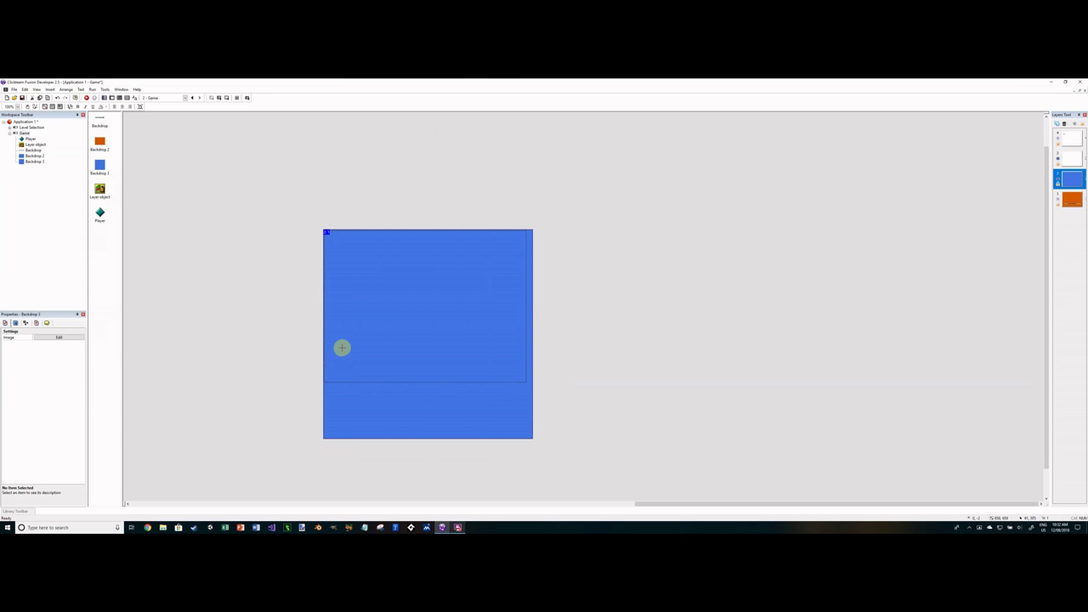
{"action": "left_click", "coordinate": [346, 353]}
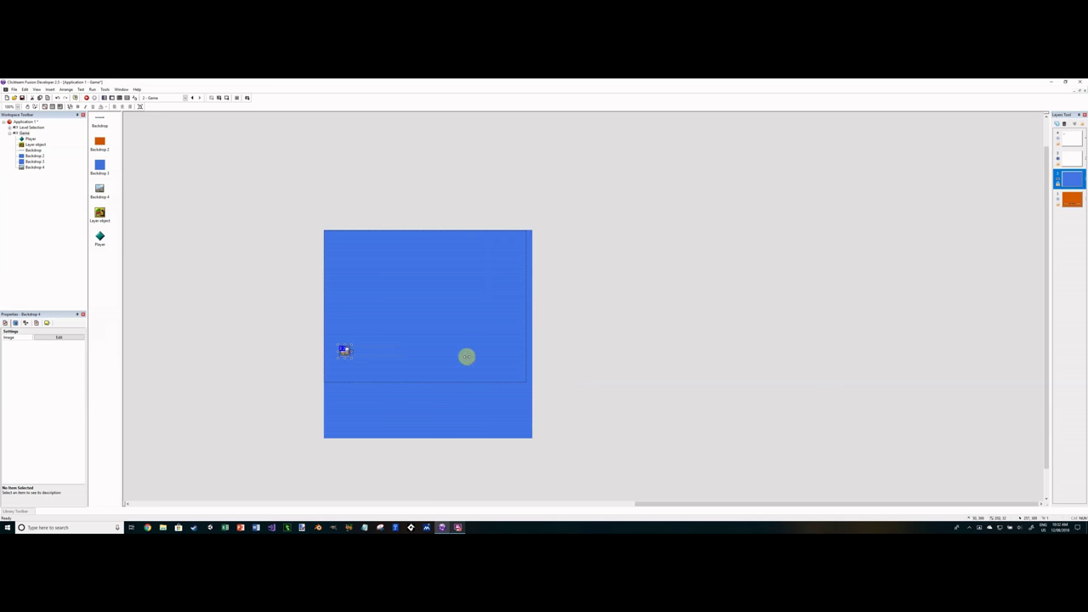
{"action": "left_click_drag", "start_coordinate": [488, 359], "coordinate": [472, 342]}
Step: Set the layer 2 platform's obstacle type to Obstacle and move the platform slightly to the left
{"action": "right_click", "coordinate": [472, 342]}
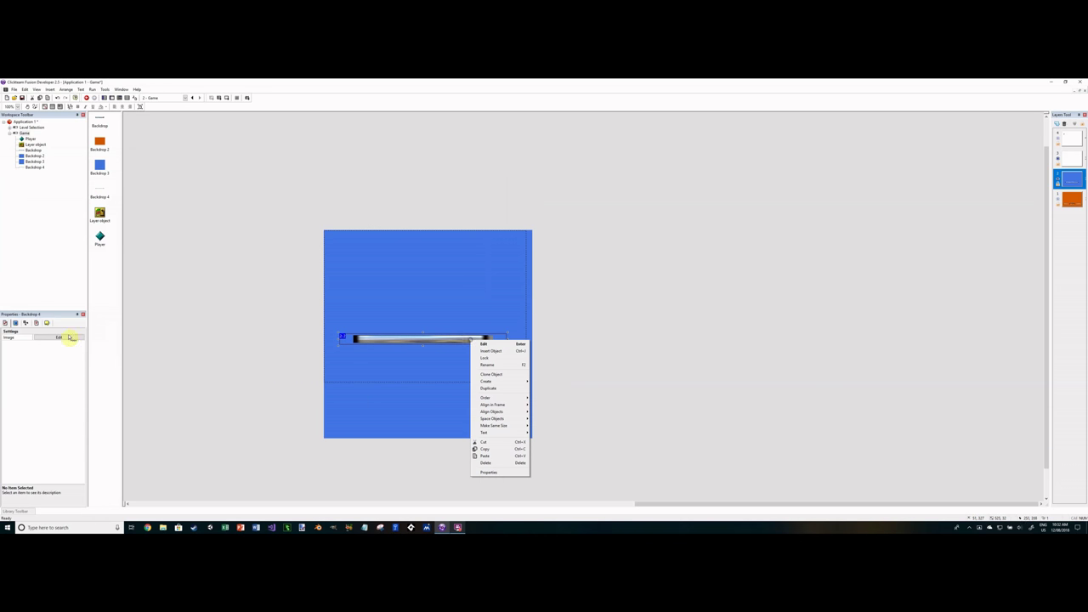
{"action": "left_click", "coordinate": [36, 323]}
{"action": "left_click", "coordinate": [41, 341]}
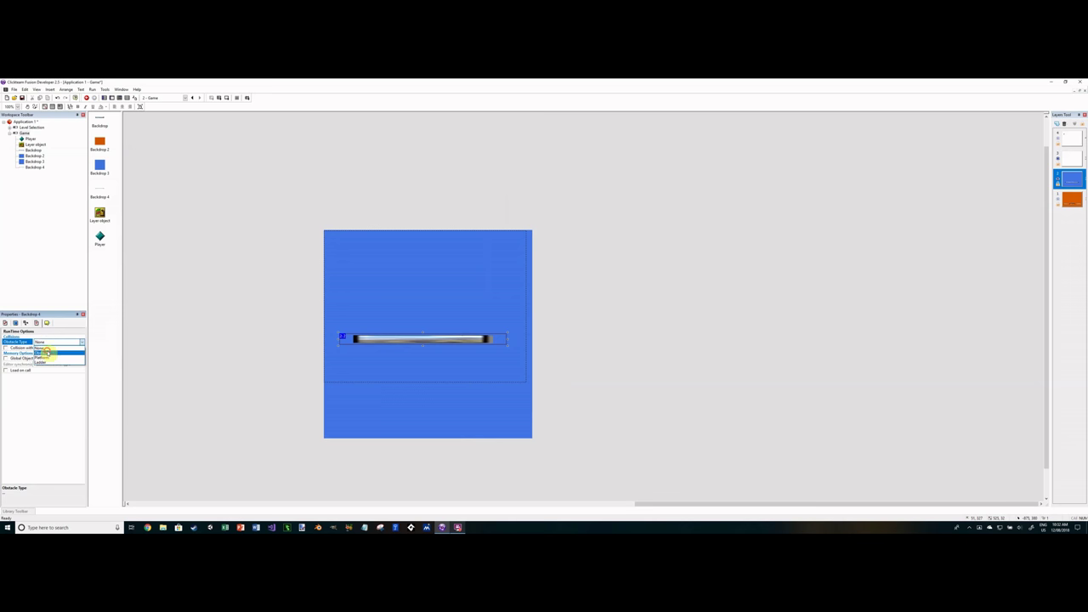
{"action": "left_click", "coordinate": [42, 352]}
{"action": "left_click", "coordinate": [223, 323]}
{"action": "left_click_drag", "start_coordinate": [374, 342], "coordinate": [360, 341]}
{"action": "left_click", "coordinate": [971, 221]}
Step: Hide layer 2, insert a Backdrop object on layer 3 and stretch it to cover the frame
{"action": "left_click", "coordinate": [1067, 160]}
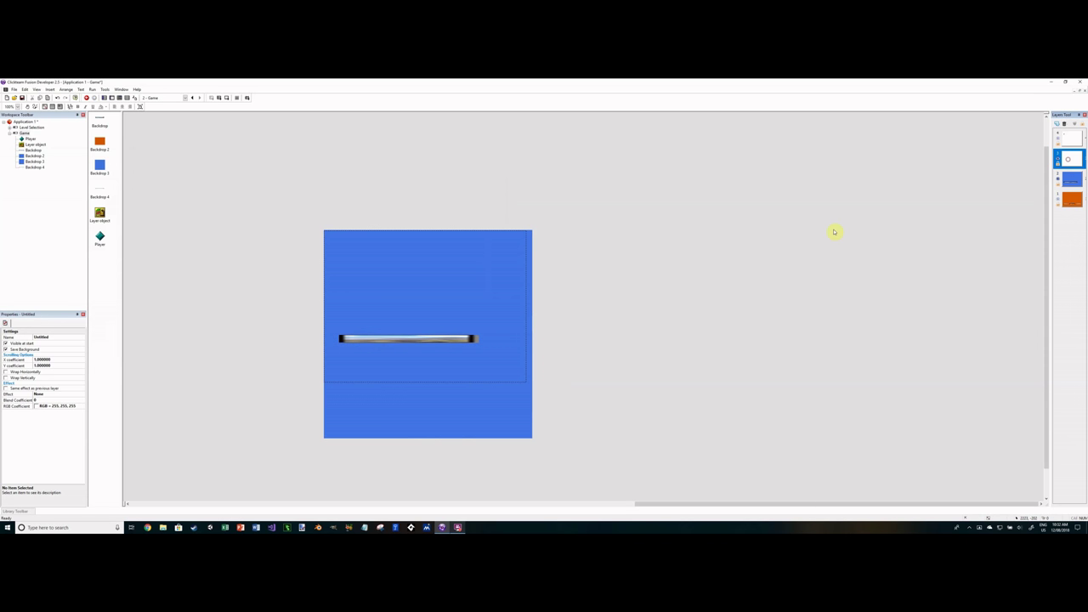
{"action": "left_click", "coordinate": [1058, 178]}
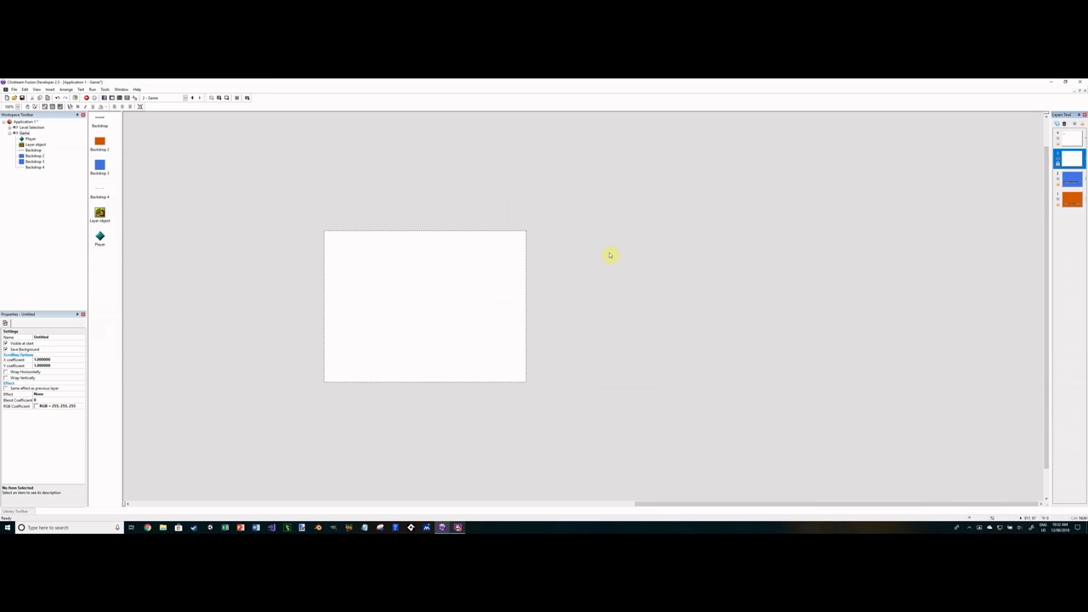
{"action": "double_click", "coordinate": [379, 250]}
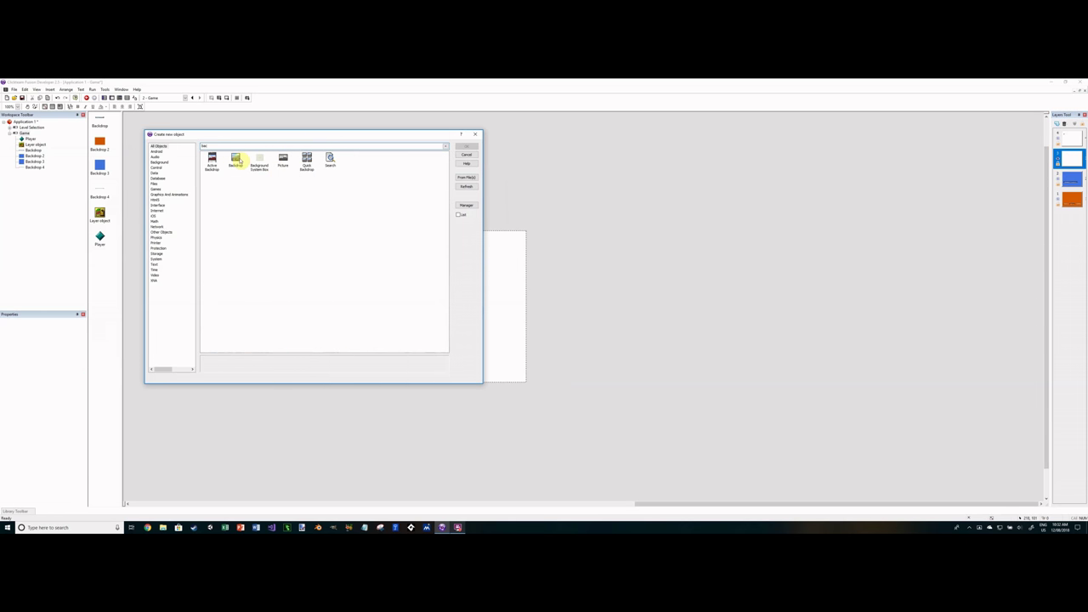
{"action": "double_click", "coordinate": [260, 159]}
{"action": "left_click", "coordinate": [330, 237]}
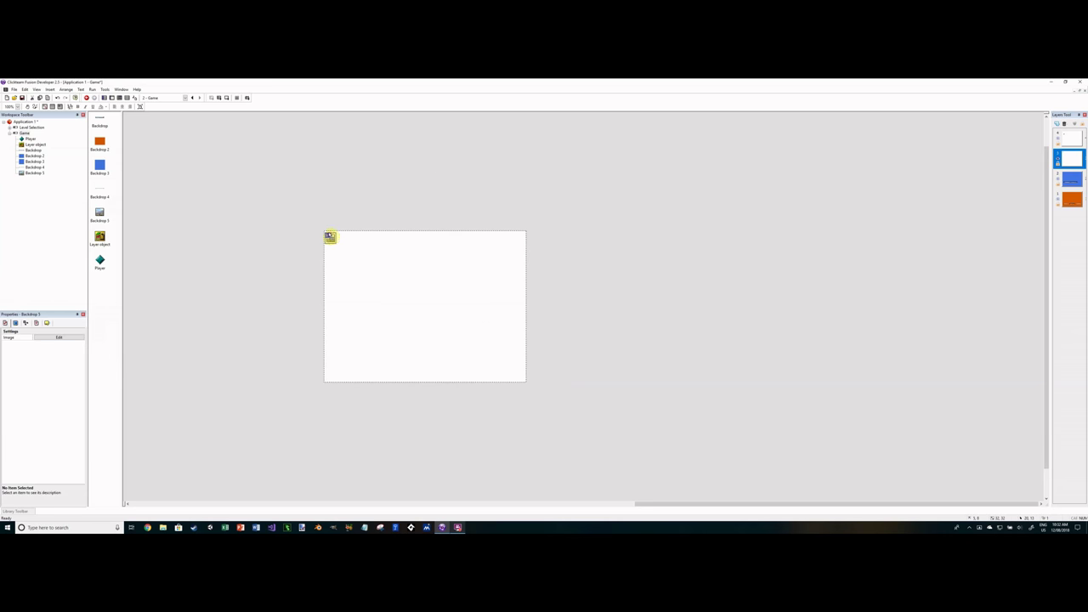
{"action": "left_click_drag", "start_coordinate": [332, 241], "coordinate": [525, 347]}
Step: Clear the layer 3 background's default picture and fill its image with solid green
{"action": "double_click", "coordinate": [468, 317]}
{"action": "key", "text": "Delete"}
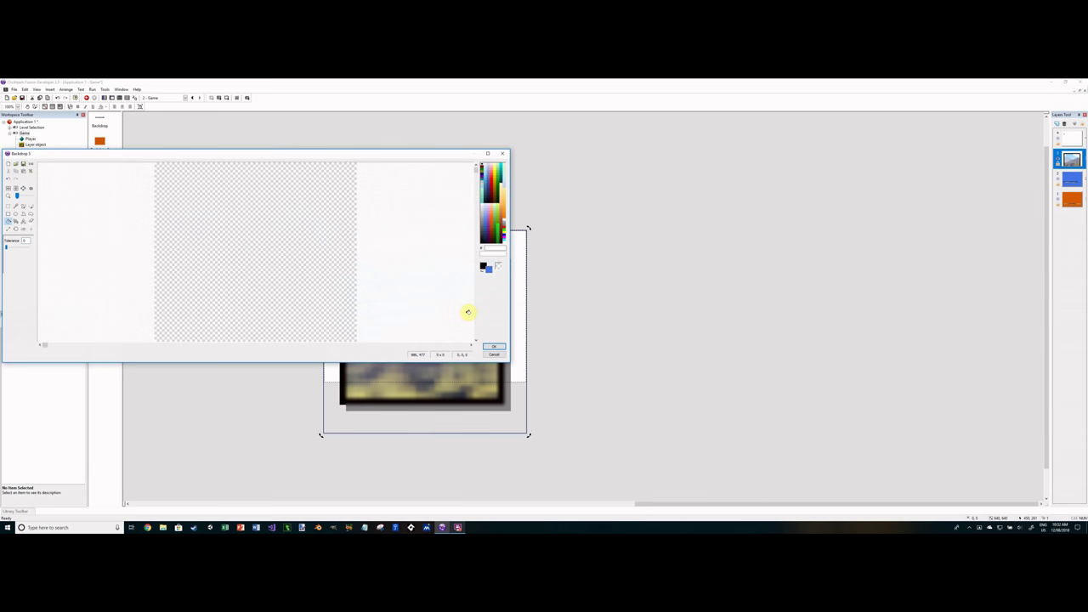
{"action": "left_click", "coordinate": [493, 233]}
{"action": "left_click", "coordinate": [247, 221]}
{"action": "left_click", "coordinate": [494, 347]}
Step: Insert a second Backdrop object on layer 3 and stretch it into a long, thin platform over the green background
{"action": "right_click", "coordinate": [361, 295]}
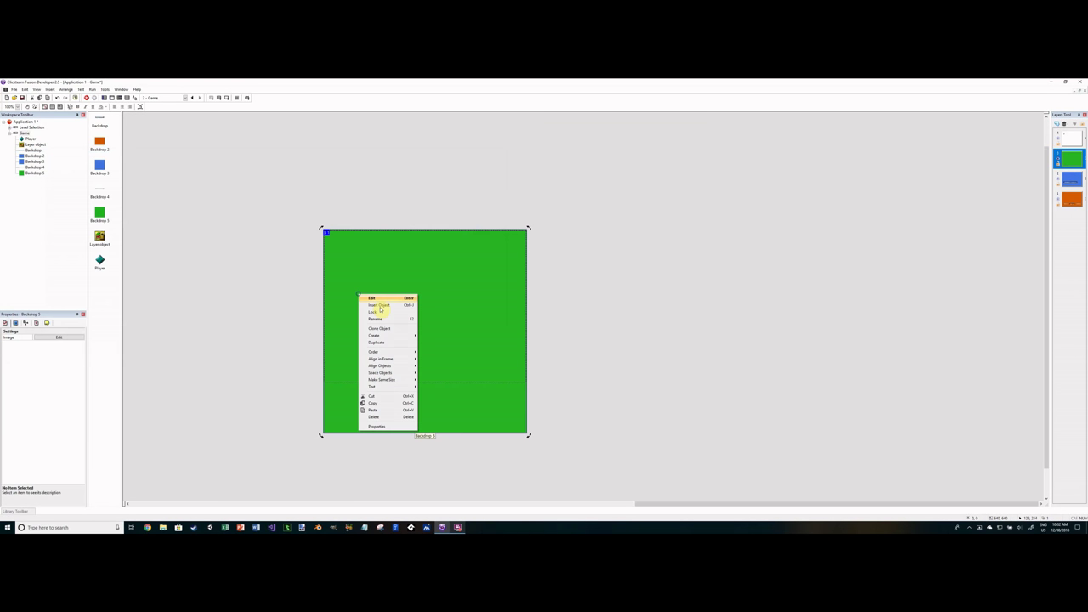
{"action": "left_click", "coordinate": [374, 298]}
{"action": "type", "text": "back"}
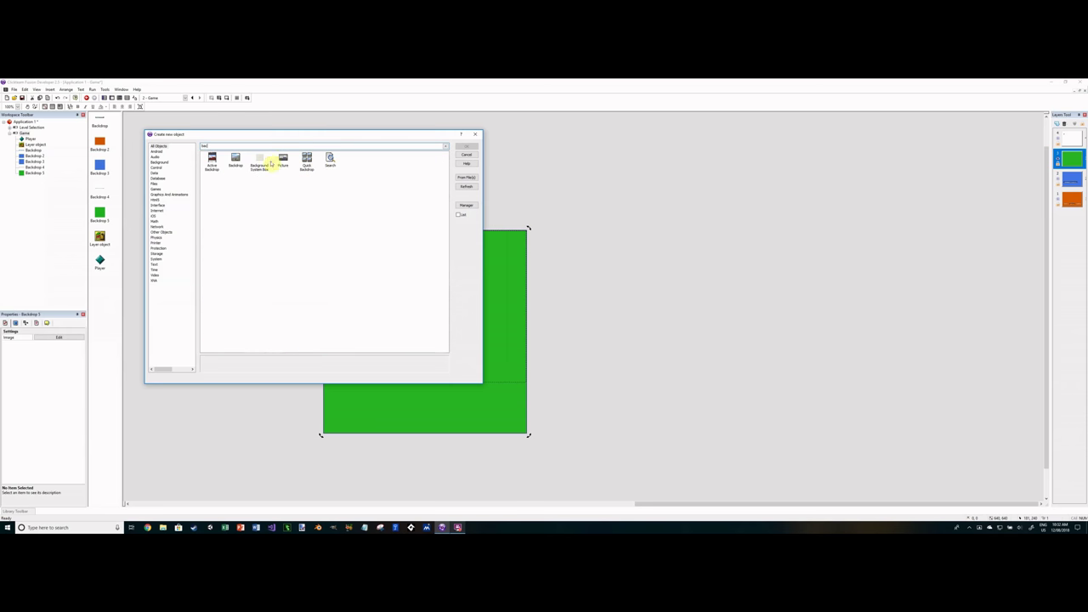
{"action": "left_click", "coordinate": [212, 160]}
{"action": "double_click", "coordinate": [236, 158]}
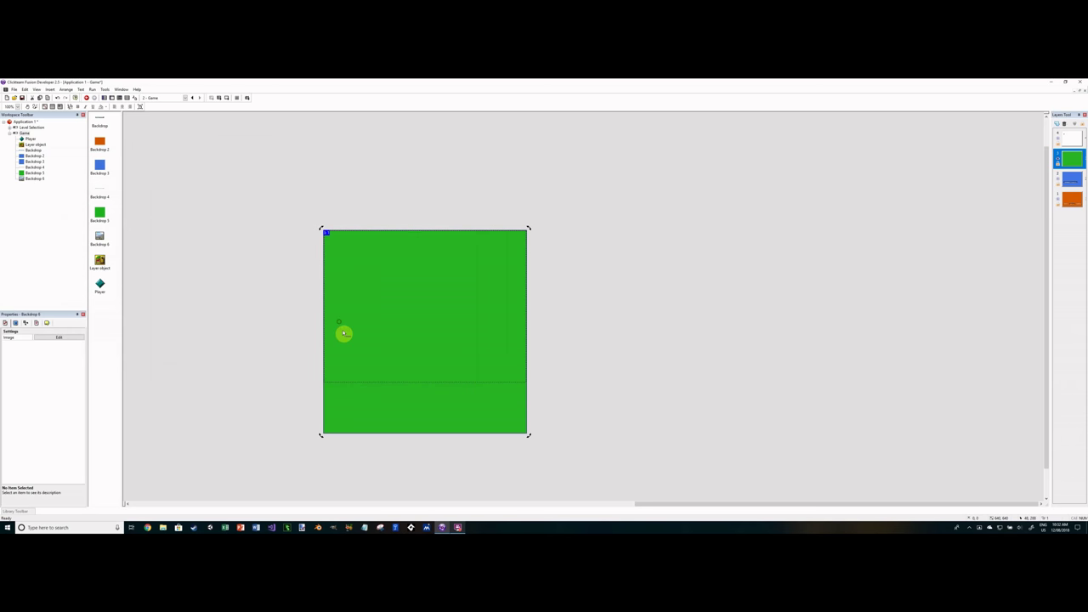
{"action": "left_click", "coordinate": [349, 329]}
{"action": "left_click_drag", "start_coordinate": [351, 326], "coordinate": [455, 359]}
Step: Set the layer 3 platform's obstacle type to Obstacle
{"action": "left_click", "coordinate": [36, 323]}
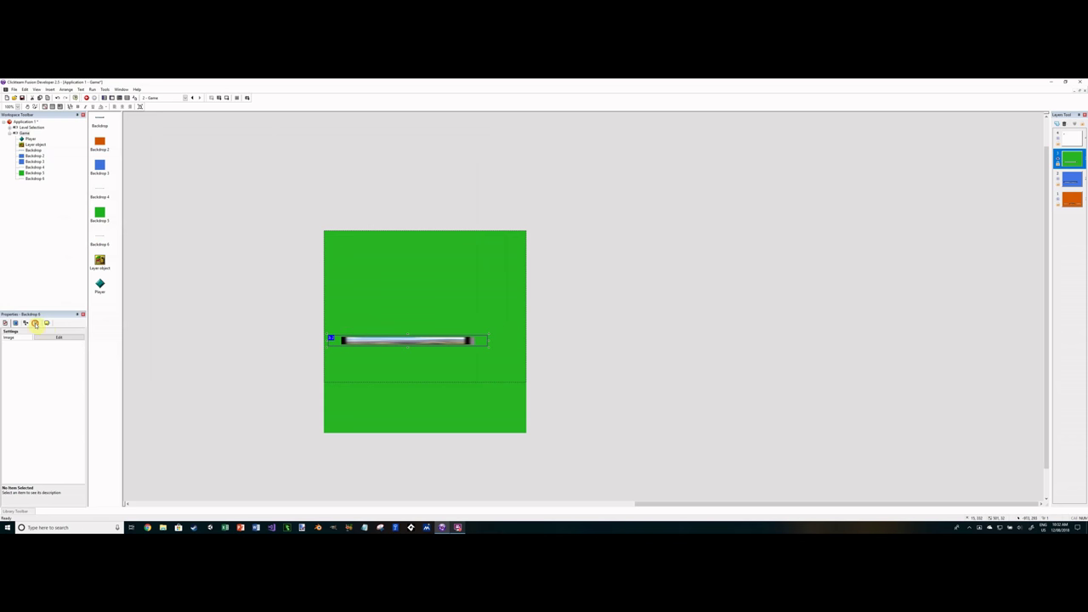
{"action": "left_click", "coordinate": [49, 343]}
{"action": "left_click", "coordinate": [49, 353]}
{"action": "left_click", "coordinate": [187, 336]}
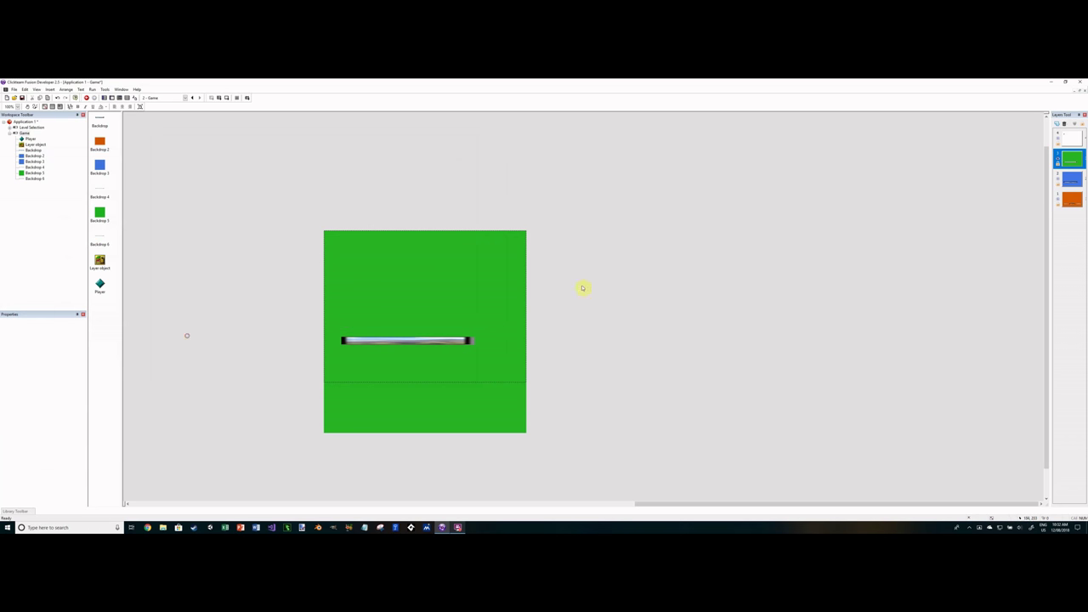
Step: Toggle the visibility of layers 2 and 3 to inspect each layer's background and platforms, leaving all of them shown
{"action": "left_click", "coordinate": [1071, 199]}
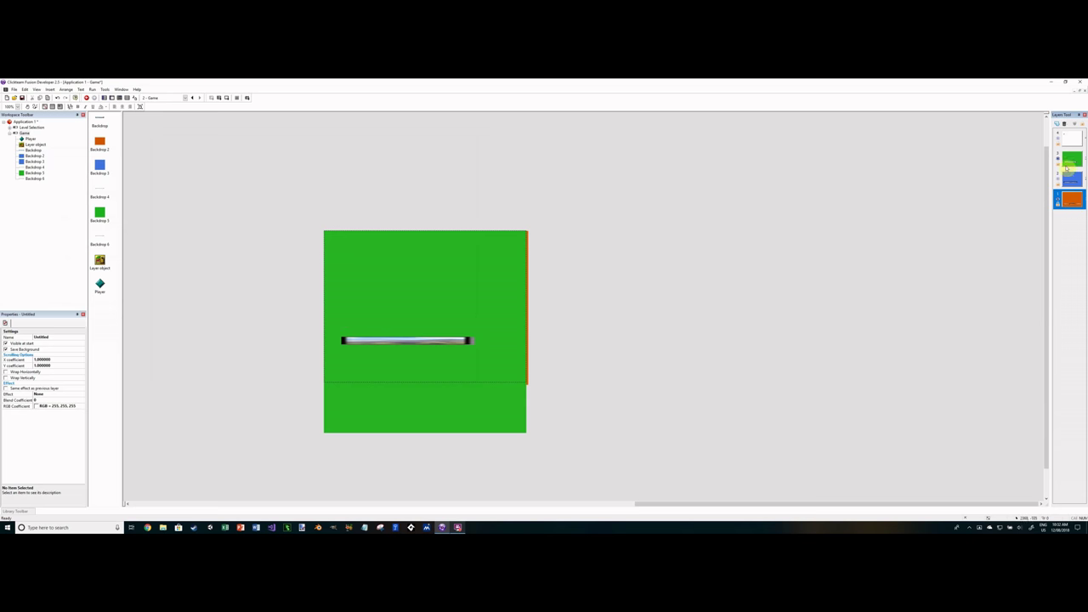
{"action": "left_click", "coordinate": [1065, 178]}
{"action": "left_click", "coordinate": [1058, 179]}
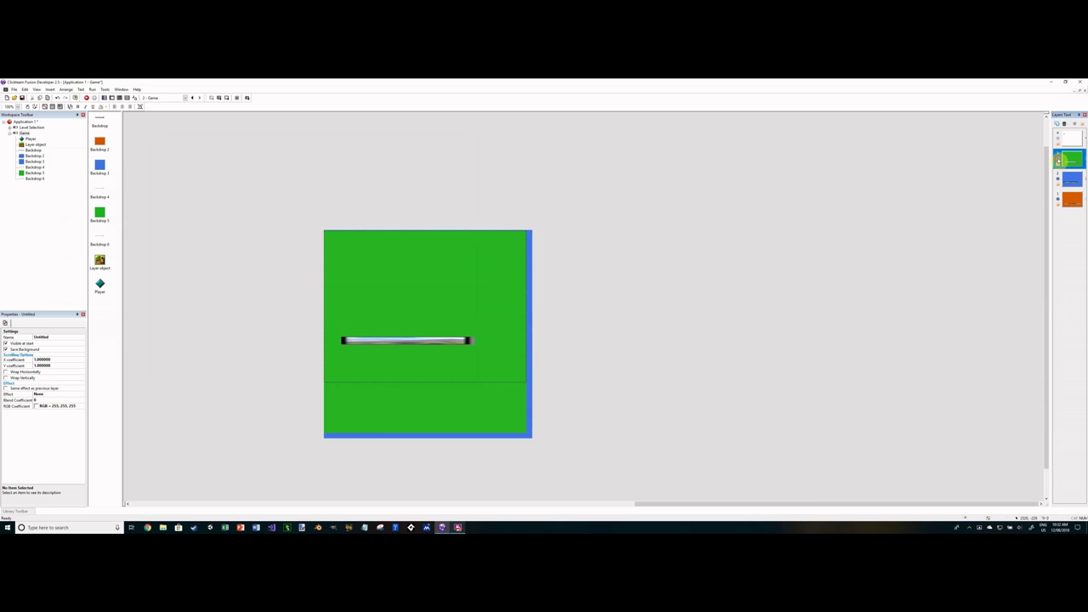
{"action": "left_click", "coordinate": [1059, 179]}
{"action": "left_click", "coordinate": [1058, 158]}
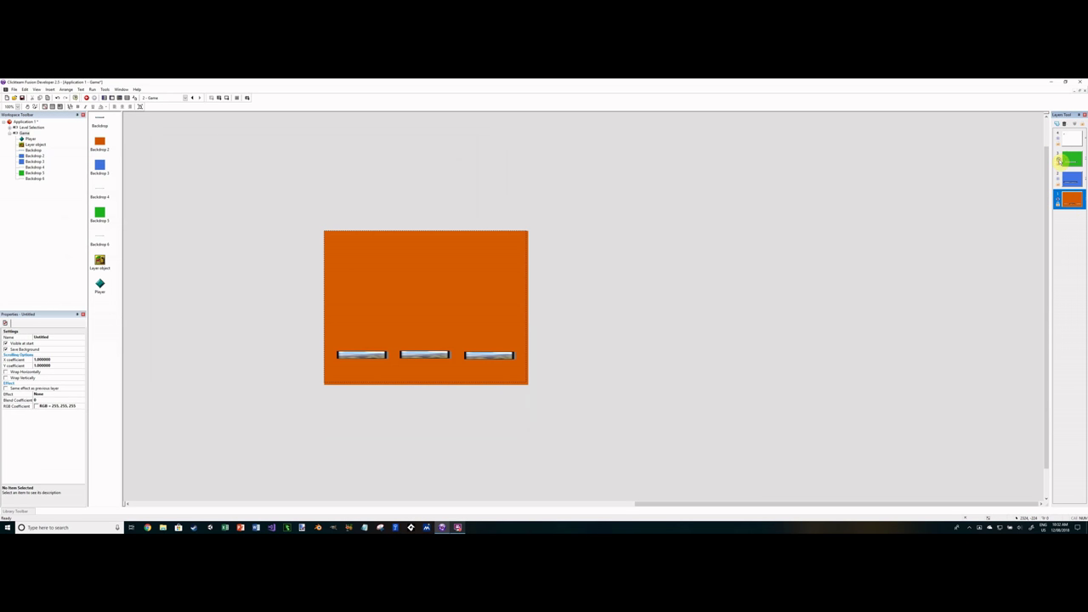
{"action": "left_click", "coordinate": [1071, 179]}
{"action": "left_click", "coordinate": [1059, 179]}
{"action": "left_click", "coordinate": [1071, 159]}
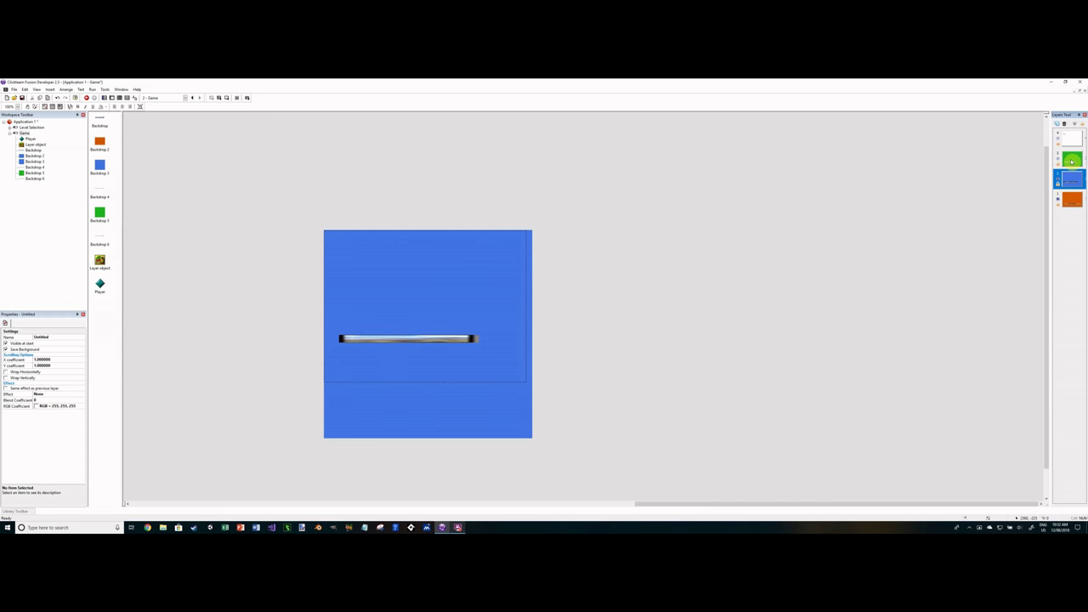
{"action": "left_click", "coordinate": [1058, 159]}
{"action": "left_click", "coordinate": [955, 230]}
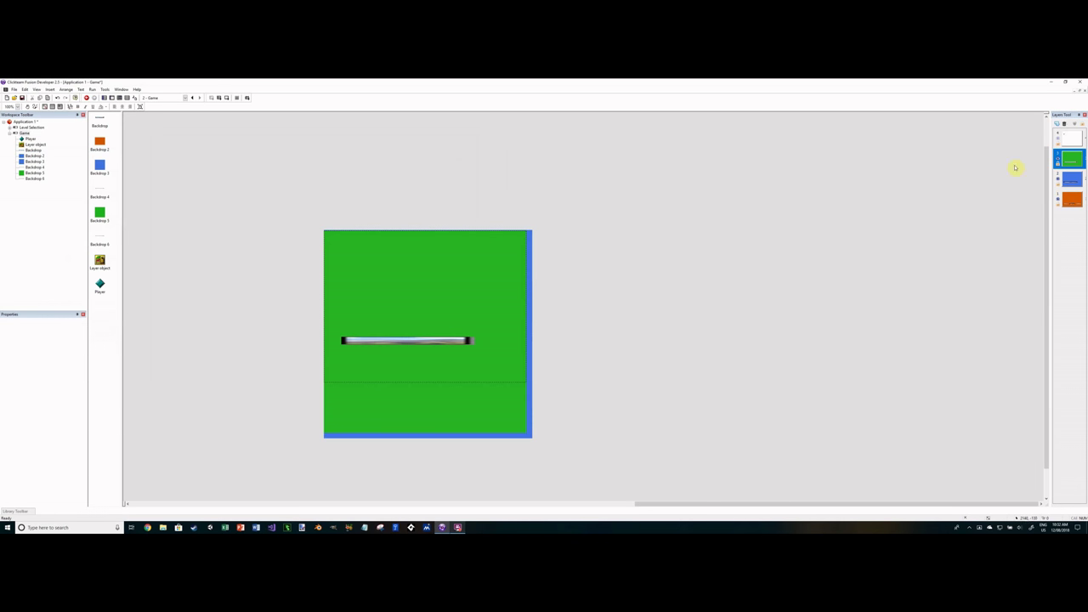
Step: Hide layers 1 and 2 to view the green layer 3 on its own, and show them again
{"action": "left_click", "coordinate": [1071, 200]}
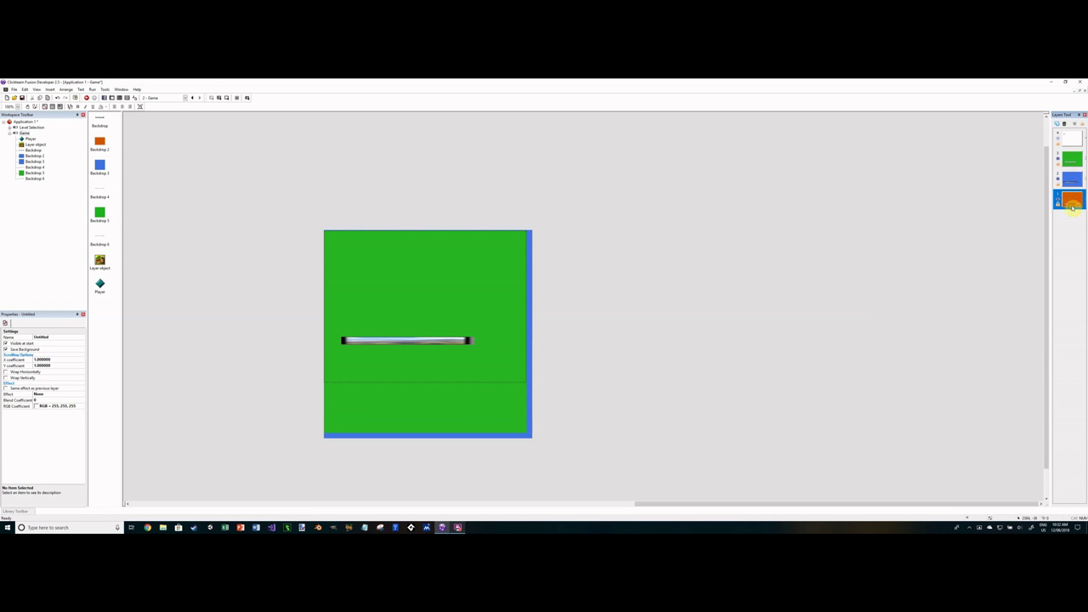
{"action": "left_click", "coordinate": [1071, 159]}
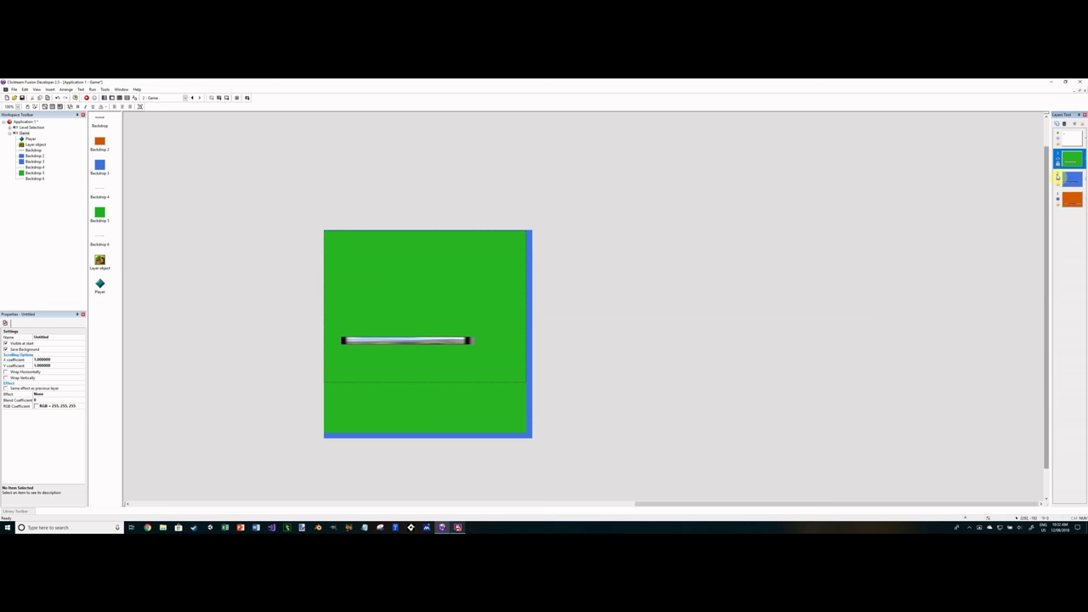
{"action": "left_click", "coordinate": [1058, 178]}
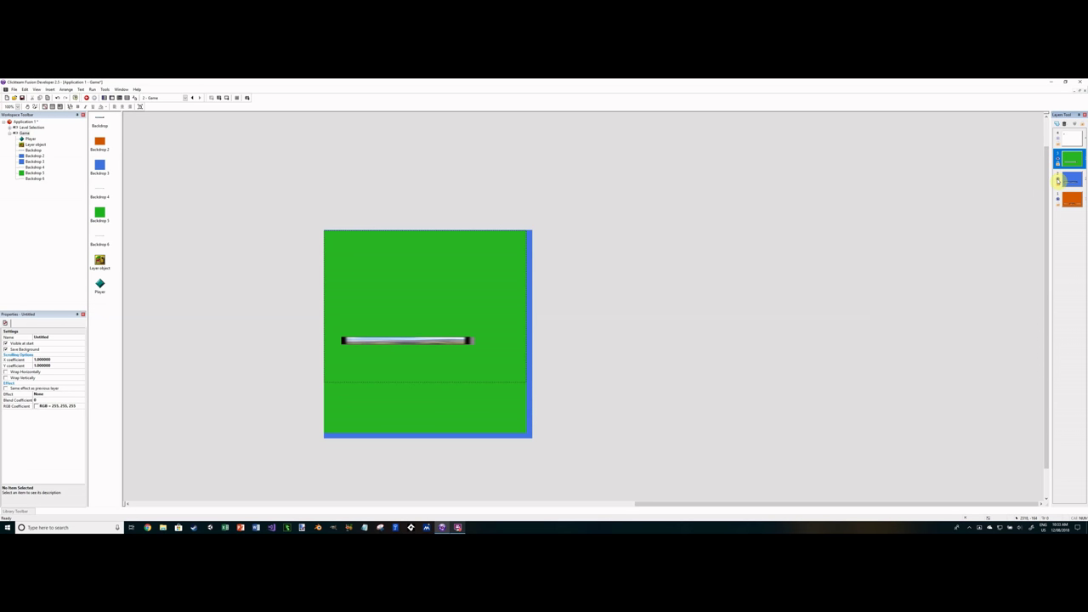
{"action": "left_click", "coordinate": [1058, 200]}
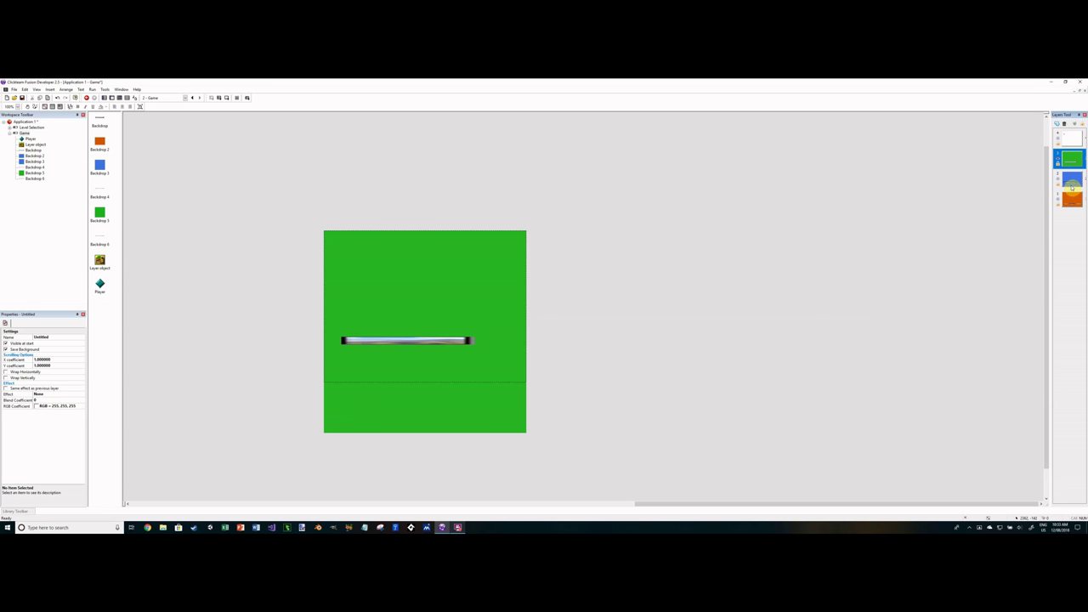
{"action": "left_click", "coordinate": [1072, 183]}
{"action": "left_click", "coordinate": [1072, 159]}
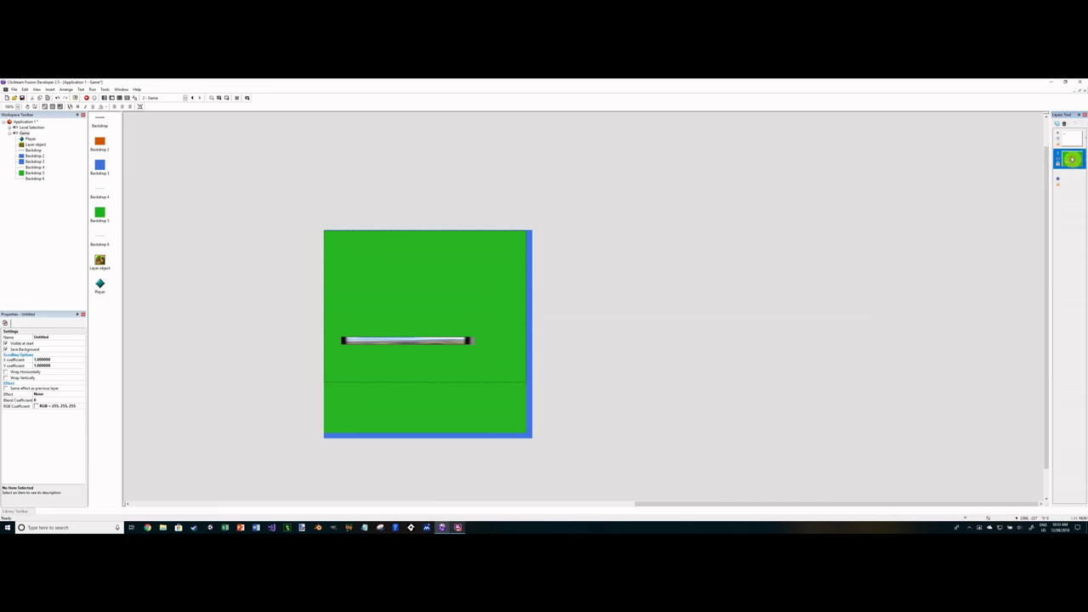
Step: Run the whole application from the Level Selection frame and choose Level 1 to test its layer
{"action": "left_click", "coordinate": [24, 133]}
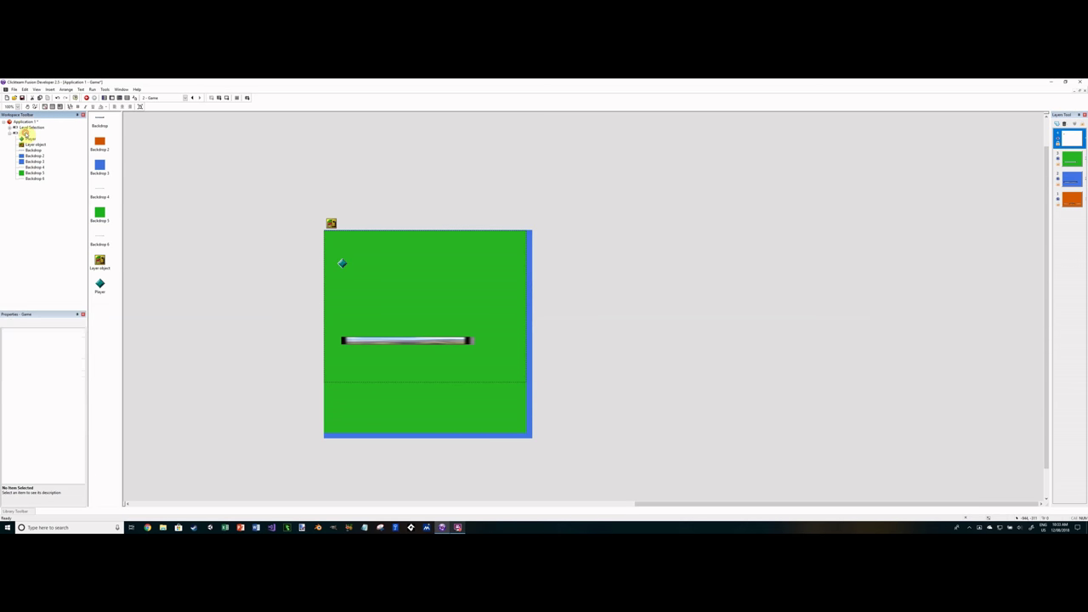
{"action": "double_click", "coordinate": [25, 121]}
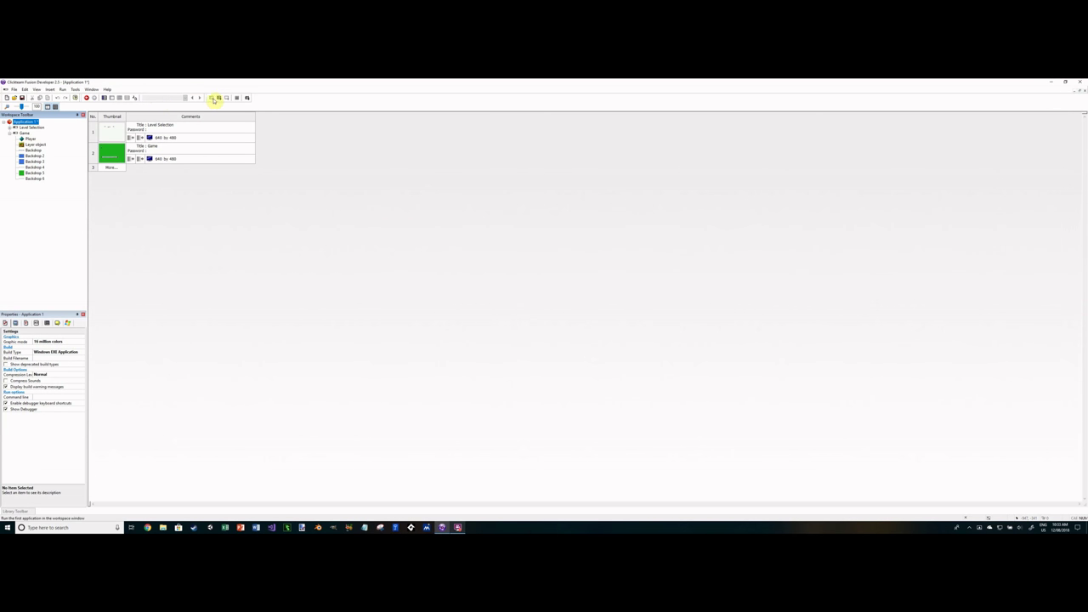
{"action": "left_click", "coordinate": [218, 98]}
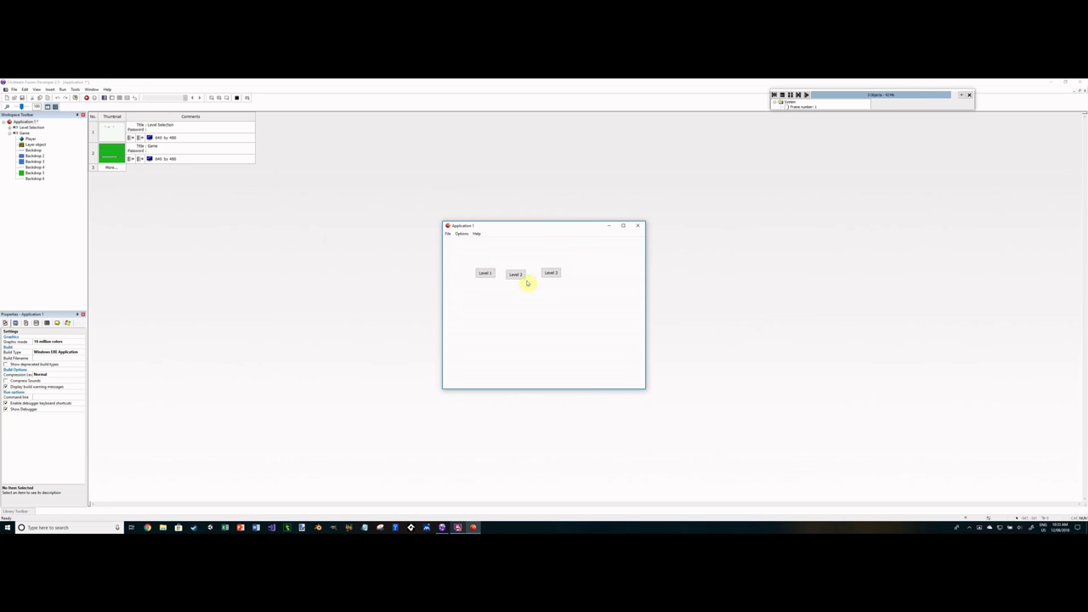
{"action": "left_click", "coordinate": [485, 273]}
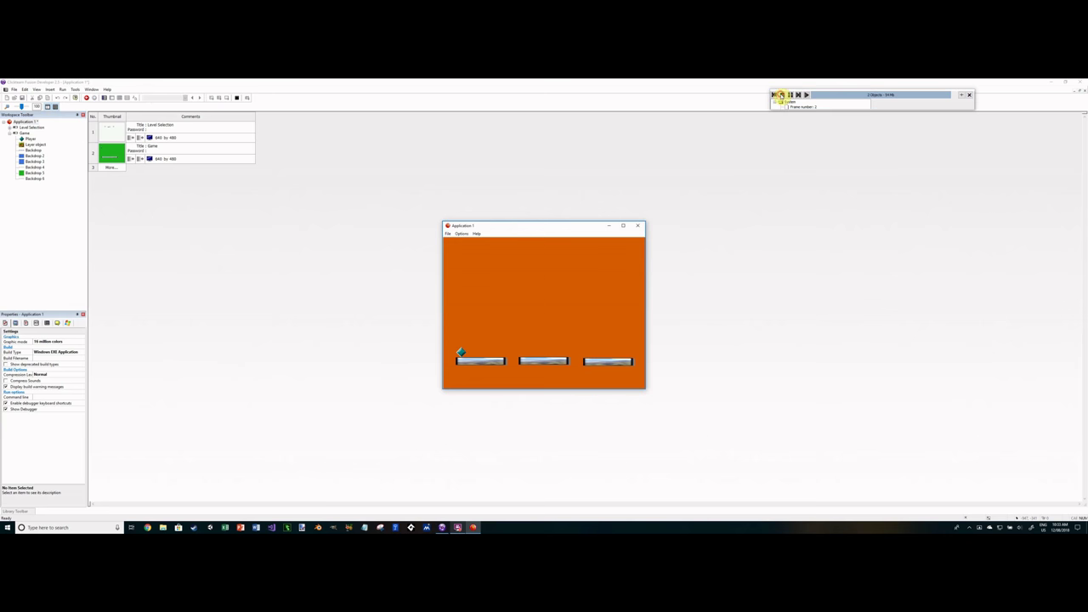
Step: End the Level 1 test, run the whole application again and choose Level 2 to test its layer
{"action": "left_click", "coordinate": [782, 95]}
{"action": "left_click", "coordinate": [221, 98]}
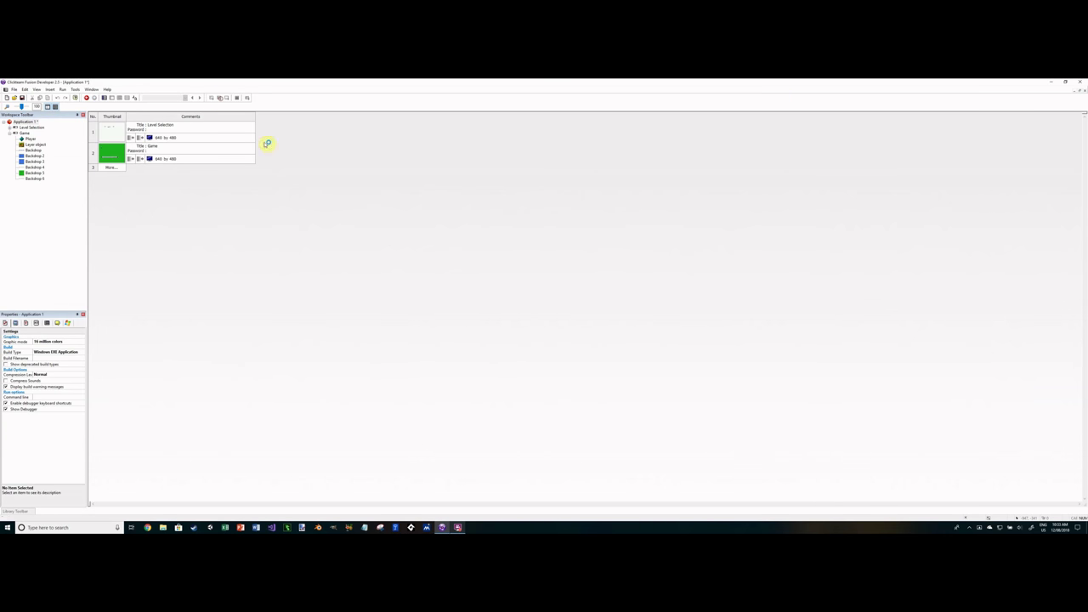
{"action": "left_click", "coordinate": [507, 272]}
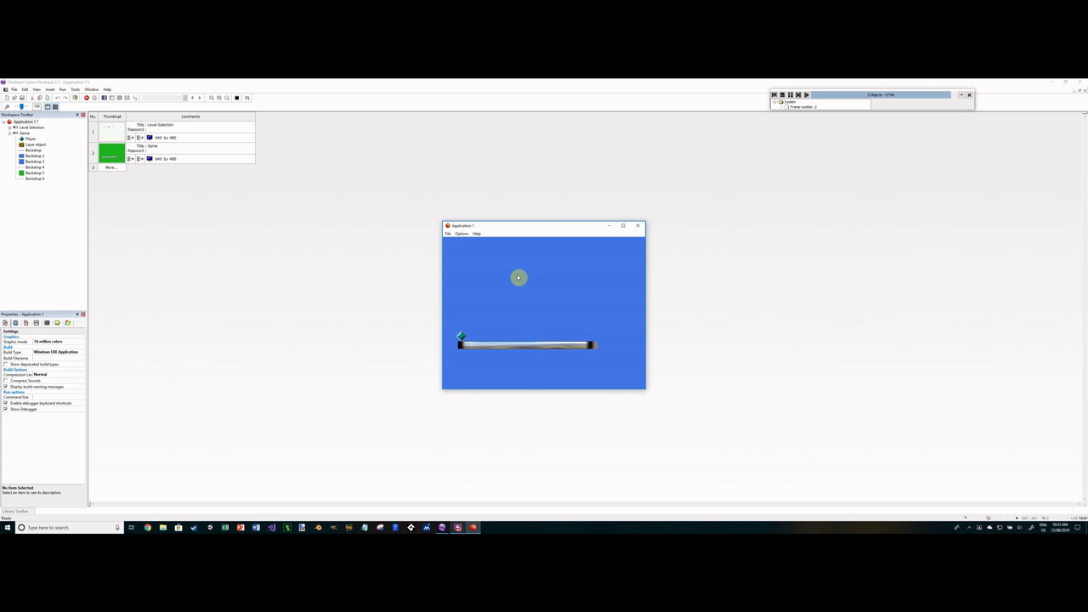
{"action": "left_click", "coordinate": [780, 100]}
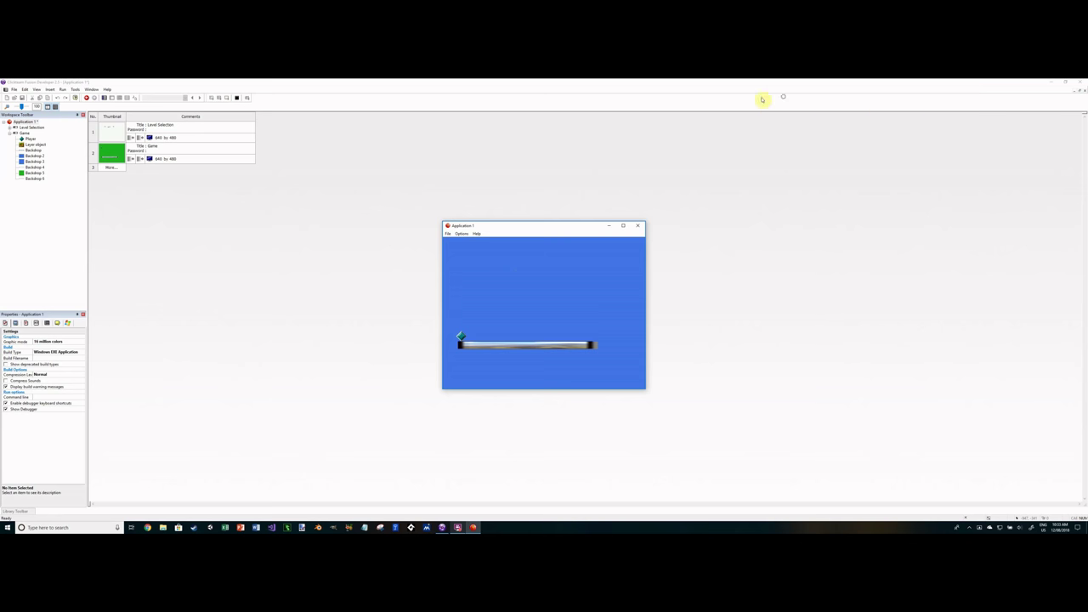
Step: Run the whole application once more, choose Level 3 to test its layer, and stop the run
{"action": "left_click", "coordinate": [219, 98]}
{"action": "left_click", "coordinate": [552, 270]}
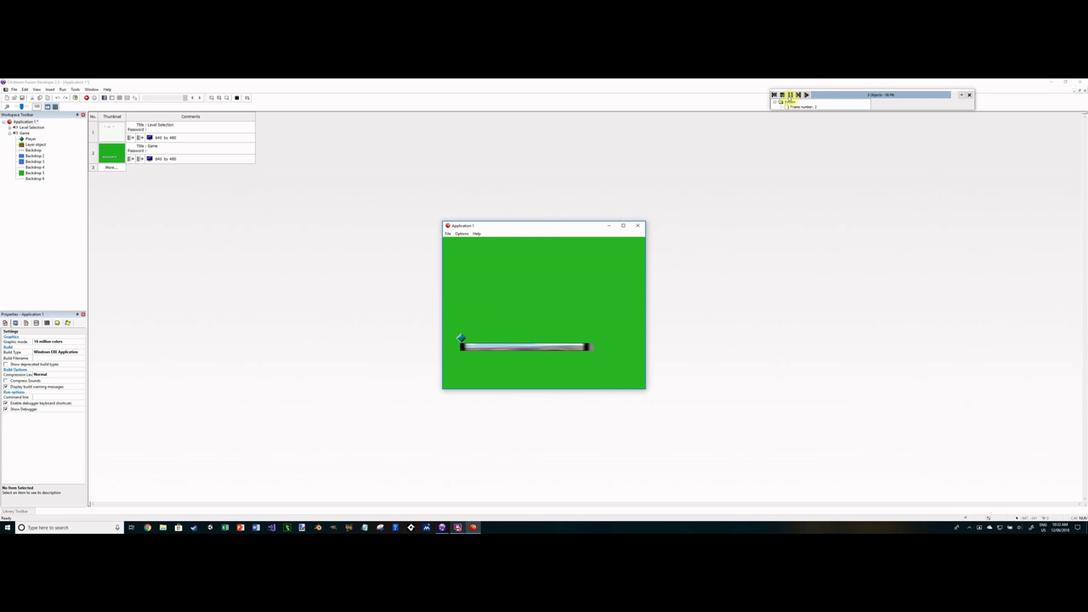
{"action": "left_click", "coordinate": [782, 94]}
Step: Review the Game frame's green layer and its LevelSelected = 3 event, and return to the frame's layout
{"action": "double_click", "coordinate": [23, 133]}
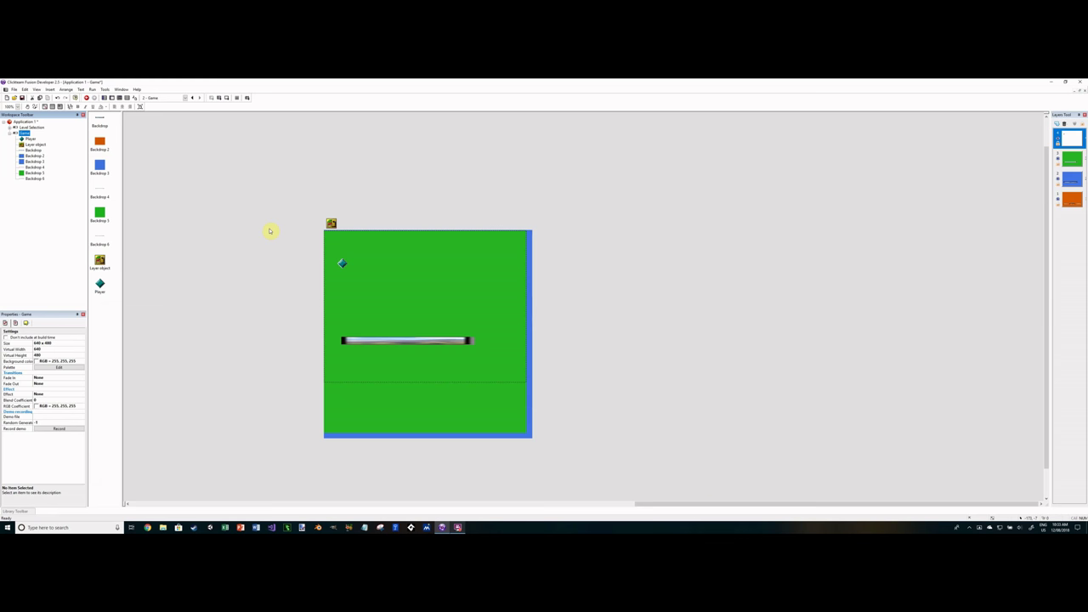
{"action": "left_click", "coordinate": [1070, 159]}
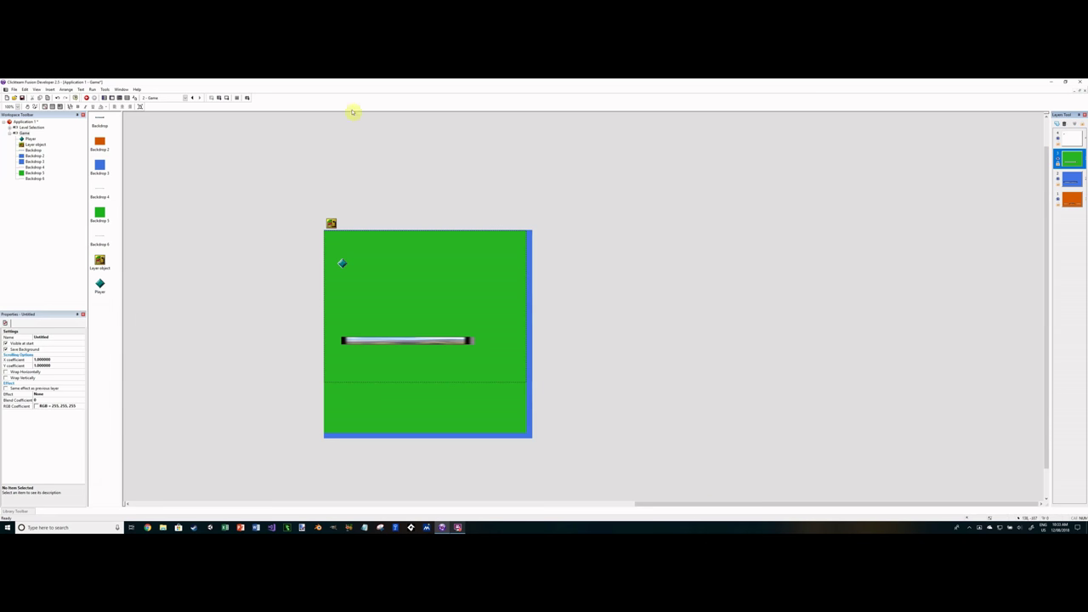
{"action": "left_click", "coordinate": [118, 99]}
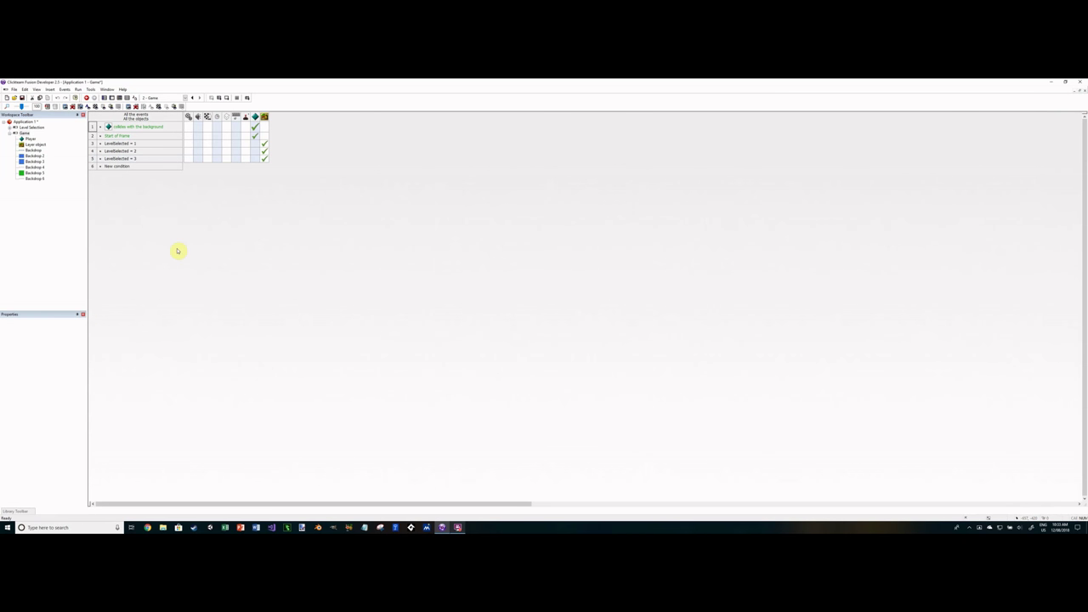
{"action": "left_click", "coordinate": [93, 159]}
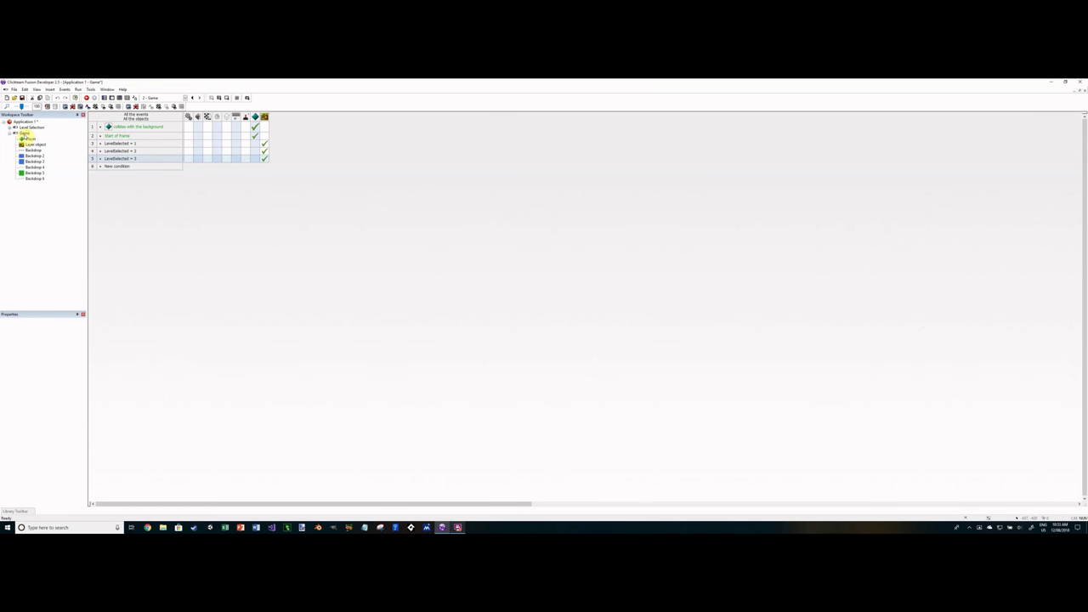
{"action": "double_click", "coordinate": [24, 133]}
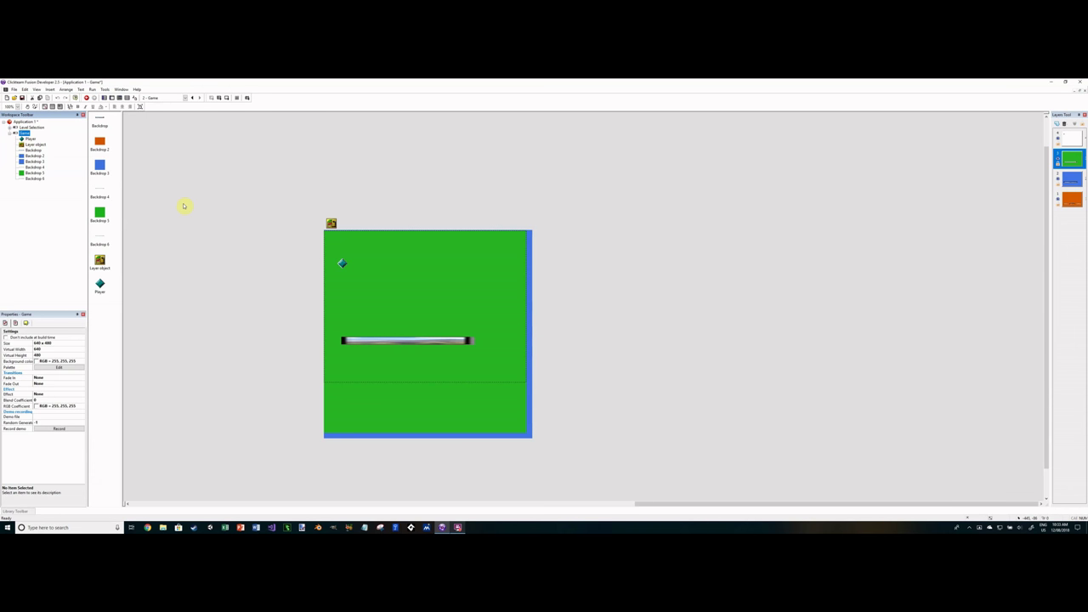